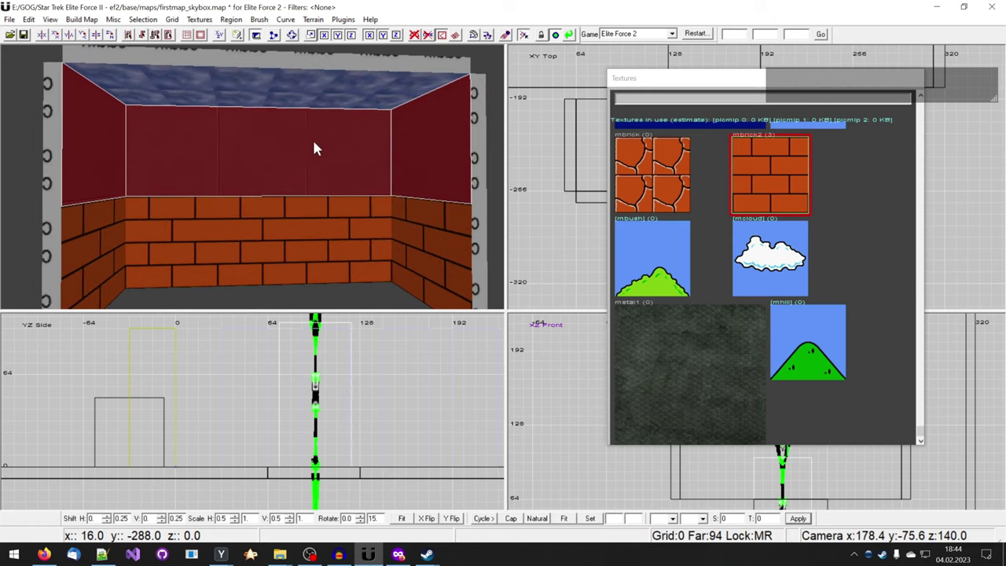
Step: Move the three upper alcove walls and the sky ceiling 24 units farther back from the room
{"action": "key", "text": "Escape"}
{"action": "left_click", "coordinate": [106, 146], "text": "shift"}
{"action": "left_click", "coordinate": [259, 149], "text": "shift"}
{"action": "left_click", "coordinate": [417, 151], "text": "shift"}
{"action": "left_click", "coordinate": [322, 90], "text": "shift"}
{"action": "key", "text": "t"}
{"action": "right_click_drag", "start_coordinate": [651, 137], "coordinate": [671, 169]}
{"action": "left_click_drag", "start_coordinate": [670, 168], "coordinate": [763, 217]}
{"action": "key", "text": "Escape"}
Step: Thicken the lower back brick wall outward by stretching its rear side 24 units
{"action": "left_click", "coordinate": [361, 247], "text": "shift"}
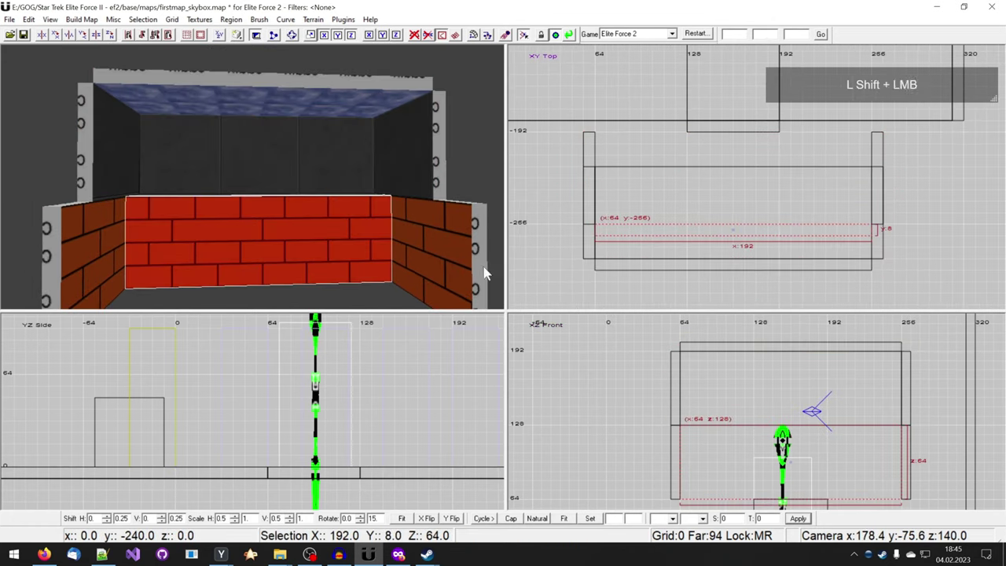
{"action": "left_click_drag", "start_coordinate": [613, 258], "coordinate": [613, 292]}
{"action": "key", "text": "Escape"}
Step: Stretch the two upper side walls and the sky ceiling forward to a combined depth of 96 units
{"action": "left_click", "coordinate": [114, 146], "text": "shift"}
{"action": "left_click", "coordinate": [314, 94], "text": "shift"}
{"action": "left_click", "coordinate": [439, 146], "text": "shift"}
{"action": "right_click_drag", "start_coordinate": [889, 159], "coordinate": [891, 195]}
{"action": "left_click_drag", "start_coordinate": [891, 199], "coordinate": [875, 152]}
{"action": "right_click_drag", "start_coordinate": [584, 200], "coordinate": [605, 217]}
{"action": "mouse_move", "coordinate": [161, 182]}
{"action": "right_mouse_down"}
{"action": "mouse_move", "coordinate": [295, 164]}
{"action": "mouse_move", "coordinate": [259, 138]}
{"action": "right_mouse_up"}
Step: Trim the front edges of the upper side walls and sky ceiling back 8 units to y -192
{"action": "key", "text": "Escape"}
{"action": "left_click", "coordinate": [190, 179], "text": "shift"}
{"action": "left_click", "coordinate": [234, 179], "text": "shift"}
{"action": "left_click", "coordinate": [282, 161], "text": "shift"}
{"action": "key", "text": "Escape"}
{"action": "left_click", "coordinate": [253, 135], "text": "shift"}
{"action": "left_click", "coordinate": [212, 98], "text": "shift"}
{"action": "right_click_drag", "start_coordinate": [212, 98], "coordinate": [238, 146], "text": "shift"}
{"action": "left_click", "coordinate": [238, 147], "text": "shift"}
{"action": "scroll", "coordinate": [939, 167], "scroll_direction": "up", "scroll_amount": 5}
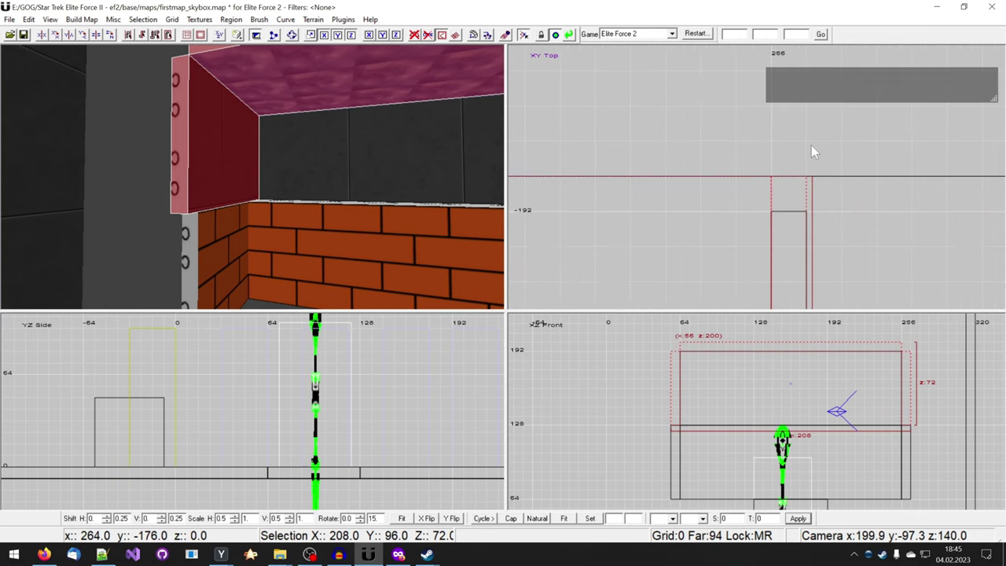
{"action": "left_click_drag", "start_coordinate": [811, 147], "coordinate": [809, 185]}
Step: Apply the mbrick2 texture to the exposed top face of the lower back wall
{"action": "left_click", "coordinate": [287, 186], "text": "ctrl+shift"}
{"action": "right_click_drag", "start_coordinate": [323, 194], "coordinate": [277, 217], "text": "shift"}
{"action": "key", "text": "t"}
{"action": "left_click", "coordinate": [761, 183]}
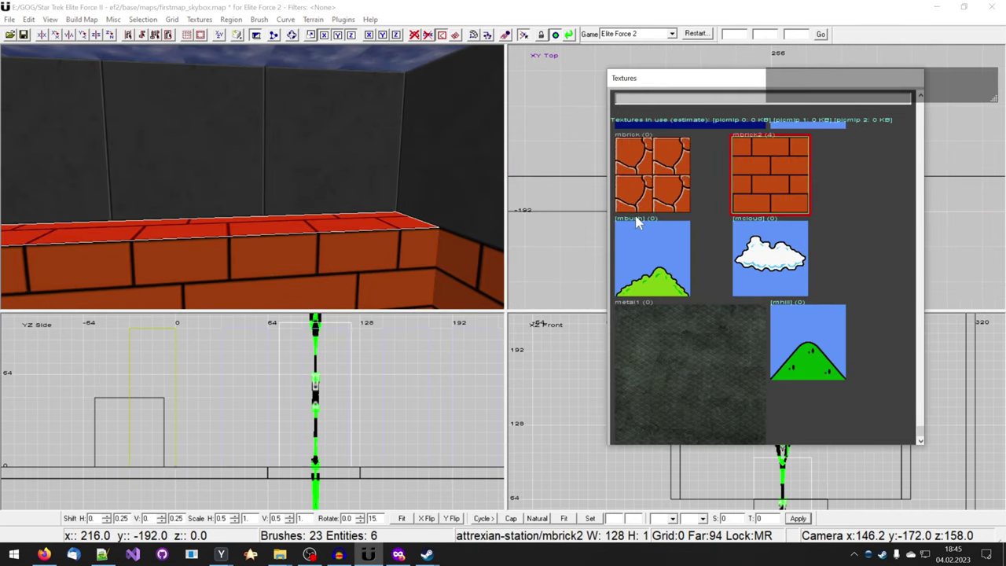
{"action": "right_click_drag", "start_coordinate": [377, 189], "coordinate": [414, 162]}
{"action": "key", "text": "Escape"}
Step: Move the upper side wall at x 56 outward 24 units and thicken the brick wall beneath it to 24 units
{"action": "left_click", "coordinate": [415, 165], "text": "shift"}
{"action": "key", "text": "t"}
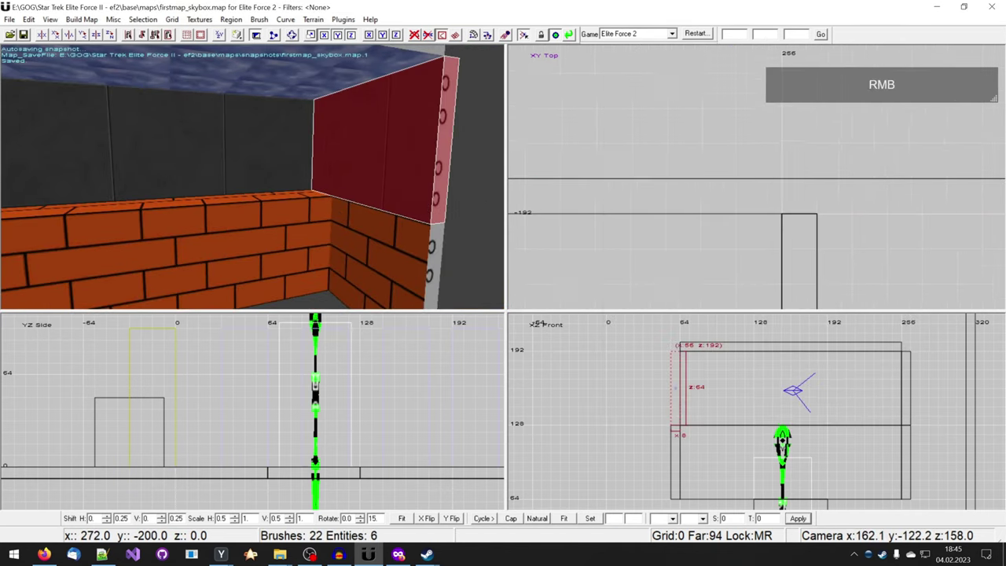
{"action": "right_click_drag", "start_coordinate": [848, 243], "coordinate": [992, 196]}
{"action": "scroll", "coordinate": [847, 244], "scroll_direction": "down", "scroll_amount": 3}
{"action": "left_click_drag", "start_coordinate": [761, 172], "coordinate": [693, 169]}
{"action": "key", "text": "Escape"}
{"action": "left_click", "coordinate": [397, 250], "text": "shift"}
{"action": "left_click_drag", "start_coordinate": [717, 217], "coordinate": [676, 220]}
Step: Extend the upper back wall 24 units to x 40 so it meets the moved side wall
{"action": "key", "text": "Escape"}
{"action": "left_click", "coordinate": [287, 161], "text": "shift"}
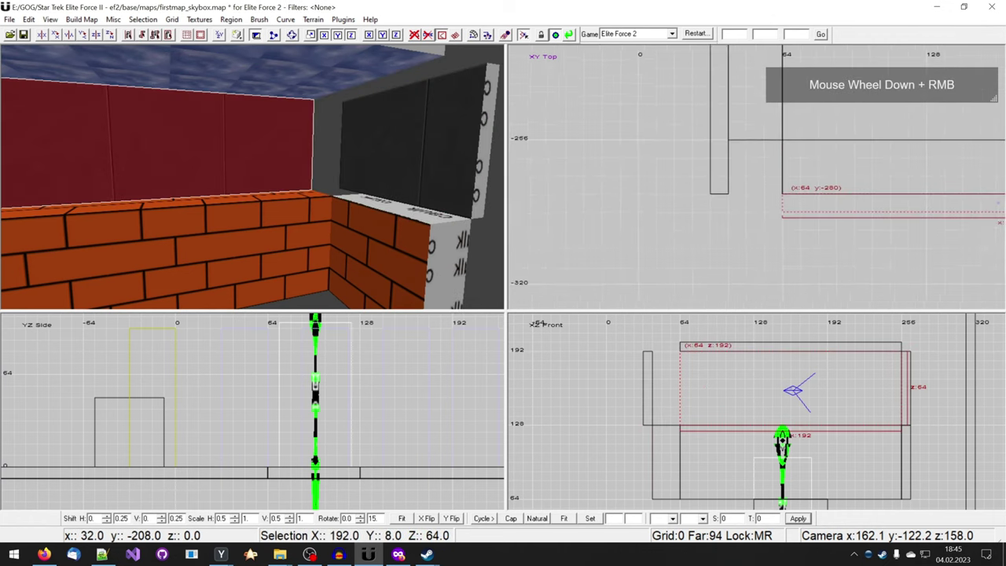
{"action": "left_click_drag", "start_coordinate": [786, 238], "coordinate": [701, 238]}
Step: Miter the corner between the lower back wall and the thickened lower side wall by moving their edges 24 units
{"action": "key", "text": "Escape"}
{"action": "left_click", "coordinate": [227, 262], "text": "shift"}
{"action": "left_click", "coordinate": [418, 234], "text": "shift"}
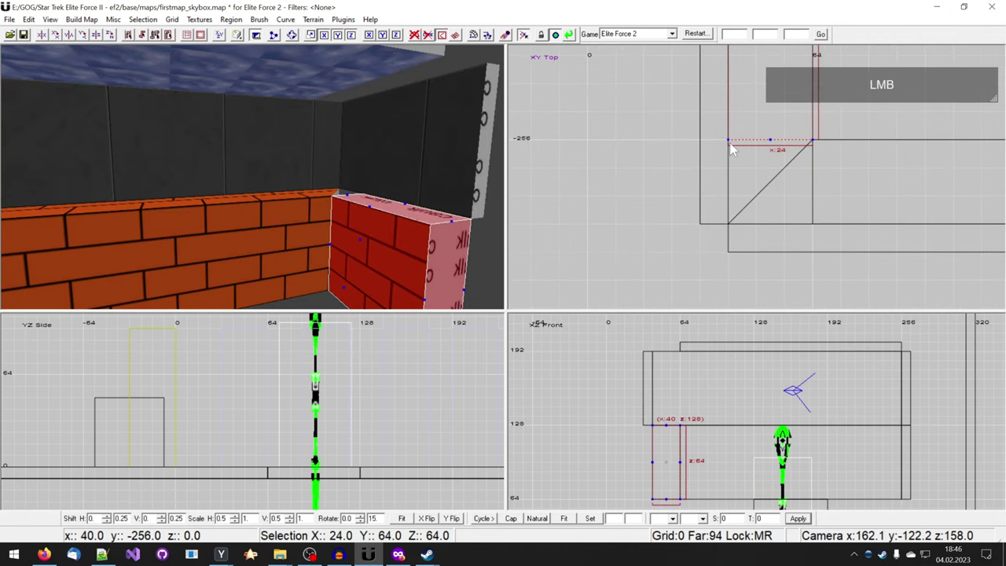
{"action": "left_click_drag", "start_coordinate": [729, 144], "coordinate": [729, 225]}
{"action": "key", "text": "Escape"}
Step: Apply the mbrick2 texture to the top face of the mitered lower side wall
{"action": "left_click", "coordinate": [385, 207], "text": "ctrl+shift"}
{"action": "key", "text": "t"}
{"action": "left_click", "coordinate": [833, 173]}
{"action": "key", "text": "t"}
{"action": "key", "text": "Escape"}
{"action": "right_click_drag", "start_coordinate": [435, 236], "coordinate": [435, 220]}
Step: Thicken the opposite lower side wall outward to 24 units and move the upper wall above it outward to x 280
{"action": "left_click", "coordinate": [320, 240], "text": "shift"}
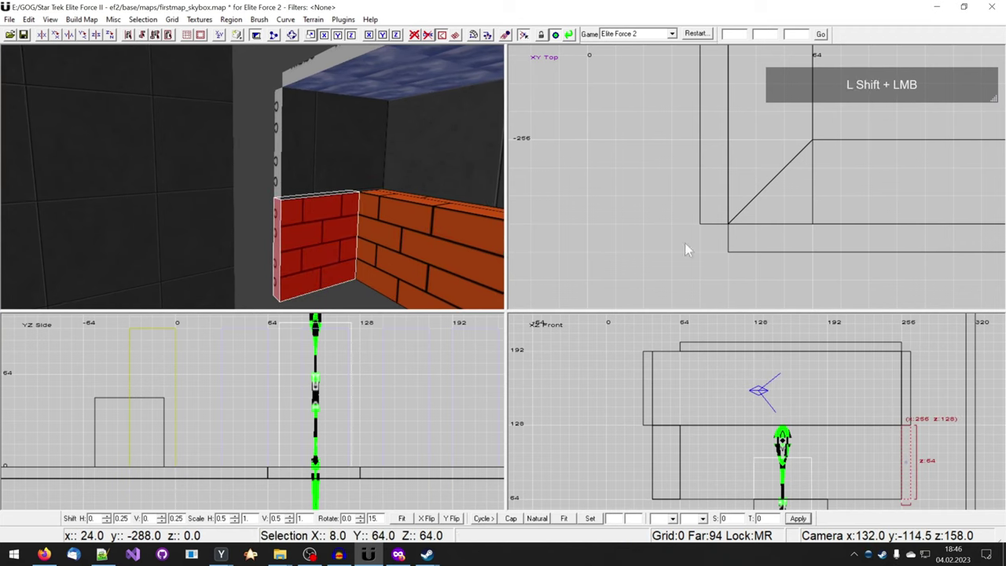
{"action": "right_click_drag", "start_coordinate": [757, 246], "coordinate": [2, 340]}
{"action": "left_click_drag", "start_coordinate": [723, 211], "coordinate": [779, 209]}
{"action": "key", "text": "Escape"}
{"action": "left_click", "coordinate": [355, 169], "text": "shift"}
{"action": "mouse_move", "coordinate": [690, 211]}
{"action": "left_mouse_down"}
{"action": "mouse_move", "coordinate": [852, 201]}
{"action": "mouse_move", "coordinate": [931, 220]}
{"action": "left_mouse_up"}
Step: Extend the upper back wall to x 280 and miter the second lower brick corner over 24 units
{"action": "key", "text": "Escape"}
{"action": "left_click", "coordinate": [397, 236], "text": "shift"}
{"action": "scroll", "coordinate": [776, 224], "scroll_direction": "down", "scroll_amount": 2}
{"action": "scroll", "coordinate": [758, 176], "scroll_direction": "up", "scroll_amount": 3}
{"action": "key", "text": "e"}
{"action": "key", "text": "Escape"}
{"action": "left_click", "coordinate": [432, 154], "text": "shift"}
{"action": "left_click", "coordinate": [318, 240], "text": "shift"}
{"action": "left_click_drag", "start_coordinate": [830, 135], "coordinate": [833, 245]}
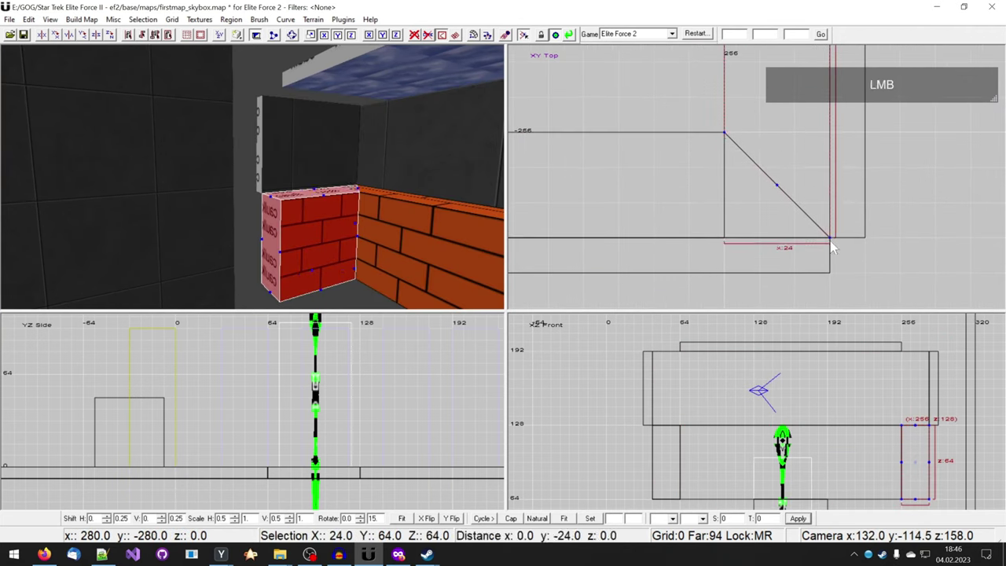
Step: Apply the mbrick2 texture to the top face of the second thickened lower side wall
{"action": "right_click_drag", "start_coordinate": [338, 149], "coordinate": [333, 224]}
{"action": "key", "text": "Escape"}
{"action": "left_click", "coordinate": [346, 226], "text": "ctrl+shift"}
{"action": "key", "text": "t"}
{"action": "left_click", "coordinate": [764, 177]}
{"action": "key", "text": "t"}
{"action": "key", "text": "Escape"}
{"action": "right_click_drag", "start_coordinate": [401, 236], "coordinate": [405, 244]}
Step: Widen the sky ceiling by 24 units on each side to 240 units and save the map
{"action": "left_click", "coordinate": [369, 82], "text": "shift"}
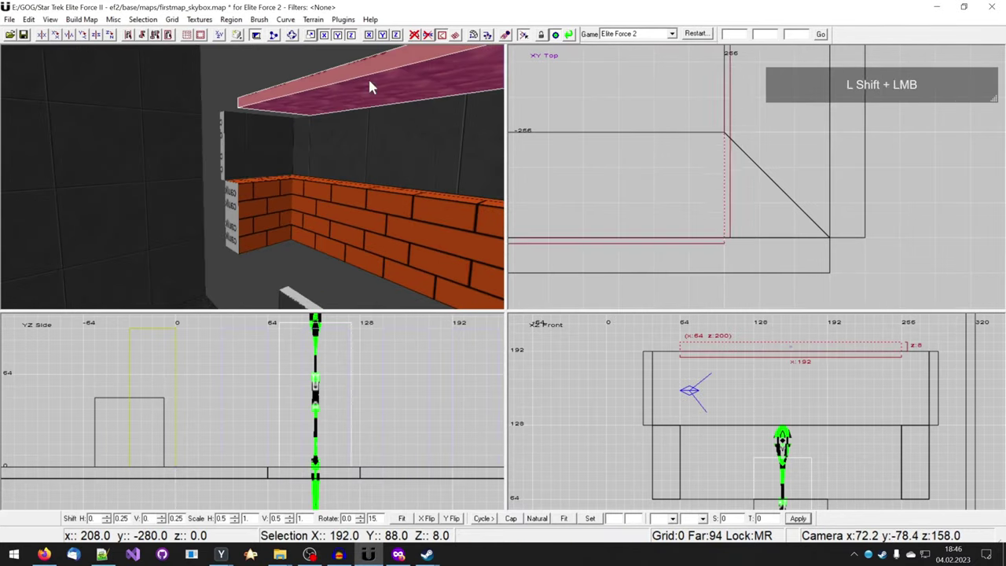
{"action": "right_click_drag", "start_coordinate": [818, 160], "coordinate": [748, 182]}
{"action": "left_click_drag", "start_coordinate": [749, 181], "coordinate": [852, 183]}
{"action": "scroll", "coordinate": [848, 185], "scroll_direction": "down", "scroll_amount": 3}
{"action": "right_click_drag", "start_coordinate": [739, 188], "coordinate": [997, 228]}
{"action": "left_click_drag", "start_coordinate": [734, 198], "coordinate": [680, 198]}
{"action": "key", "text": "ctrl+s"}
{"action": "key", "text": "Escape"}
Step: Hide the dark room wall sections around the window to expose the alcove behind them
{"action": "mouse_move", "coordinate": [302, 224]}
{"action": "right_mouse_down"}
{"action": "mouse_move", "coordinate": [286, 187]}
{"action": "mouse_move", "coordinate": [282, 206]}
{"action": "right_mouse_up"}
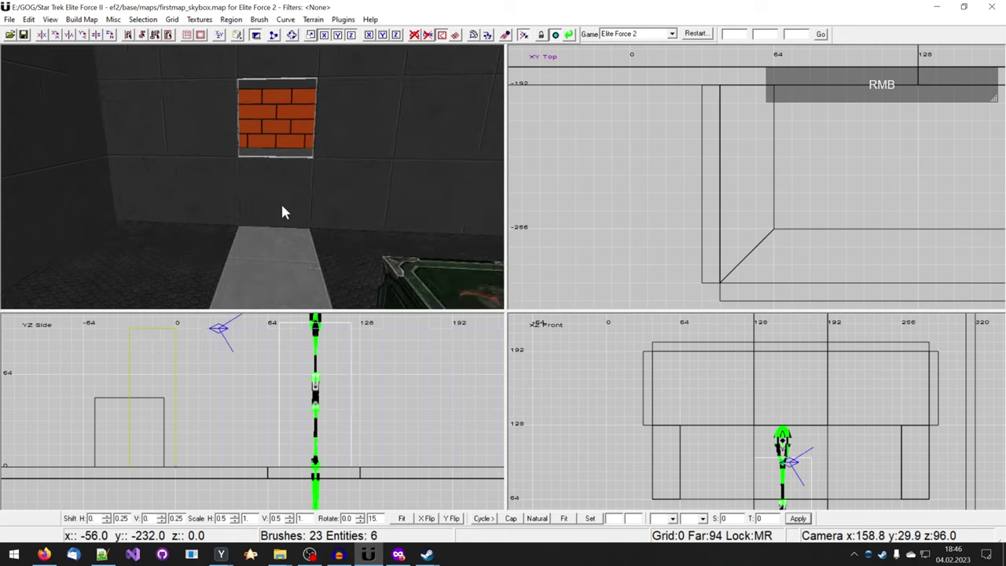
{"action": "left_click", "coordinate": [282, 206], "text": "shift"}
{"action": "left_click", "coordinate": [324, 93], "text": "shift"}
{"action": "left_click", "coordinate": [225, 104], "text": "shift"}
{"action": "key", "text": "h"}
{"action": "right_click_drag", "start_coordinate": [263, 130], "coordinate": [275, 206]}
{"action": "key", "text": "d"}
{"action": "key", "text": "a"}
Step: Duplicate the sky ceiling down to z 64 as the alcove floor and fit it between the brick walls
{"action": "left_click", "coordinate": [355, 165], "text": "shift"}
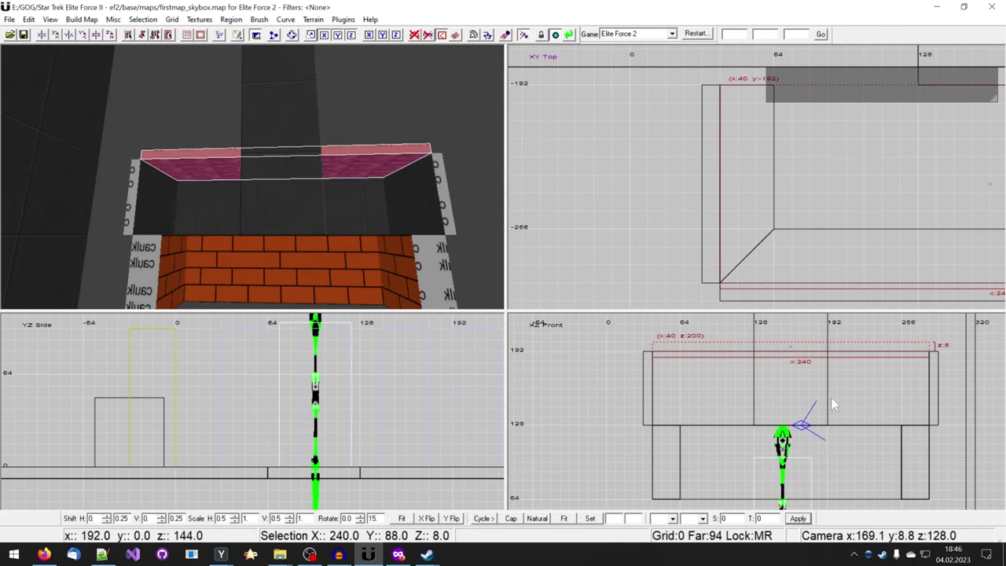
{"action": "scroll", "coordinate": [830, 397], "scroll_direction": "down", "scroll_amount": 2}
{"action": "mouse_move", "coordinate": [763, 330]}
{"action": "left_mouse_down"}
{"action": "mouse_move", "coordinate": [762, 429]}
{"action": "mouse_move", "coordinate": [780, 434]}
{"action": "left_mouse_up"}
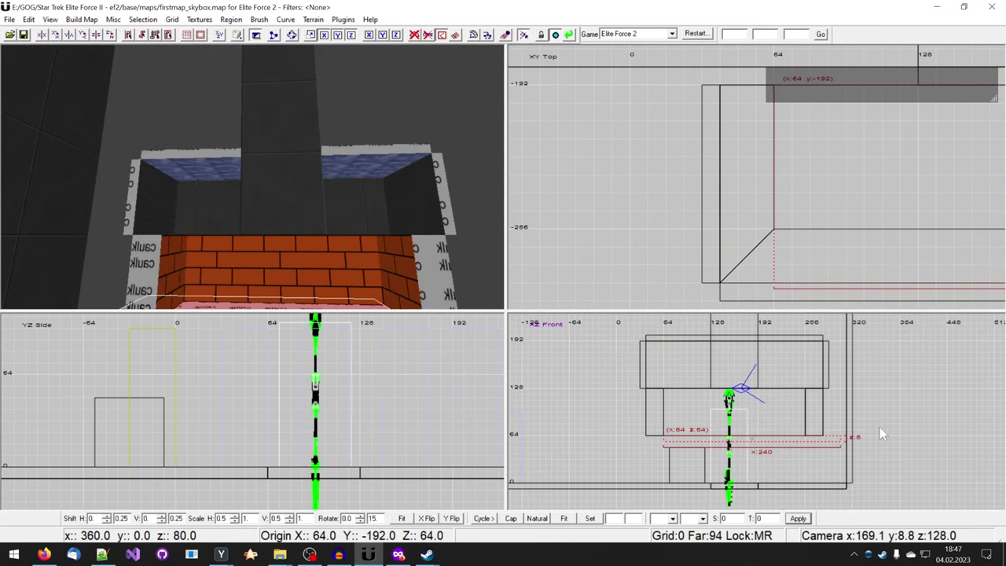
{"action": "right_click_drag", "start_coordinate": [804, 274], "coordinate": [786, 271]}
{"action": "left_click_drag", "start_coordinate": [723, 275], "coordinate": [718, 265]}
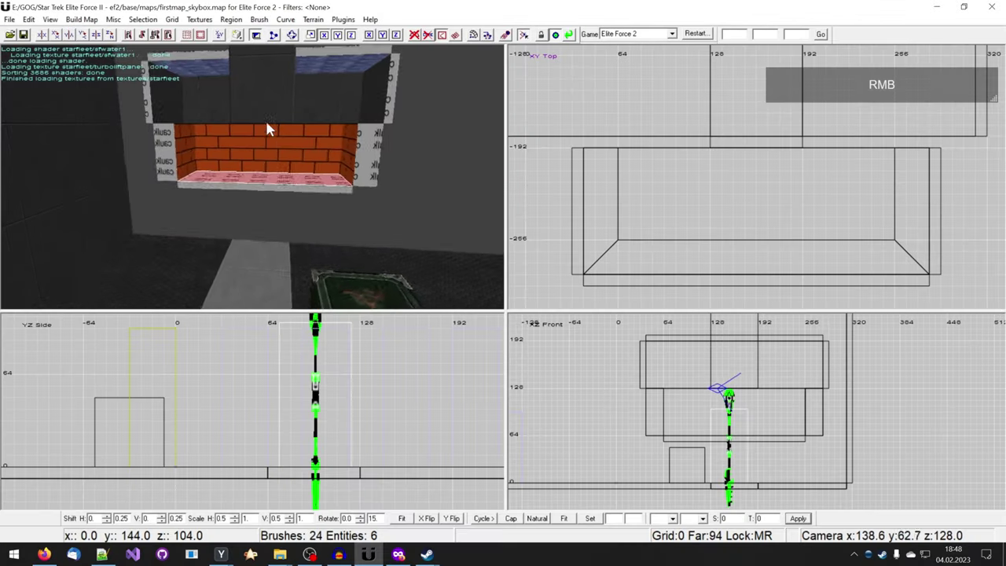
Step: Try the bush1 texture on the alcove floor's top face
{"action": "right_click_drag", "start_coordinate": [265, 118], "coordinate": [264, 128]}
{"action": "key", "text": "t"}
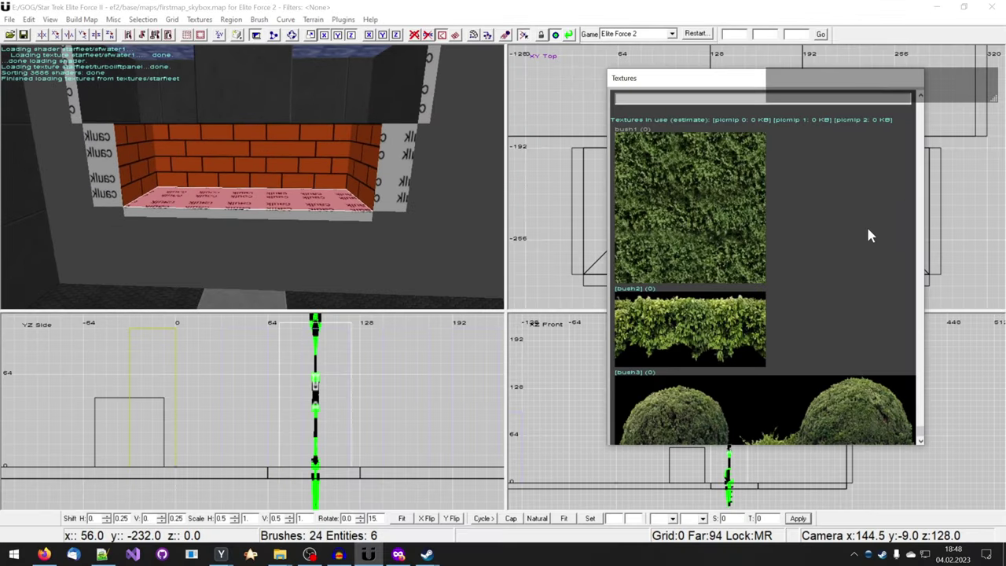
{"action": "left_click", "coordinate": [669, 218]}
{"action": "right_click_drag", "start_coordinate": [365, 239], "coordinate": [402, 259]}
Step: Find a green grass texture in the starfleet set and apply it to the alcove floor's top face
{"action": "scroll", "coordinate": [783, 302], "scroll_direction": "down", "scroll_amount": 6}
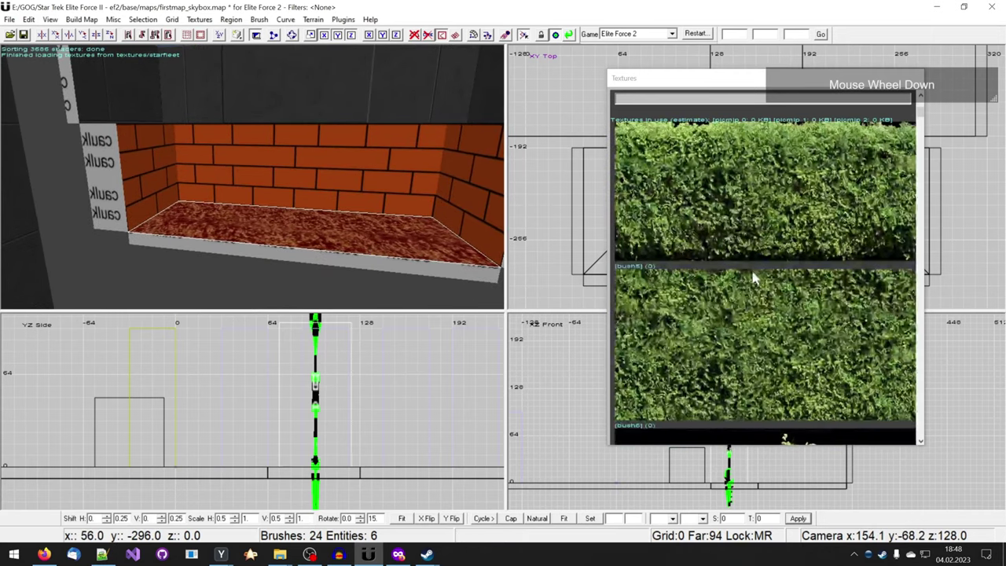
{"action": "scroll", "coordinate": [668, 200], "scroll_direction": "up", "scroll_amount": 1}
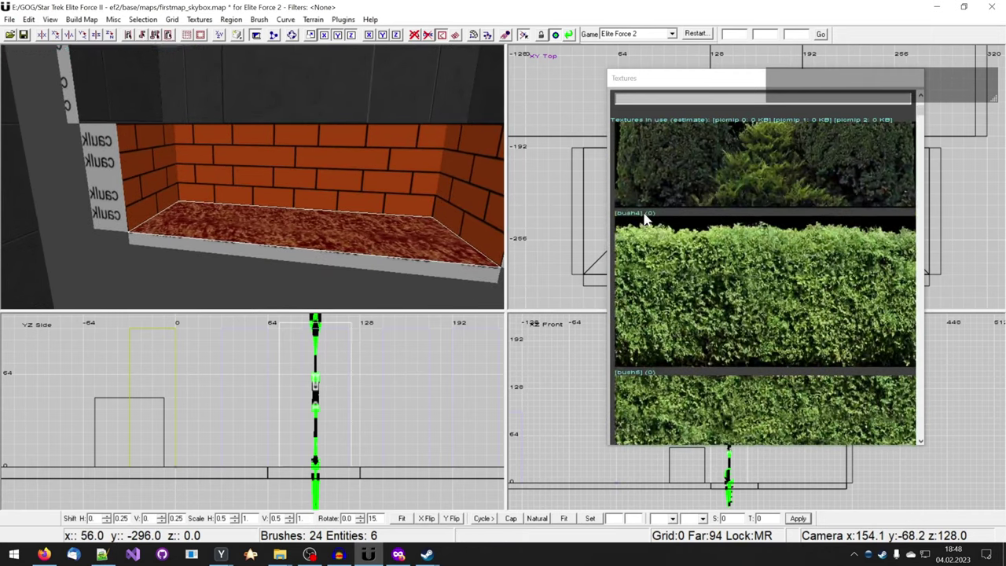
{"action": "scroll", "coordinate": [660, 260], "scroll_direction": "down", "scroll_amount": 8}
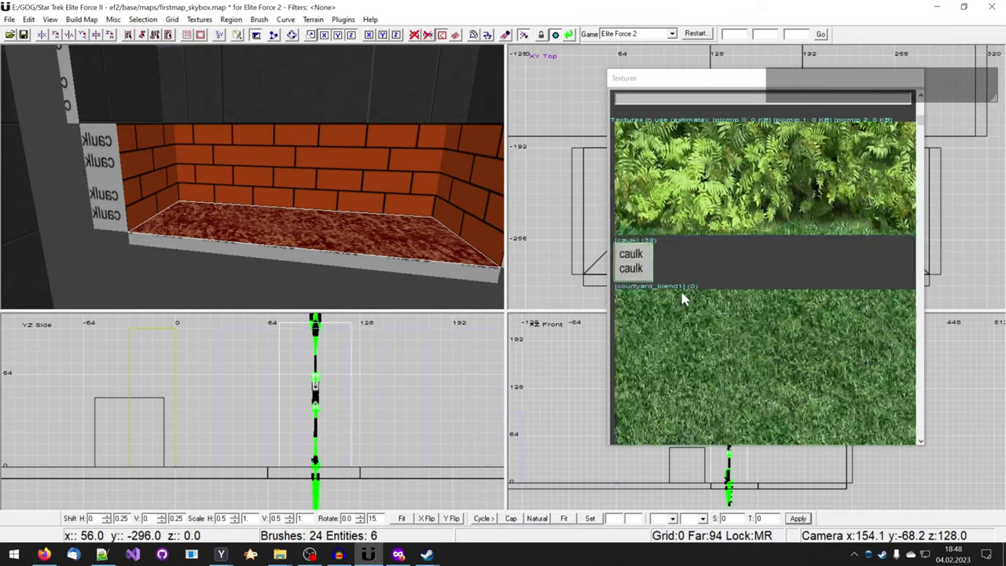
{"action": "scroll", "coordinate": [685, 285], "scroll_direction": "up", "scroll_amount": 2}
{"action": "mouse_move", "coordinate": [408, 243]}
{"action": "right_mouse_down"}
{"action": "mouse_move", "coordinate": [393, 252]}
{"action": "mouse_move", "coordinate": [408, 260]}
{"action": "right_mouse_up"}
{"action": "left_click", "coordinate": [716, 345]}
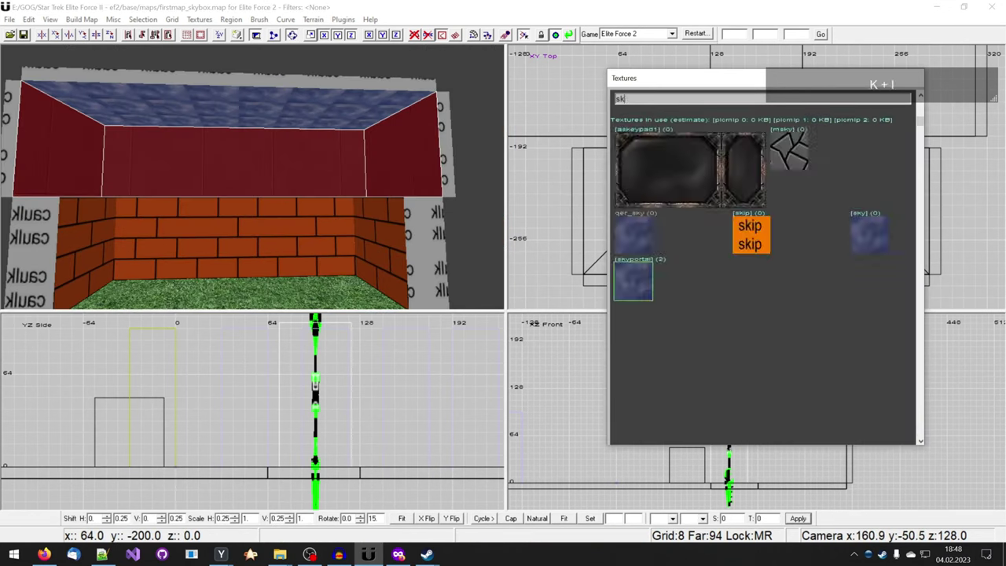
Step: Apply the skyportal texture to the inner faces of the three upper alcove walls and save the map
{"action": "type", "text": "y"}
{"action": "key", "text": "BackSpace"}
{"action": "key", "text": "BackSpace"}
{"action": "left_click", "coordinate": [634, 281]}
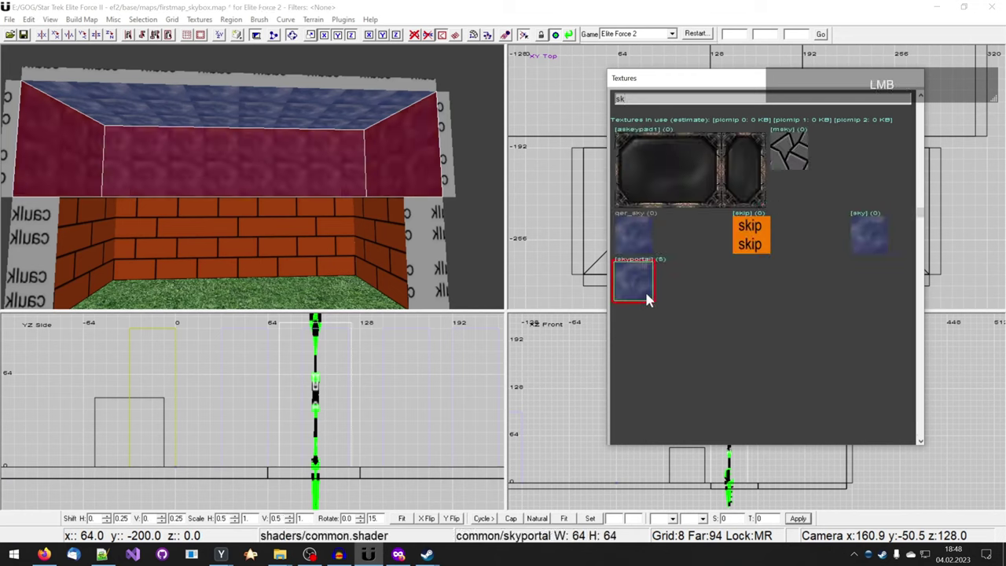
{"action": "right_click_drag", "start_coordinate": [357, 223], "coordinate": [352, 222]}
{"action": "key", "text": "ctrl+s"}
{"action": "key", "text": "n"}
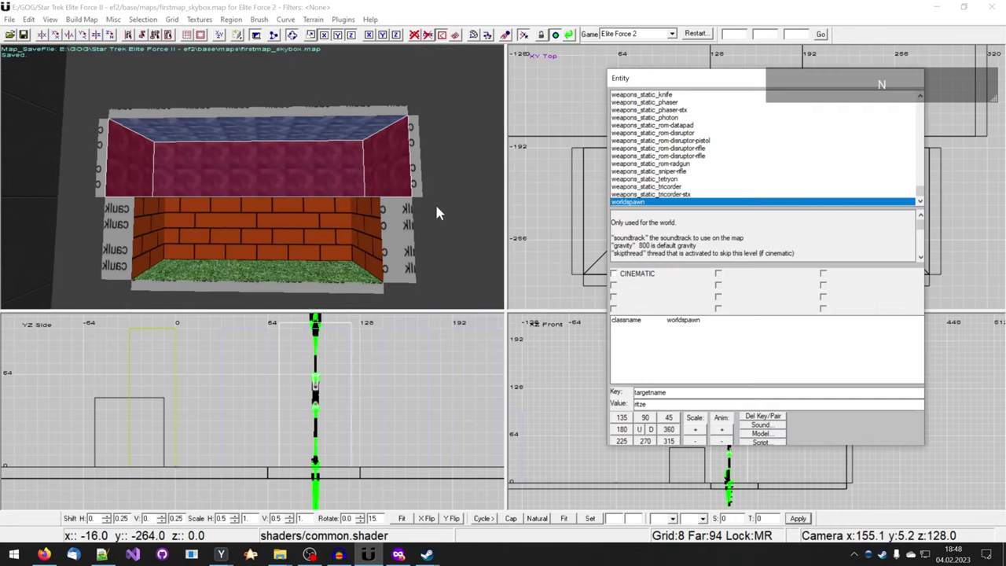
{"action": "key", "text": "n"}
{"action": "key", "text": "Escape"}
Step: Apply the caulk texture to the faces of the room wall that look into the alcove
{"action": "key", "text": "shift"}
{"action": "right_click_drag", "start_coordinate": [395, 223], "coordinate": [366, 192], "text": "shift"}
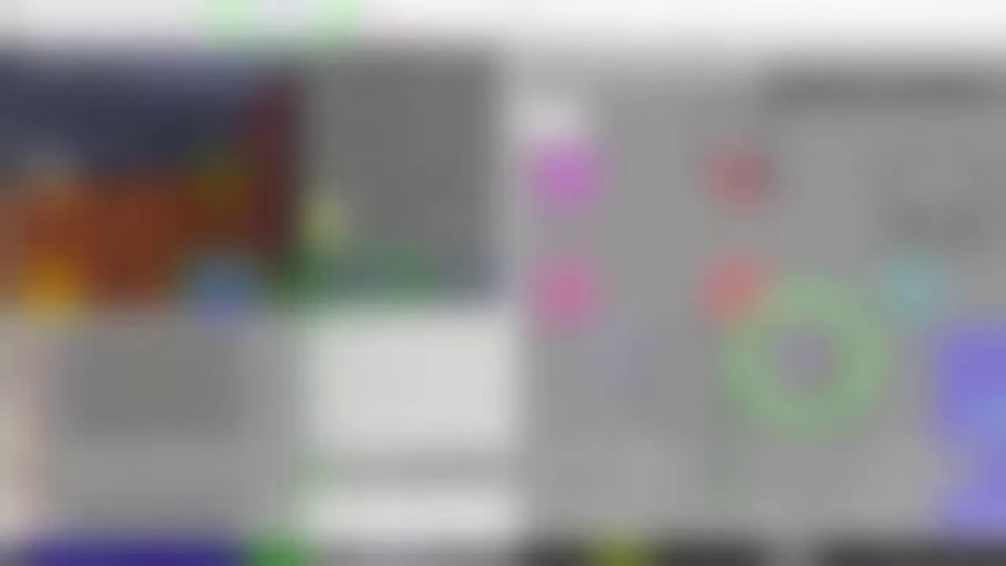
{"action": "left_click", "coordinate": [371, 218], "text": "ctrl+shift"}
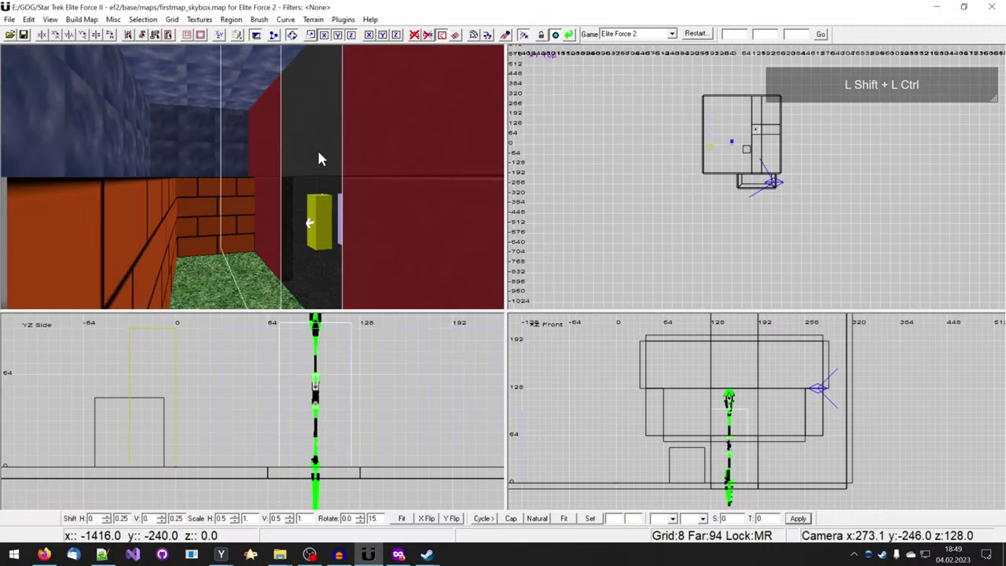
{"action": "left_click", "coordinate": [322, 155], "text": "ctrl+shift"}
{"action": "right_click_drag", "start_coordinate": [322, 155], "coordinate": [332, 171], "text": "shift"}
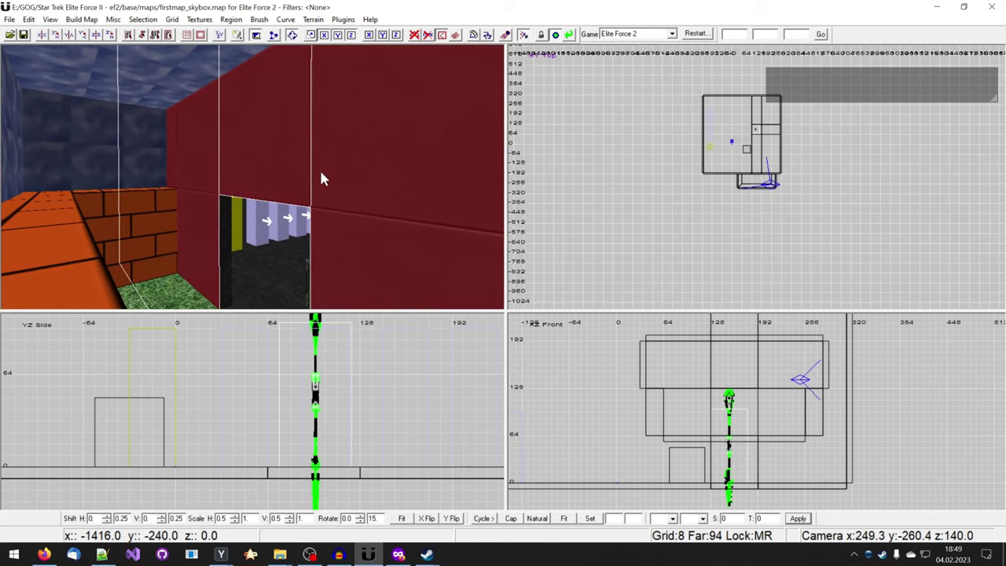
{"action": "key", "text": "t"}
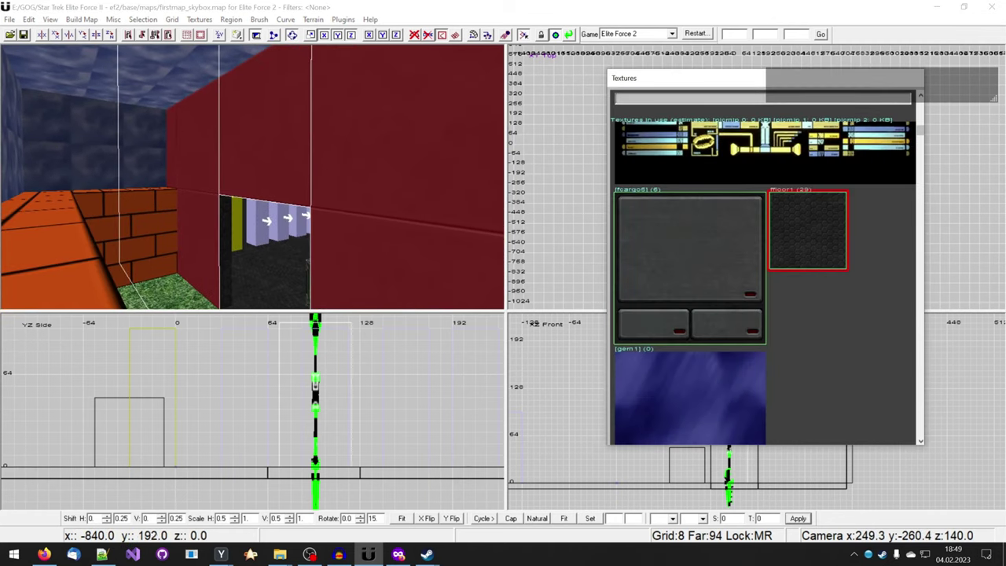
{"action": "type", "text": "ca"}
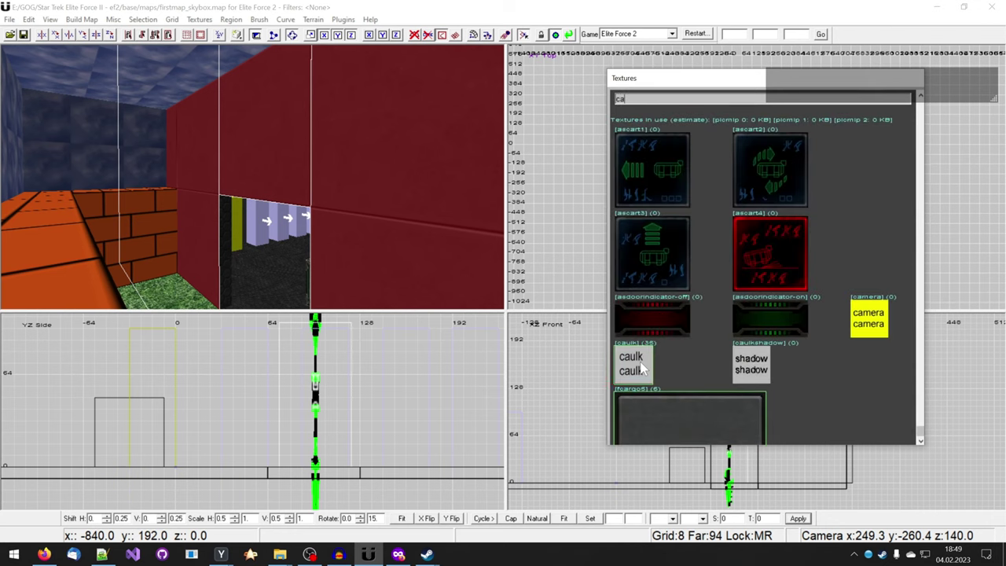
{"action": "left_click", "coordinate": [632, 363]}
{"action": "right_click_drag", "start_coordinate": [403, 232], "coordinate": [390, 246]}
{"action": "key", "text": "t"}
Step: Duplicate the 64-unit wall section below the window and place the copy 64 units higher to fill the opening
{"action": "left_click", "coordinate": [337, 209], "text": "shift"}
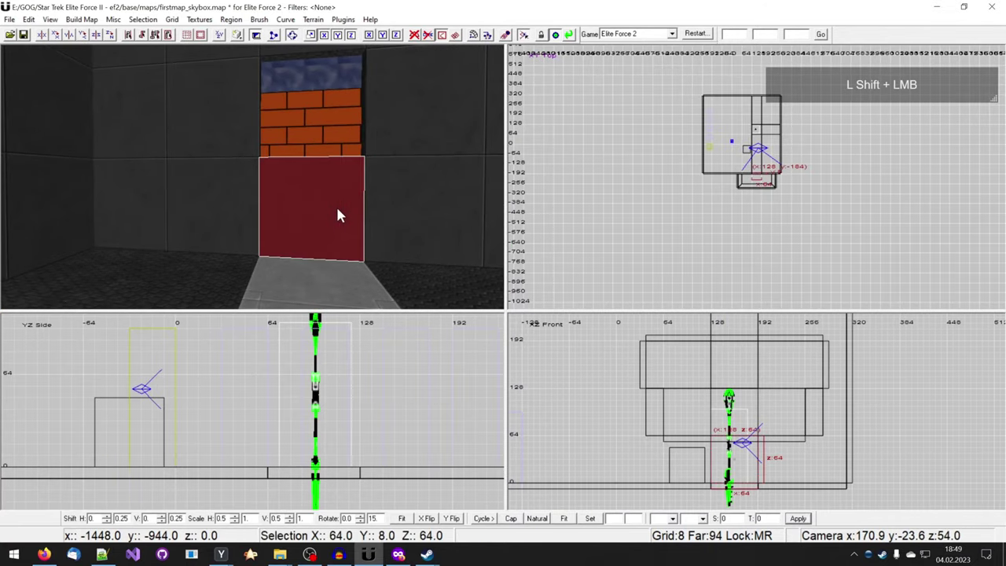
{"action": "mouse_move", "coordinate": [775, 446]}
{"action": "right_mouse_down"}
{"action": "mouse_move", "coordinate": [784, 402]}
{"action": "mouse_move", "coordinate": [775, 446]}
{"action": "right_mouse_up"}
{"action": "scroll", "coordinate": [775, 446], "scroll_direction": "up", "scroll_amount": 4}
{"action": "mouse_move", "coordinate": [731, 454]}
{"action": "left_mouse_down"}
{"action": "mouse_move", "coordinate": [737, 461]}
{"action": "mouse_move", "coordinate": [732, 353]}
{"action": "left_mouse_up"}
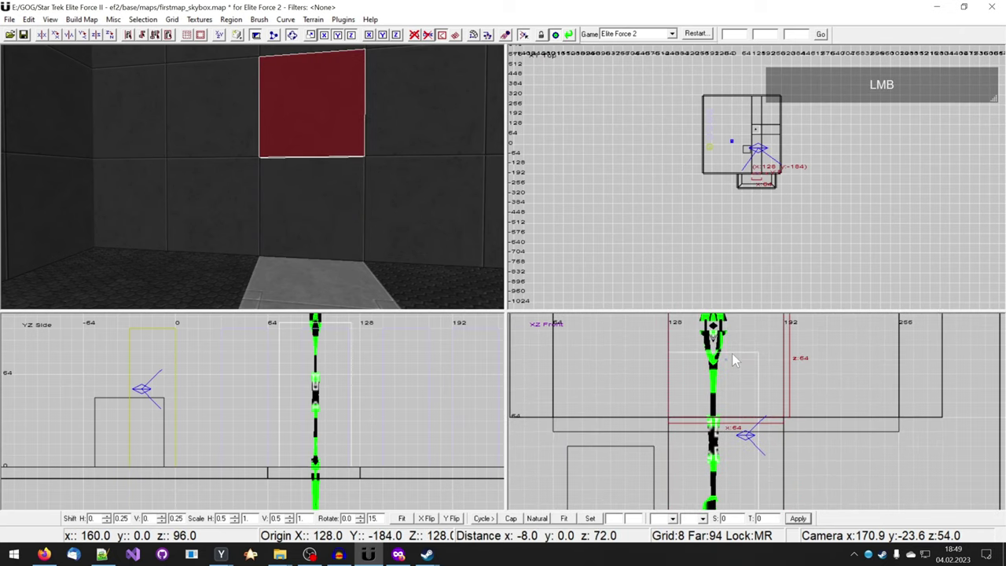
{"action": "right_click_drag", "start_coordinate": [363, 190], "coordinate": [363, 199]}
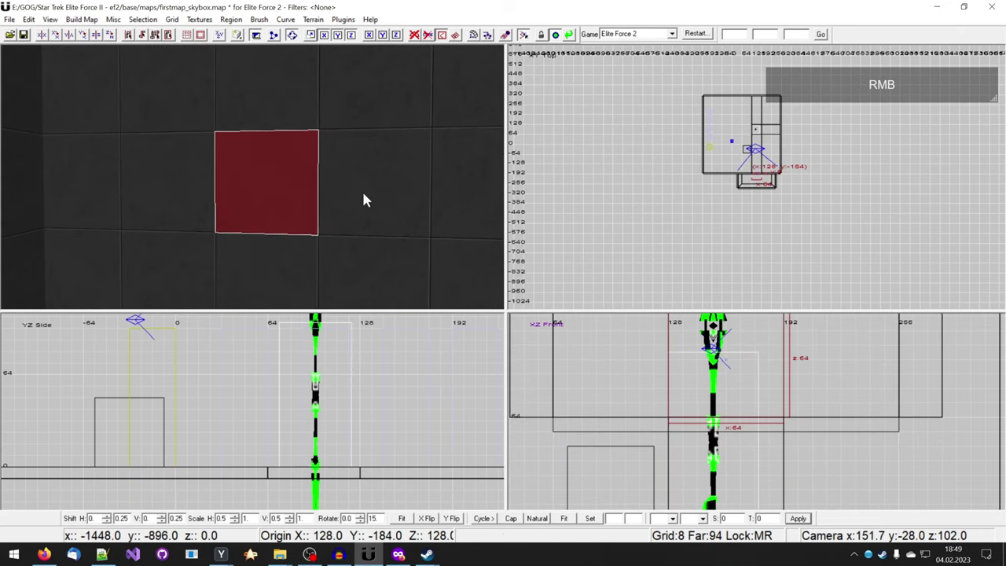
Step: Load the common texture set and apply its moveclip texture to the brush filling the window
{"action": "type", "text": "tca"}
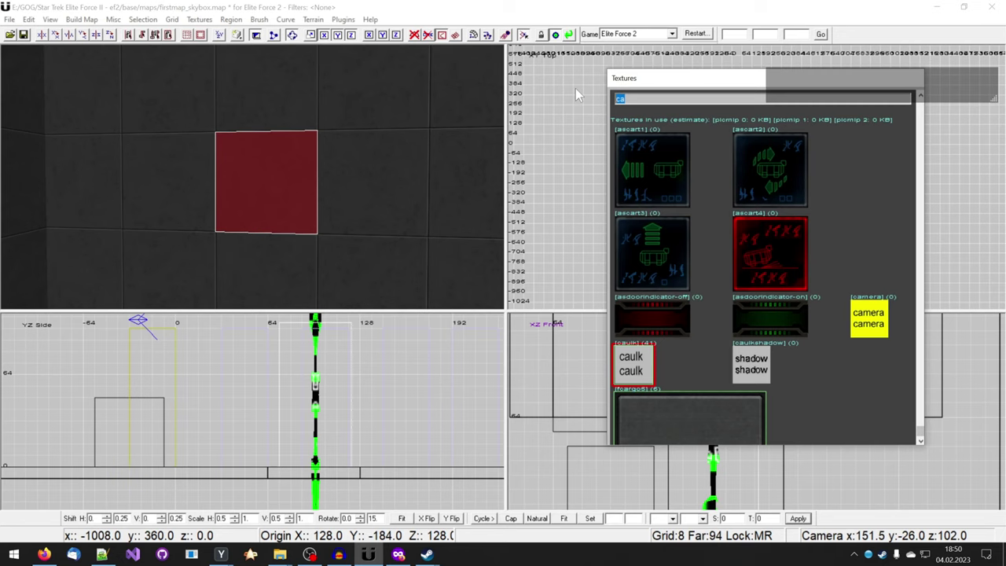
{"action": "key", "text": "BackSpace"}
{"action": "type", "text": "move"}
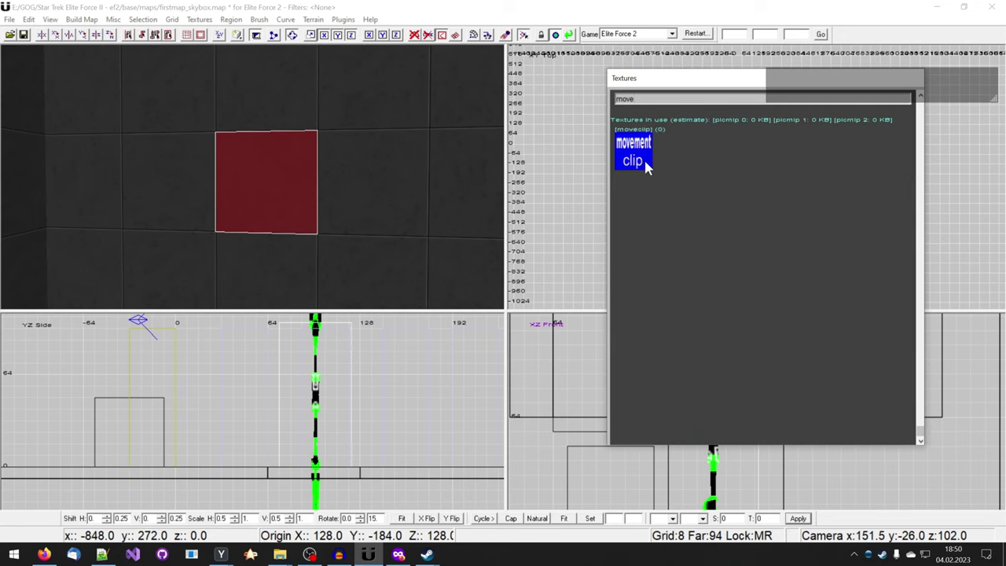
{"action": "left_click", "coordinate": [198, 19]}
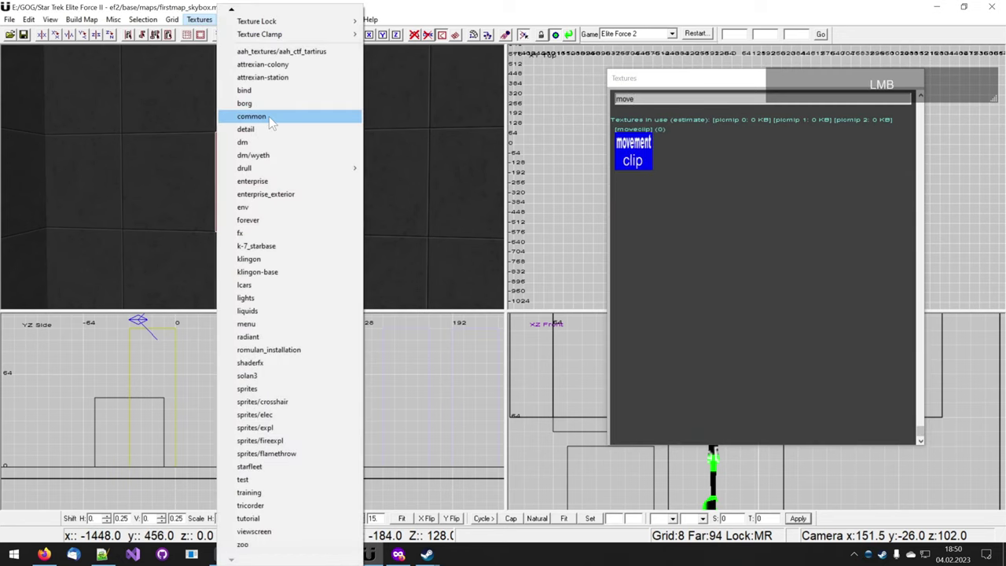
{"action": "left_click", "coordinate": [263, 113]}
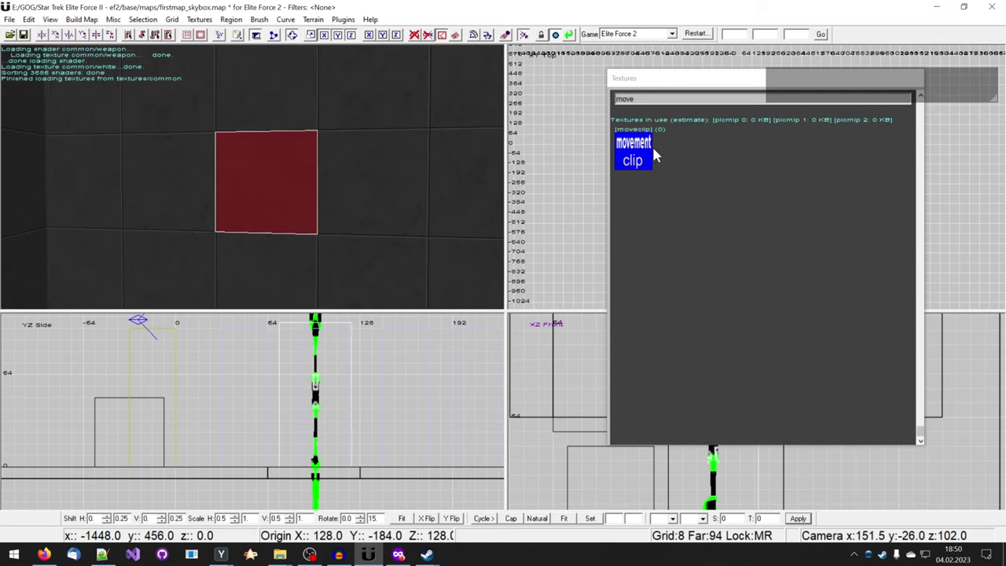
{"action": "left_click", "coordinate": [647, 135]}
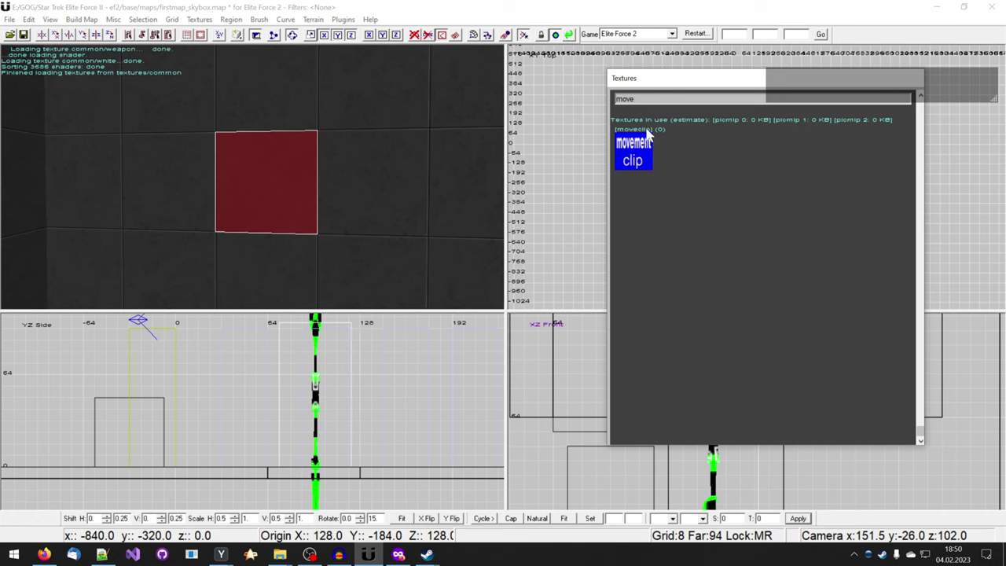
{"action": "left_click", "coordinate": [640, 161]}
{"action": "right_click_drag", "start_coordinate": [331, 229], "coordinate": [333, 236]}
Step: Fit the moveclip texture to the window brush, keeping its lettering unmirrored, and save the map
{"action": "left_click", "coordinate": [400, 519]}
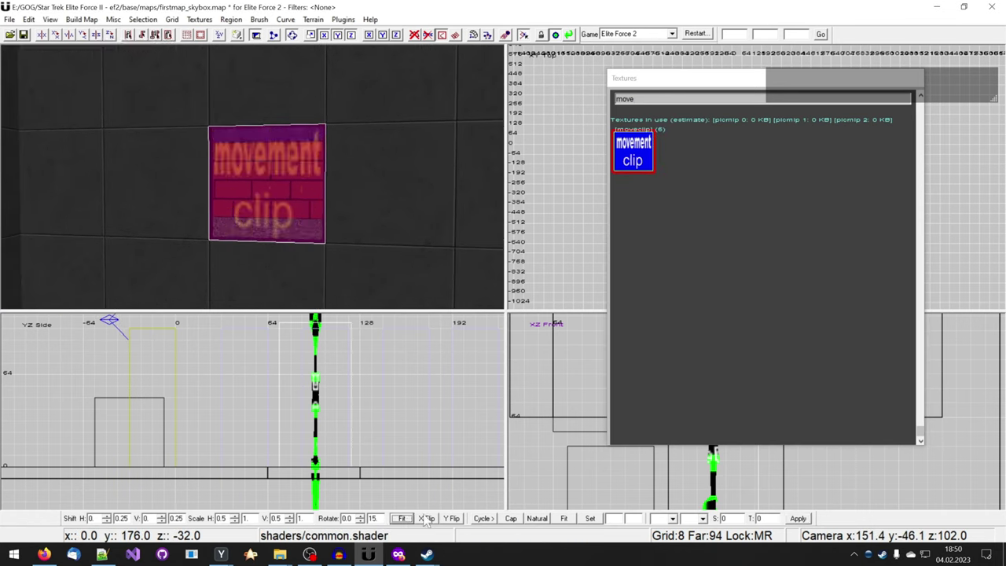
{"action": "left_click", "coordinate": [425, 519]}
{"action": "left_click", "coordinate": [425, 519]}
{"action": "scroll", "coordinate": [314, 209], "scroll_direction": "down", "scroll_amount": 3}
{"action": "key", "text": "ctrl+s"}
{"action": "key", "text": "Escape"}
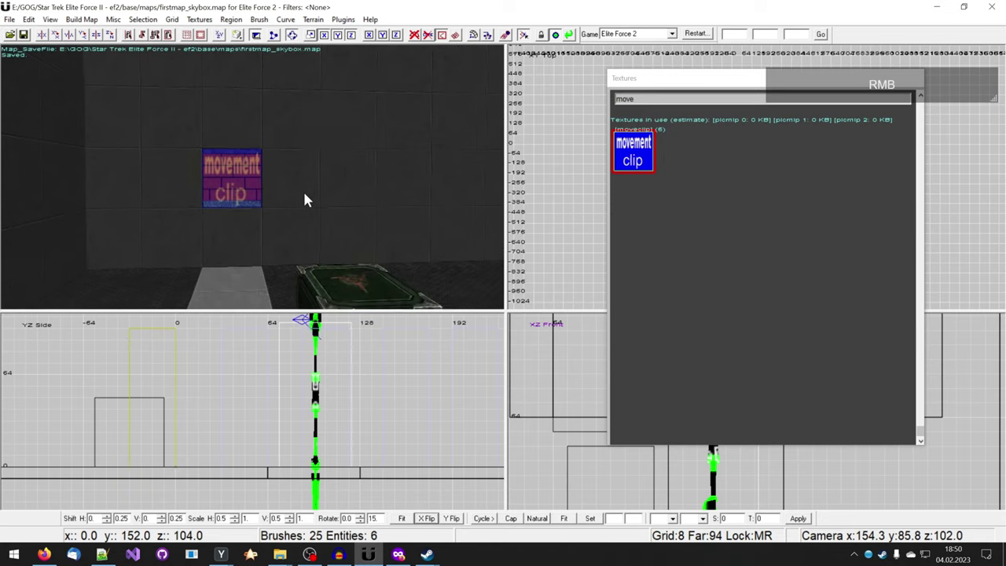
Step: Enlarge the 1024-unit-wide moveclip brush beside the room to about 512 units high and raise its top to z 0
{"action": "right_click_drag", "start_coordinate": [304, 193], "coordinate": [331, 192]}
{"action": "key", "text": "t"}
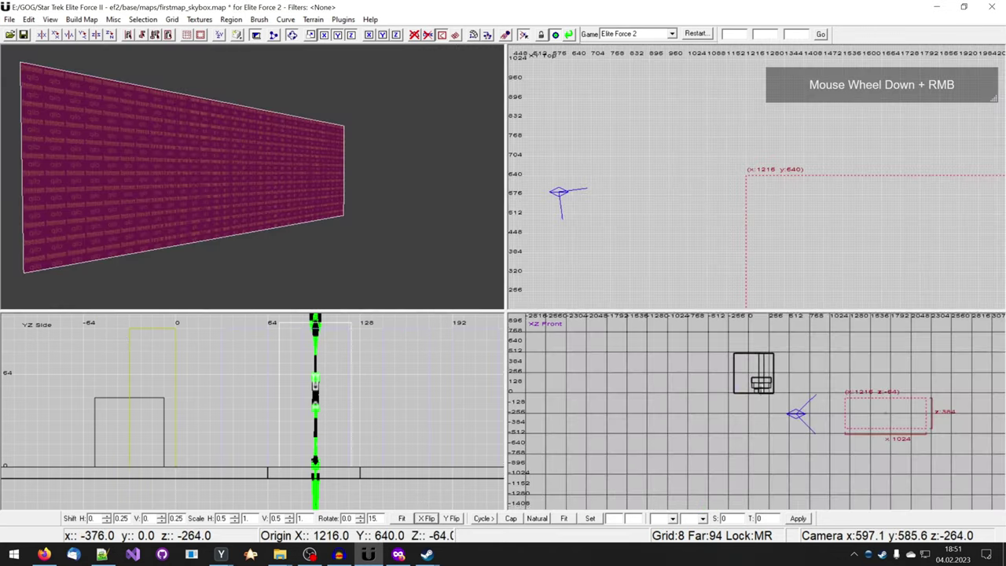
{"action": "scroll", "coordinate": [717, 413], "scroll_direction": "down", "scroll_amount": 1}
{"action": "mouse_move", "coordinate": [716, 413]}
{"action": "right_mouse_down"}
{"action": "mouse_move", "coordinate": [598, 441]}
{"action": "mouse_move", "coordinate": [572, 408]}
{"action": "right_mouse_up"}
{"action": "scroll", "coordinate": [682, 401], "scroll_direction": "up", "scroll_amount": 1}
{"action": "scroll", "coordinate": [699, 379], "scroll_direction": "up", "scroll_amount": 1}
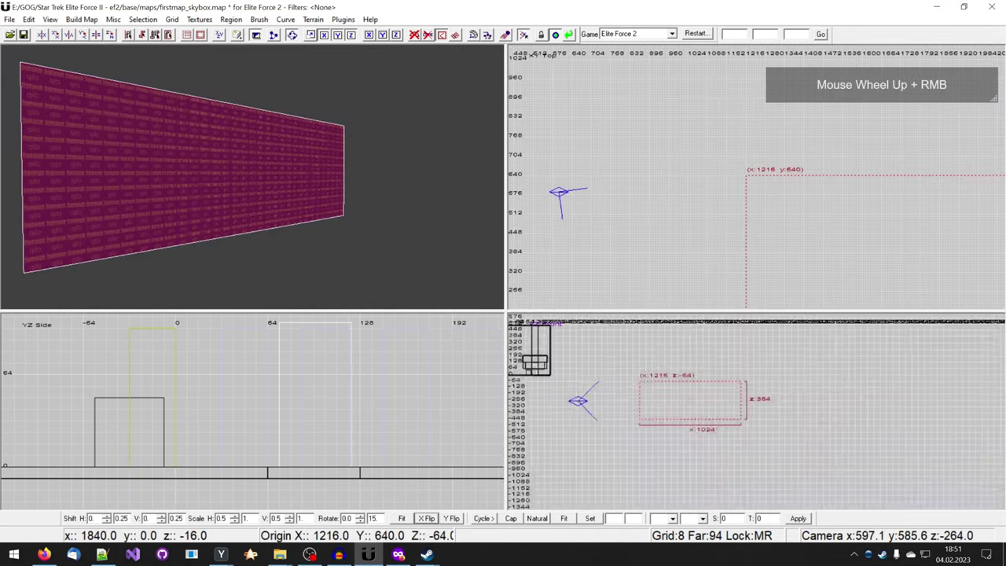
{"action": "right_click_drag", "start_coordinate": [717, 398], "coordinate": [770, 432]}
{"action": "scroll", "coordinate": [717, 397], "scroll_direction": "up", "scroll_amount": 3}
{"action": "scroll", "coordinate": [717, 398], "scroll_direction": "down", "scroll_amount": 4}
{"action": "left_click_drag", "start_coordinate": [749, 446], "coordinate": [740, 379]}
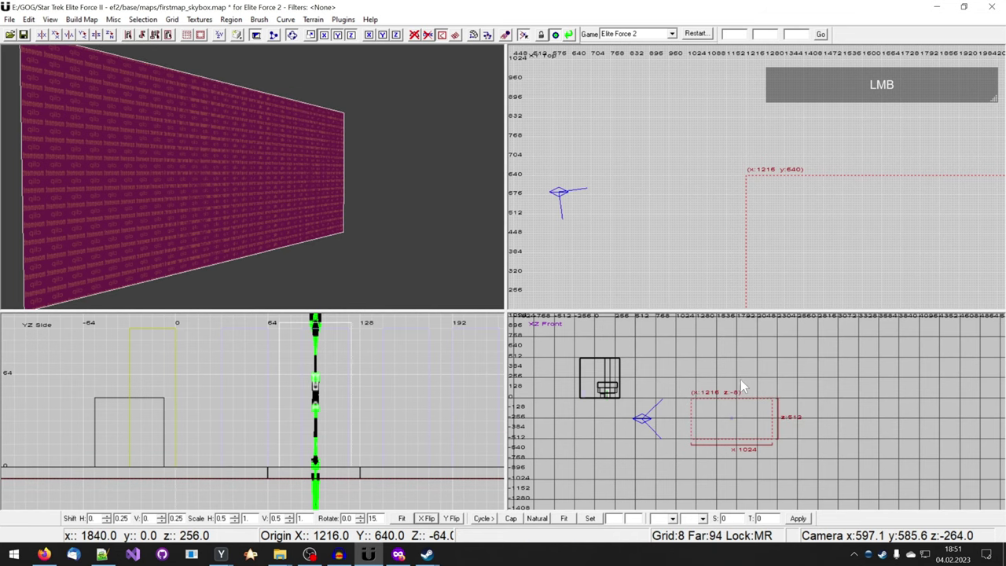
{"action": "scroll", "coordinate": [740, 379], "scroll_direction": "up", "scroll_amount": 5}
{"action": "mouse_move", "coordinate": [740, 379]}
{"action": "right_mouse_down"}
{"action": "mouse_move", "coordinate": [736, 345]}
{"action": "mouse_move", "coordinate": [733, 357]}
{"action": "right_mouse_up"}
{"action": "scroll", "coordinate": [734, 358], "scroll_direction": "up", "scroll_amount": 4}
{"action": "left_click_drag", "start_coordinate": [733, 357], "coordinate": [738, 352]}
{"action": "mouse_move", "coordinate": [409, 169]}
{"action": "right_mouse_down"}
{"action": "mouse_move", "coordinate": [383, 167]}
{"action": "mouse_move", "coordinate": [384, 157]}
{"action": "mouse_move", "coordinate": [384, 173]}
{"action": "right_mouse_up"}
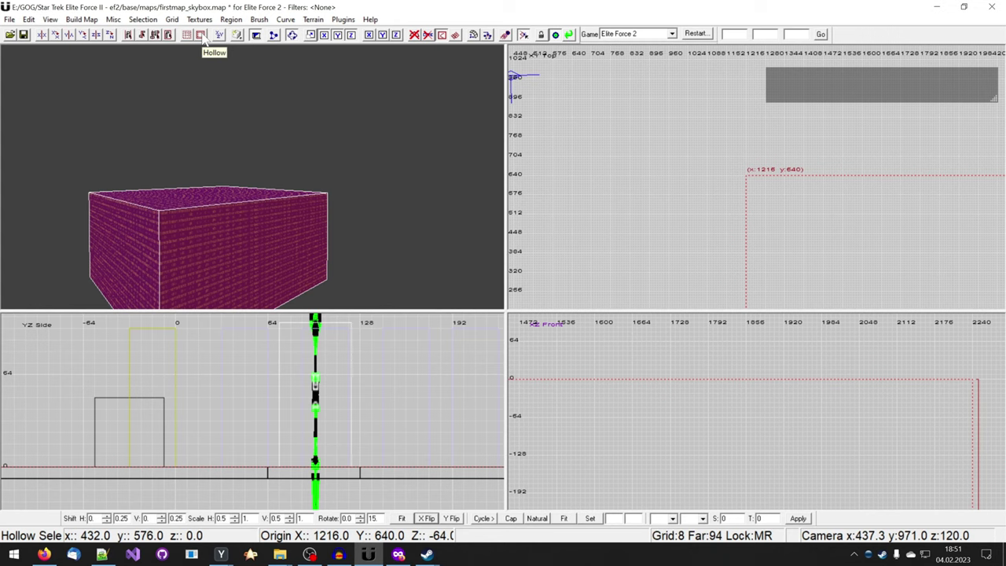
Step: Hollow the large brush into a box and apply the caulk texture to all its walls
{"action": "left_click", "coordinate": [201, 36]}
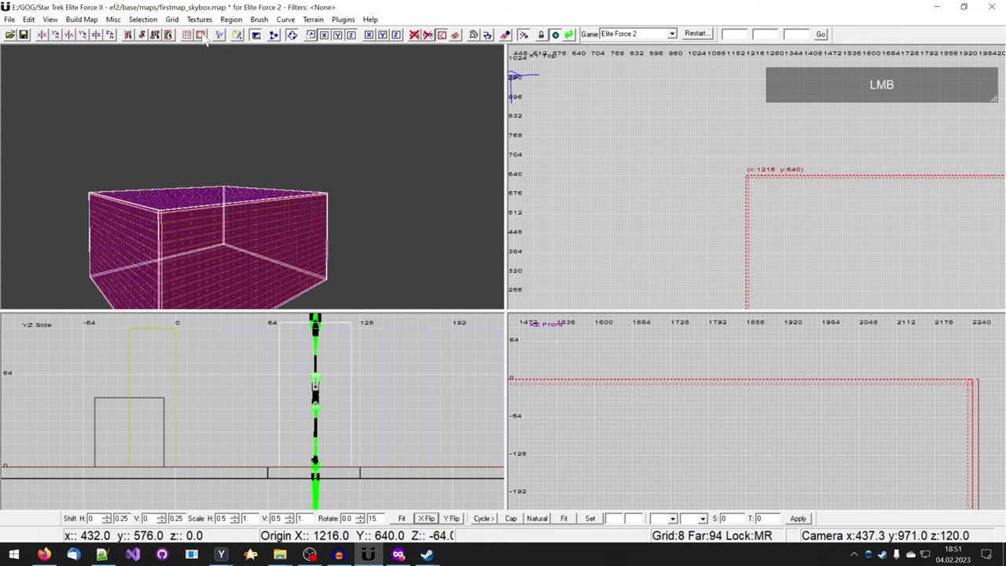
{"action": "right_click_drag", "start_coordinate": [209, 141], "coordinate": [204, 146]}
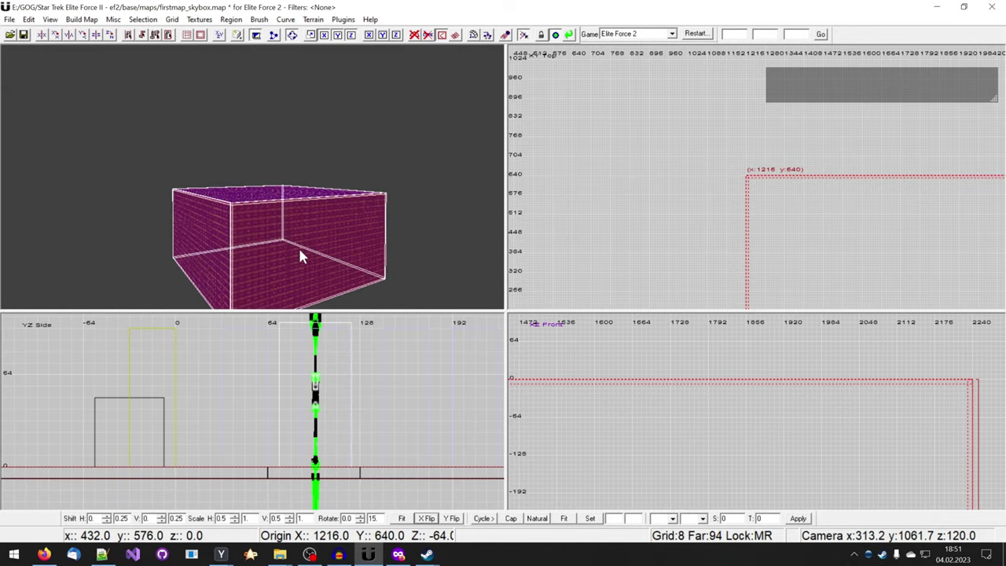
{"action": "key", "text": "t"}
{"action": "left_click_drag", "start_coordinate": [637, 99], "coordinate": [564, 86]}
{"action": "type", "text": "ca"}
{"action": "left_click", "coordinate": [649, 369]}
{"action": "right_click", "coordinate": [336, 224]}
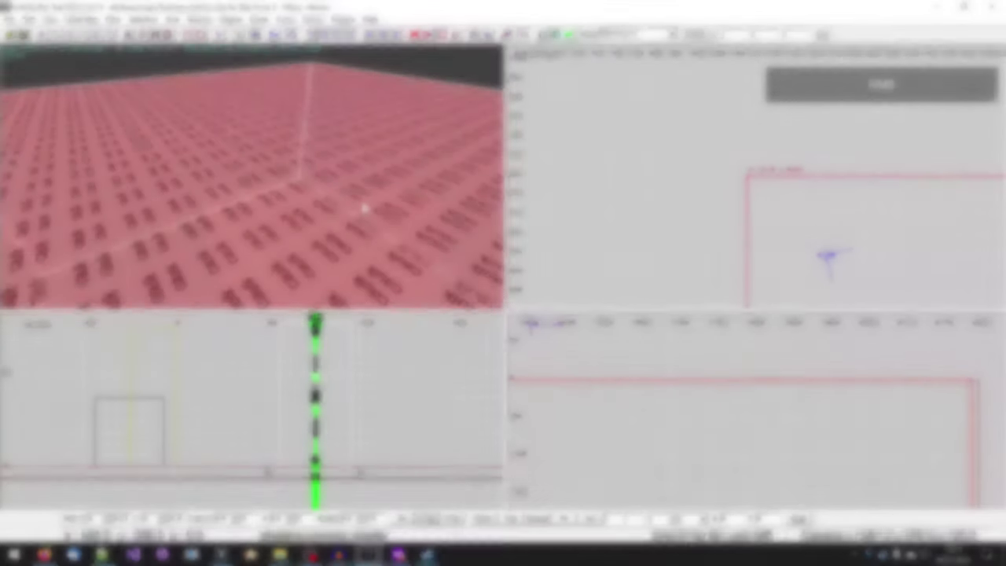
Step: Convert the 36-unit caulk cube inside the hollow box into a script_skyorigin entity
{"action": "right_click_drag", "start_coordinate": [364, 209], "coordinate": [351, 217], "text": "shift"}
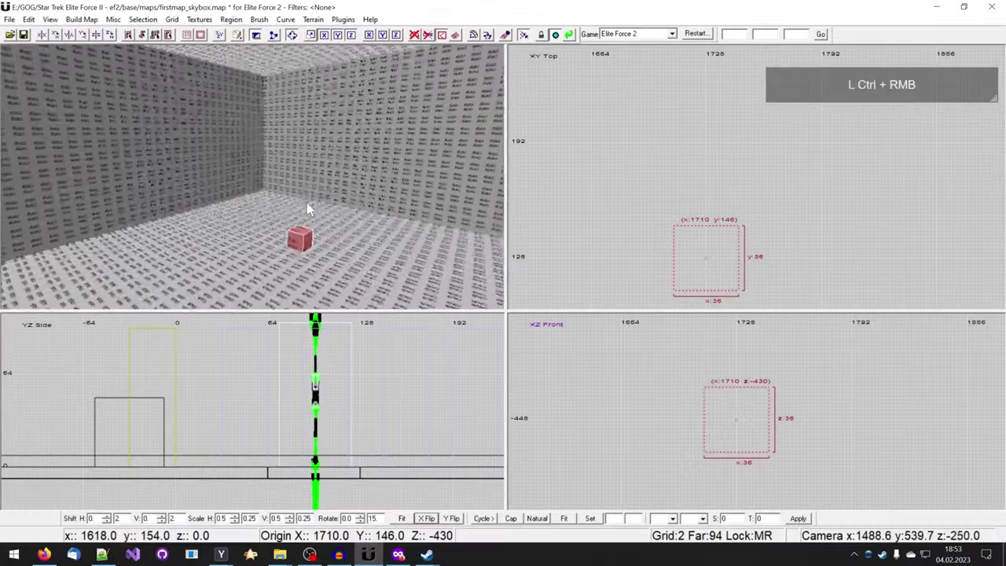
{"action": "right_click_drag", "start_coordinate": [306, 202], "coordinate": [353, 223], "text": "ctrl"}
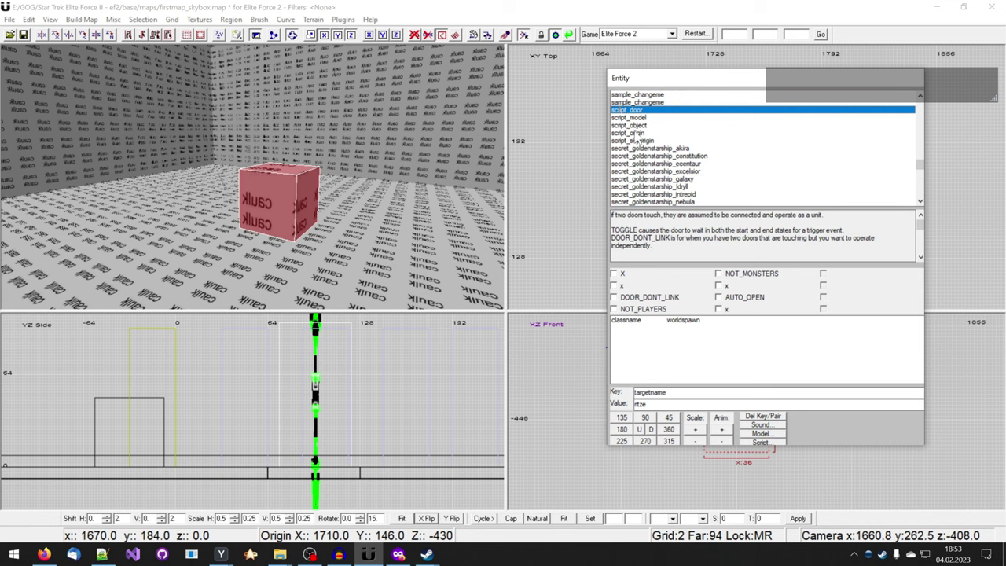
{"action": "left_click", "coordinate": [633, 132]}
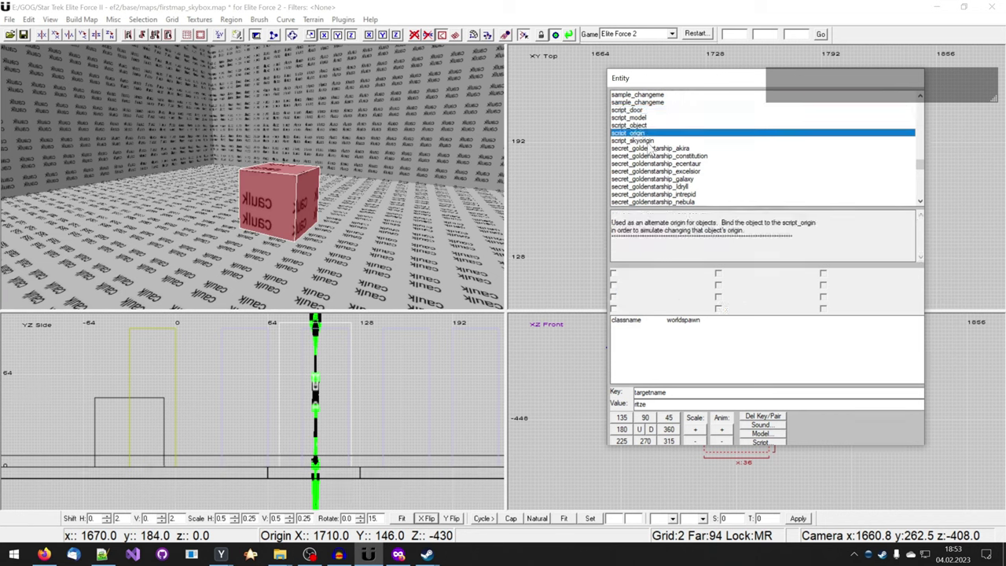
{"action": "left_click", "coordinate": [651, 142]}
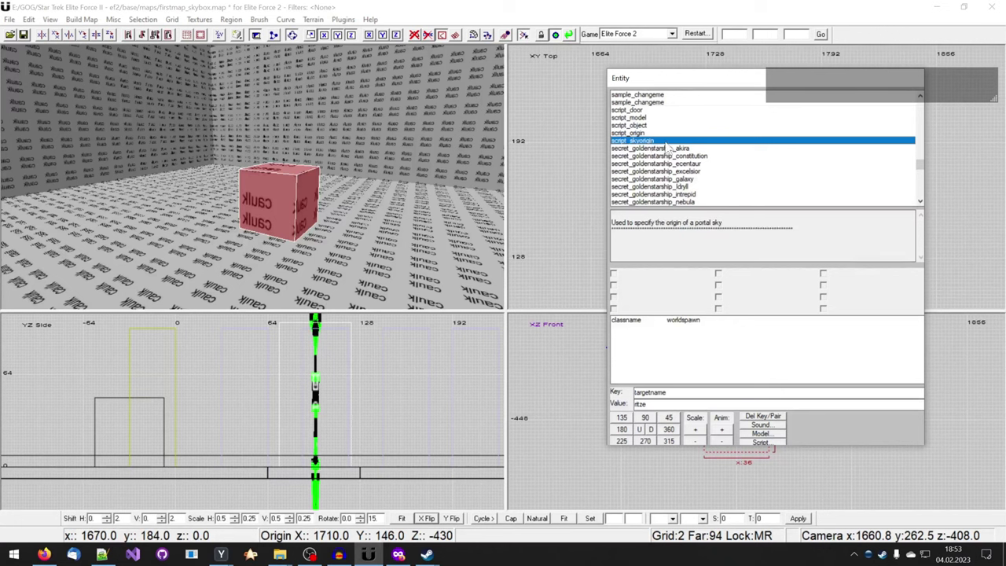
{"action": "double_click", "coordinate": [665, 143]}
{"action": "right_click_drag", "start_coordinate": [486, 307], "coordinate": [382, 168]}
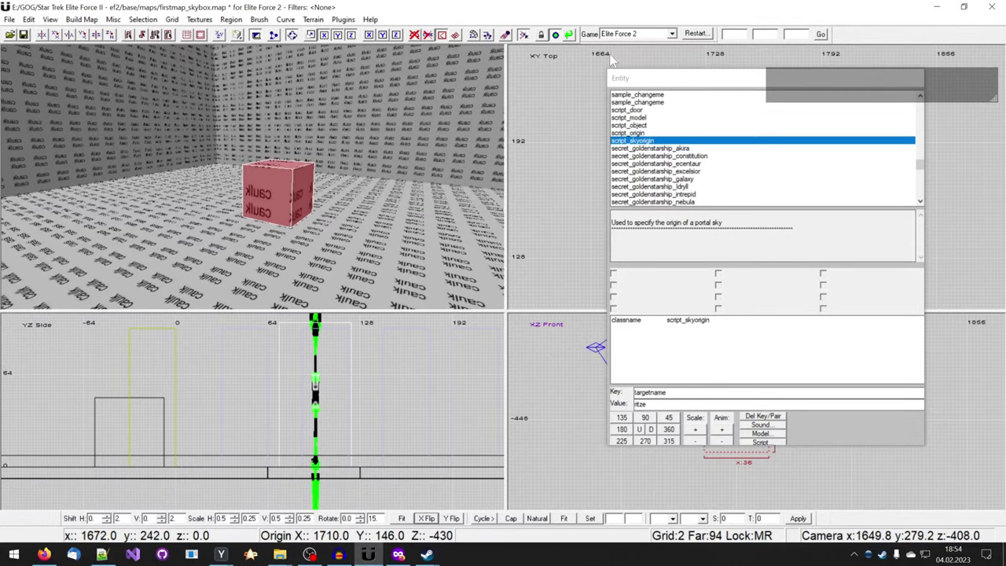
Step: Apply the nodraw texture to the script_skyorigin cube
{"action": "key", "text": "t"}
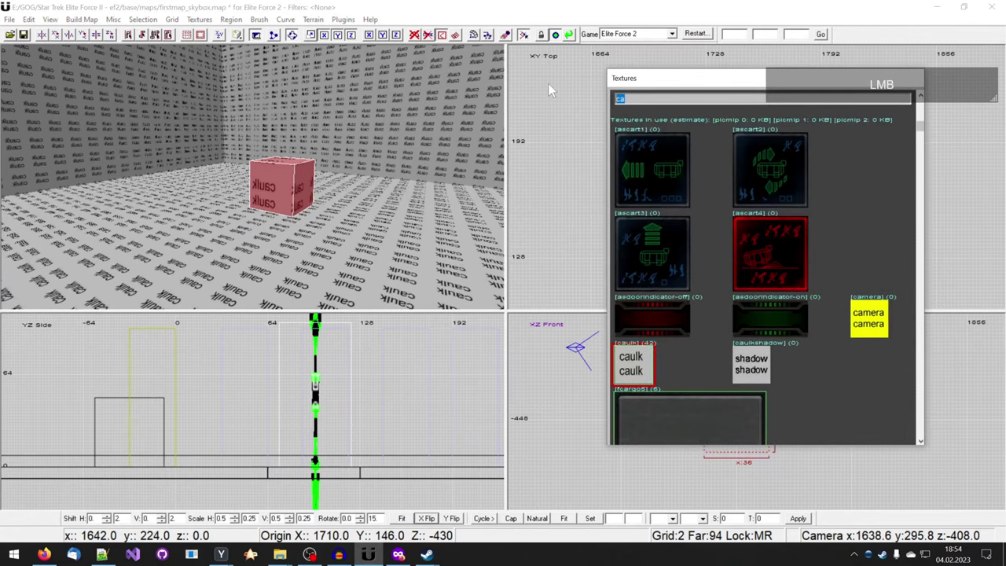
{"action": "type", "text": "nodraw"}
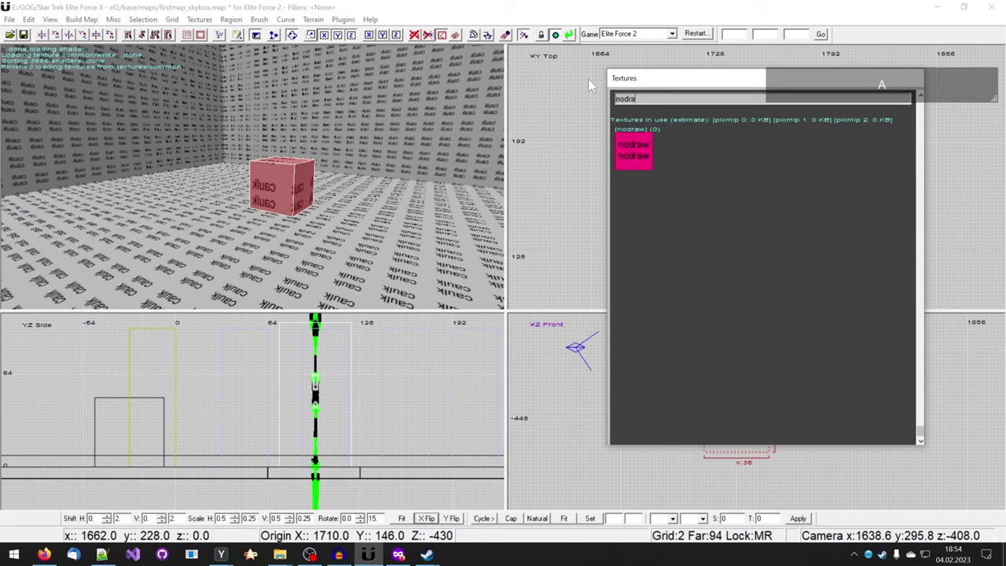
{"action": "left_click", "coordinate": [637, 161]}
{"action": "right_click_drag", "start_coordinate": [305, 126], "coordinate": [305, 125]}
Step: Give the script_skyorigin entity the targetname sky
{"action": "key", "text": "n"}
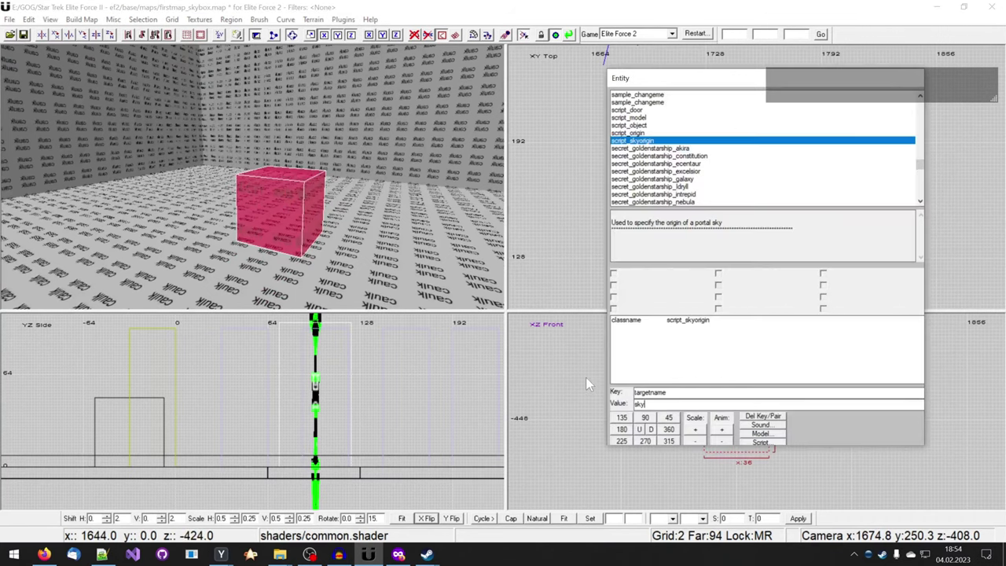
{"action": "key", "text": "Return"}
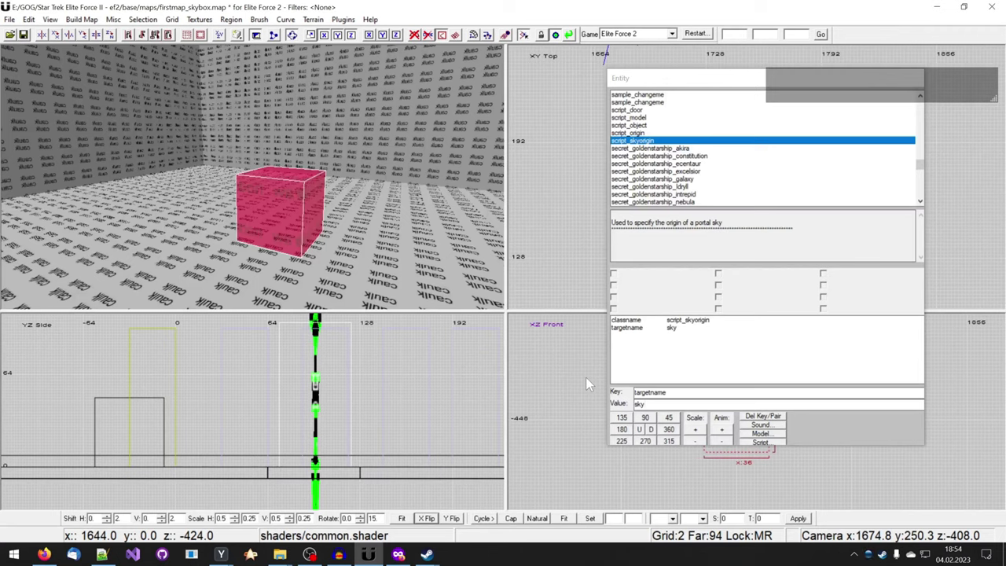
{"action": "right_click_drag", "start_coordinate": [380, 89], "coordinate": [345, 171]}
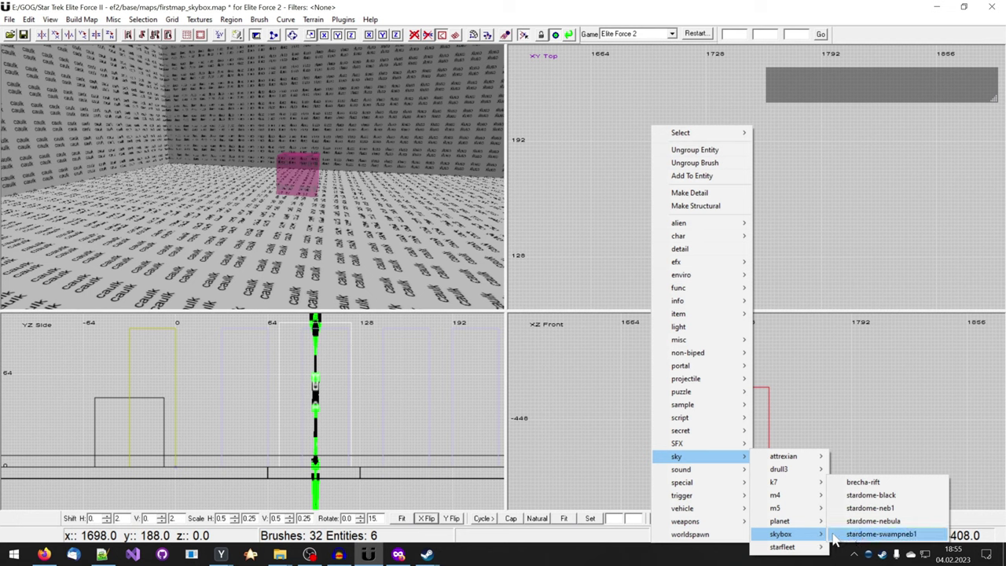
Step: Add a sky_m5_skybox model entity inside the caulk box near the sky origin cube
{"action": "mouse_move", "coordinate": [801, 510]}
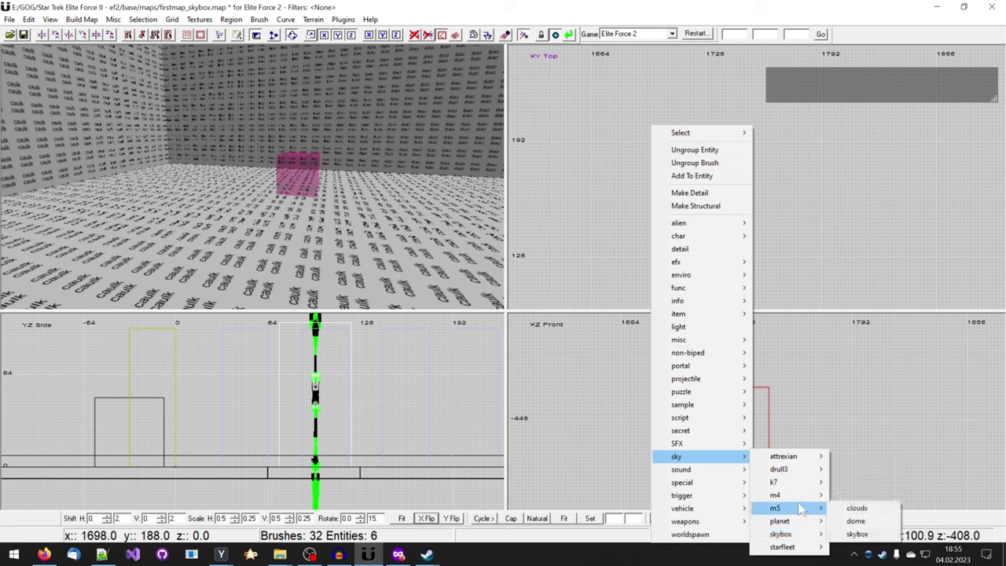
{"action": "left_click", "coordinate": [867, 536]}
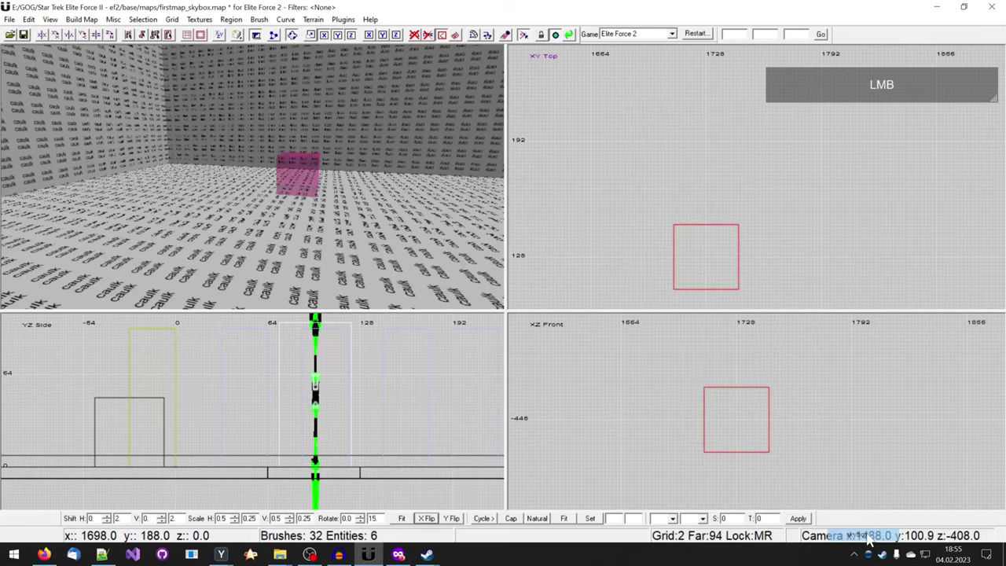
{"action": "right_click_drag", "start_coordinate": [257, 209], "coordinate": [257, 207]}
{"action": "right_click_drag", "start_coordinate": [260, 217], "coordinate": [306, 236]}
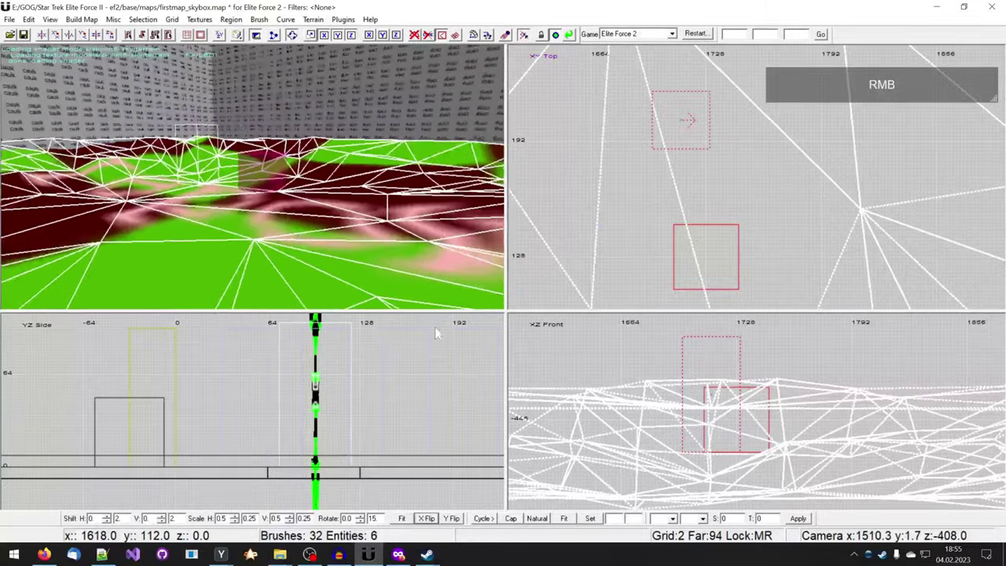
{"action": "scroll", "coordinate": [557, 400], "scroll_direction": "down", "scroll_amount": 7}
{"action": "right_click_drag", "start_coordinate": [556, 400], "coordinate": [739, 372]}
{"action": "scroll", "coordinate": [874, 391], "scroll_direction": "down", "scroll_amount": 2}
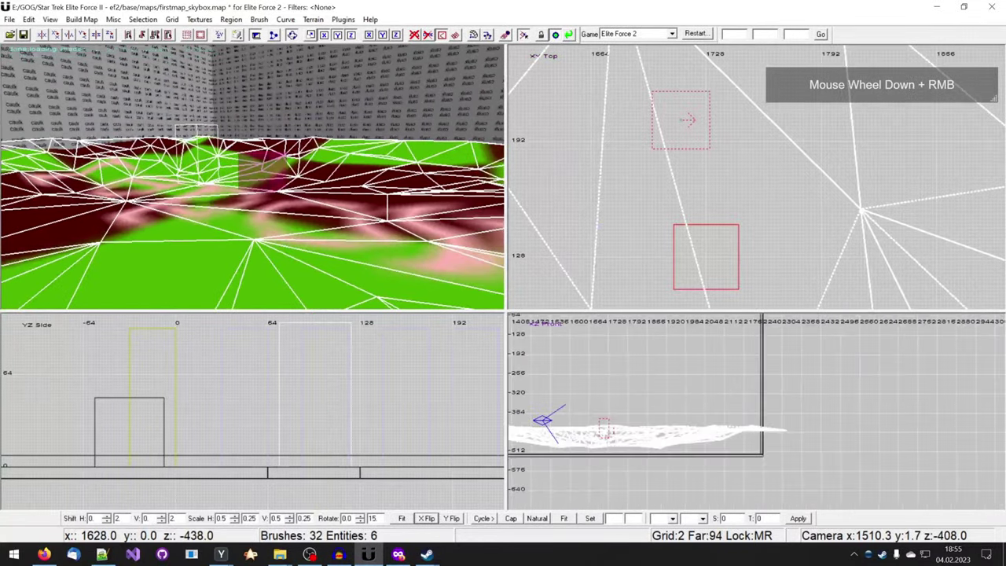
{"action": "right_click_drag", "start_coordinate": [634, 417], "coordinate": [637, 416]}
{"action": "right_click_drag", "start_coordinate": [330, 204], "coordinate": [309, 134]}
Step: Scale the sky_m5_skybox terrain to 0.80 and lower it towards the floor of the caulk box
{"action": "key", "text": "n"}
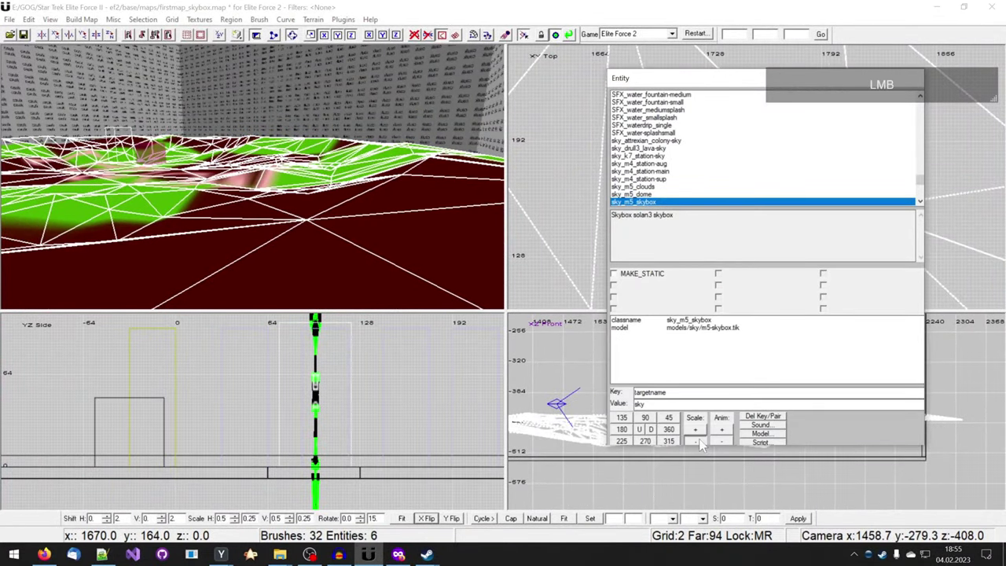
{"action": "left_click", "coordinate": [699, 442]}
{"action": "left_click", "coordinate": [699, 442]}
{"action": "right_click_drag", "start_coordinate": [314, 235], "coordinate": [320, 216]}
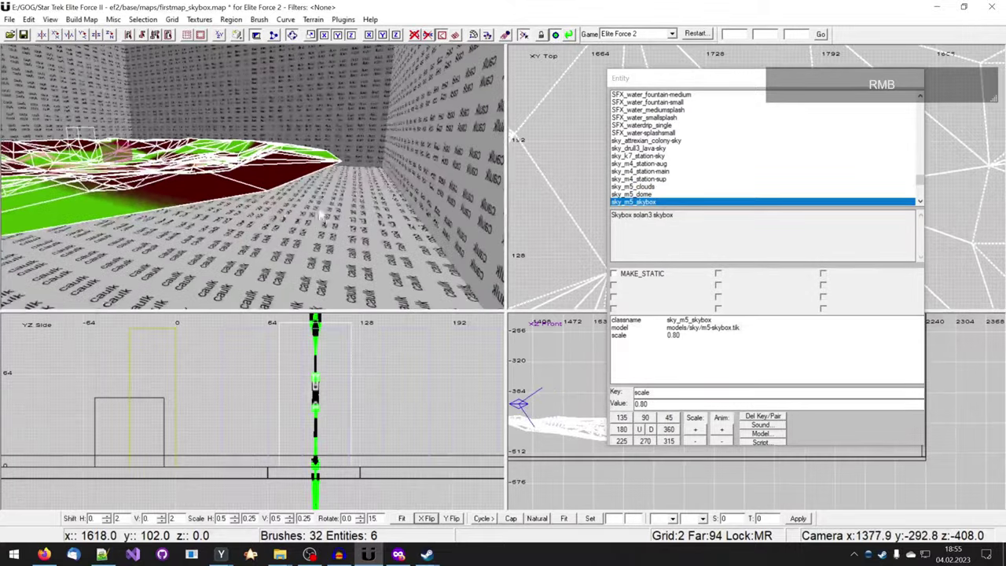
{"action": "key", "text": "n"}
{"action": "right_click_drag", "start_coordinate": [668, 426], "coordinate": [700, 401]}
{"action": "left_click_drag", "start_coordinate": [746, 402], "coordinate": [750, 417]}
{"action": "right_click_drag", "start_coordinate": [210, 206], "coordinate": [297, 267]}
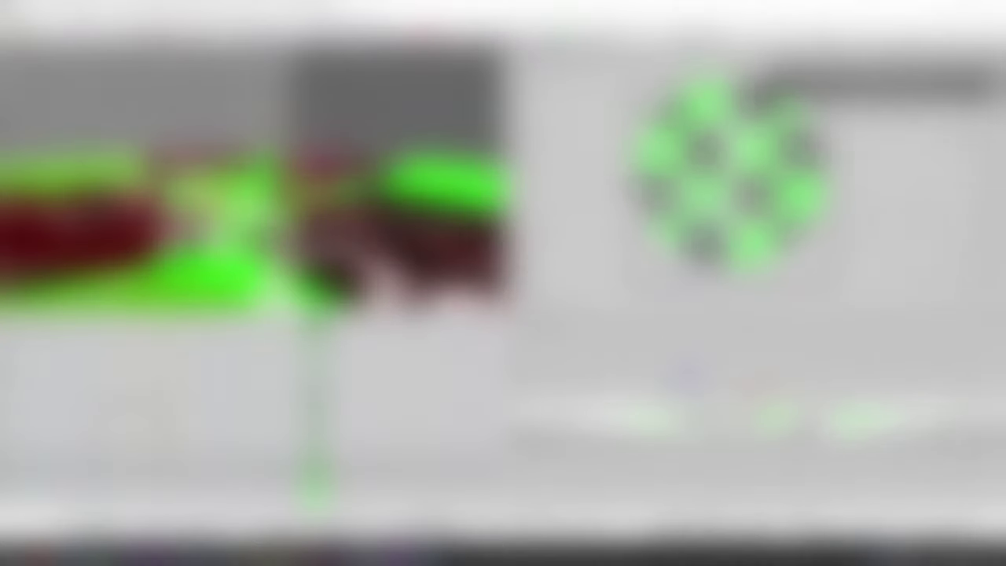
Step: Duplicate the sky_m5_skybox entity in place, change the copy to sky_m5_dome and scale it to 0.70
{"action": "key", "text": "n"}
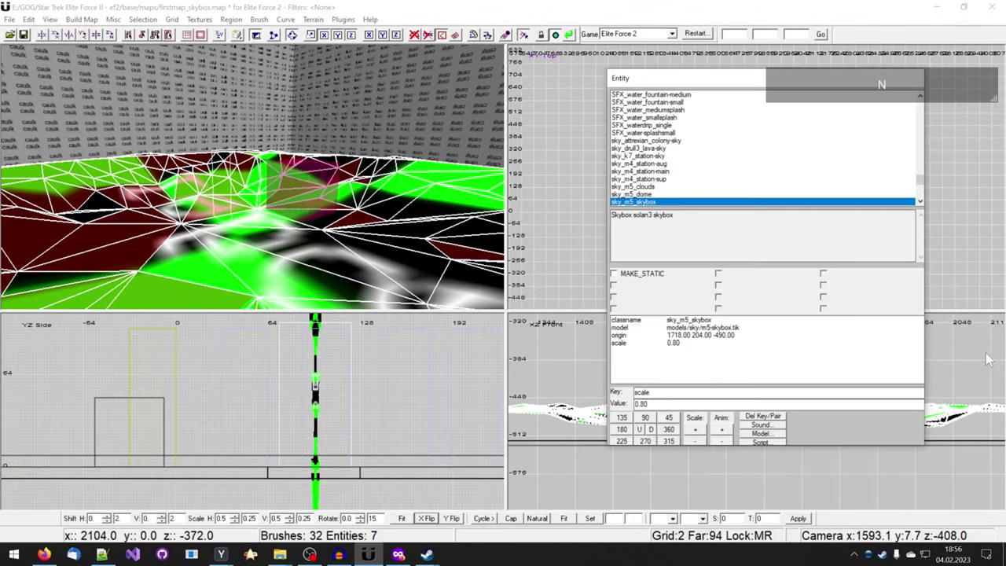
{"action": "left_click", "coordinate": [646, 171]}
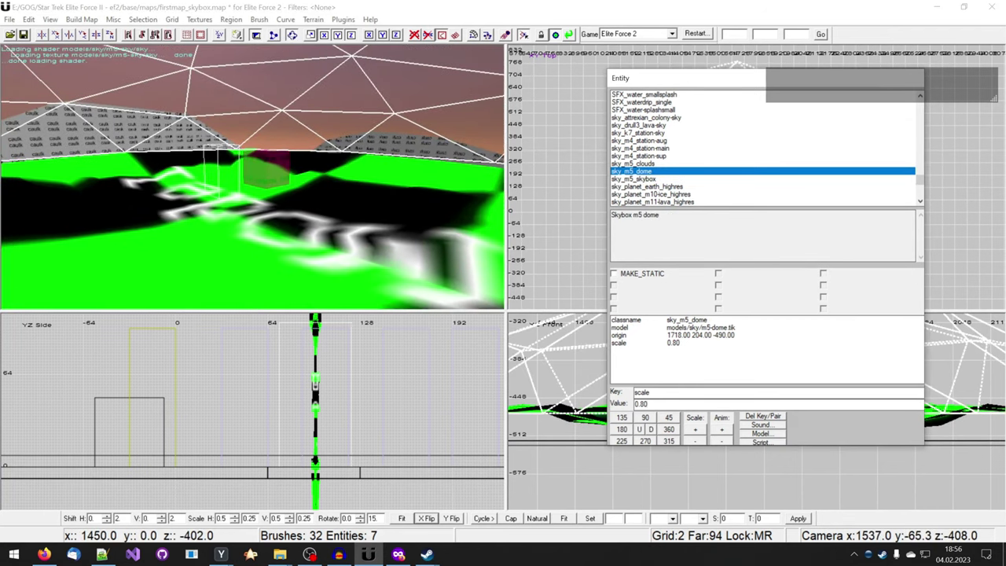
{"action": "right_click_drag", "start_coordinate": [344, 181], "coordinate": [344, 186]}
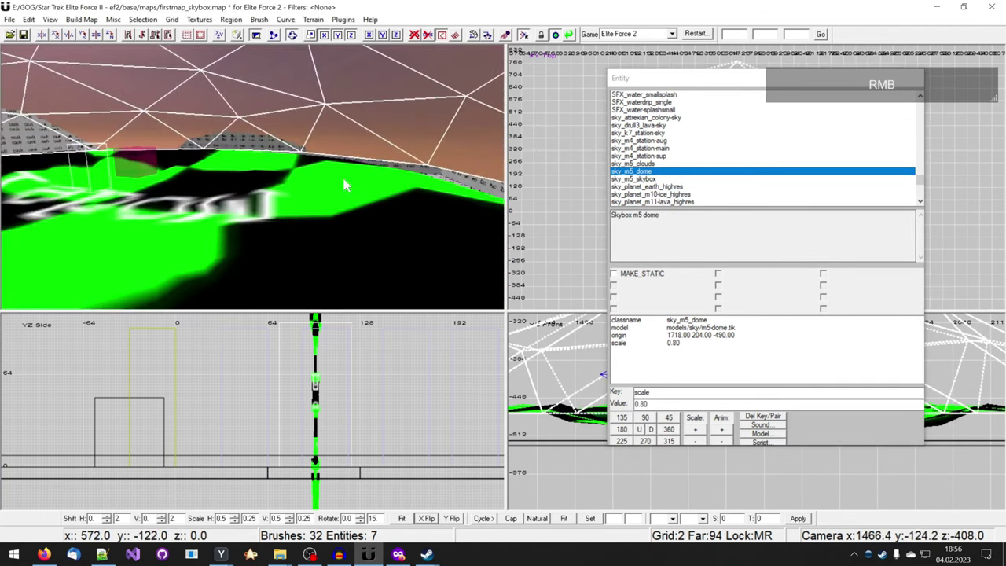
{"action": "left_click", "coordinate": [696, 441]}
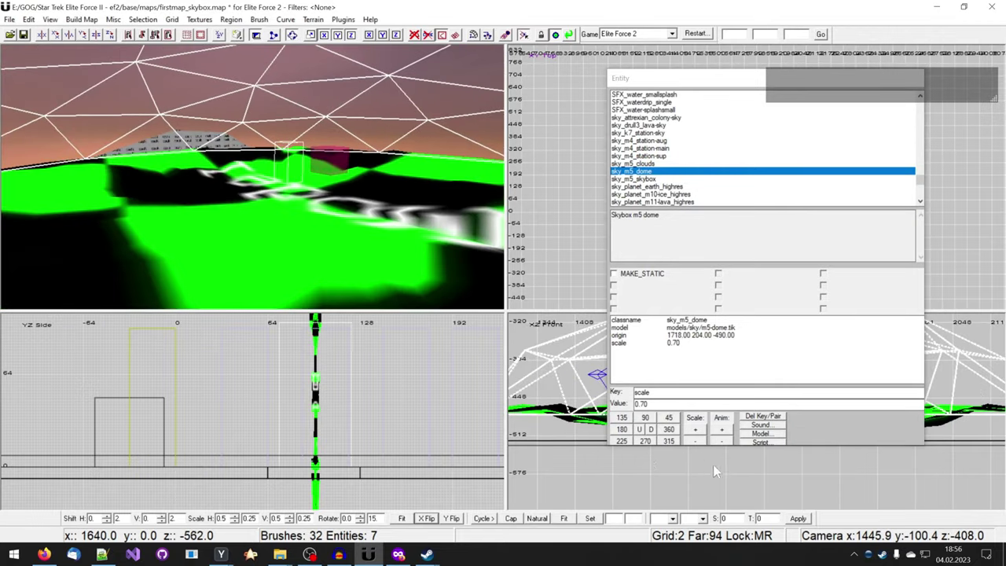
{"action": "left_click", "coordinate": [699, 442]}
{"action": "right_click_drag", "start_coordinate": [379, 221], "coordinate": [378, 215]}
{"action": "key", "text": "n"}
Step: Select the terrain together with the dome and move both to the middle of the caulk box
{"action": "right_click_drag", "start_coordinate": [872, 157], "coordinate": [872, 170]}
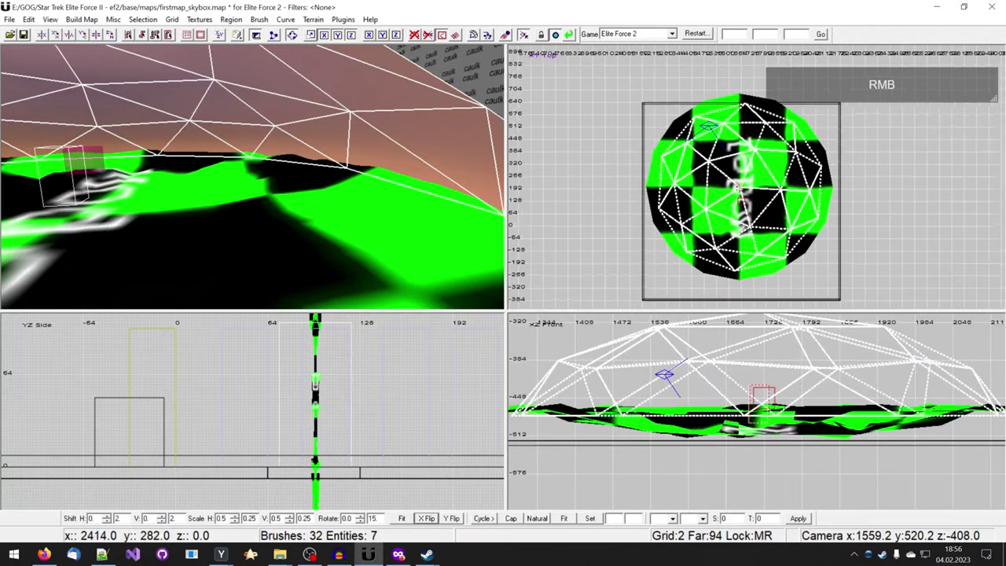
{"action": "left_click", "coordinate": [739, 283], "text": "shift"}
{"action": "mouse_move", "coordinate": [795, 213]}
{"action": "left_mouse_down"}
{"action": "mouse_move", "coordinate": [802, 230]}
{"action": "mouse_move", "coordinate": [789, 227]}
{"action": "mouse_move", "coordinate": [798, 230]}
{"action": "left_mouse_up"}
{"action": "right_click_drag", "start_coordinate": [491, 203], "coordinate": [472, 206]}
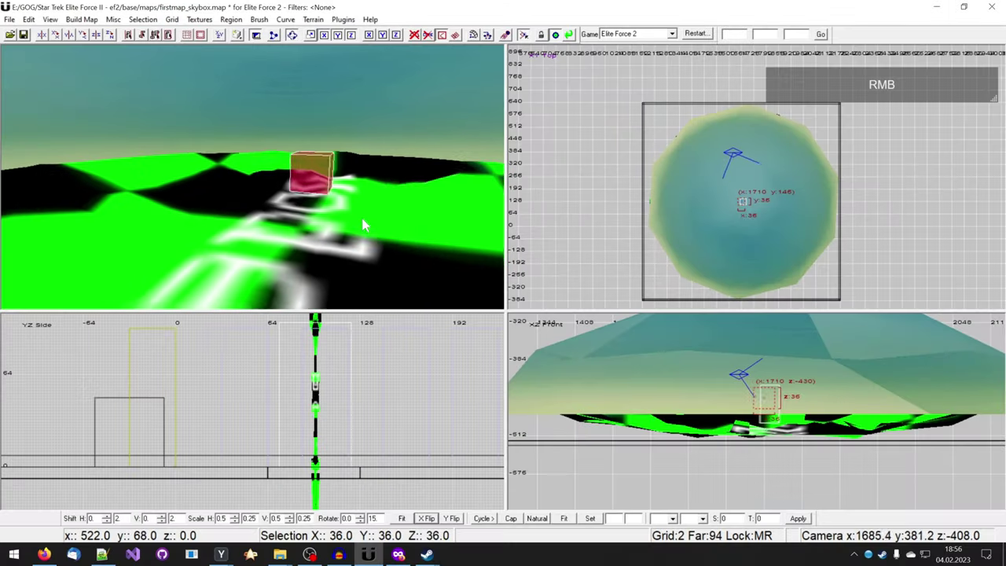
Step: Duplicate the sky_m5_dome entity and change the copy to sky_m5_clouds
{"action": "left_click", "coordinate": [821, 182], "text": "shift"}
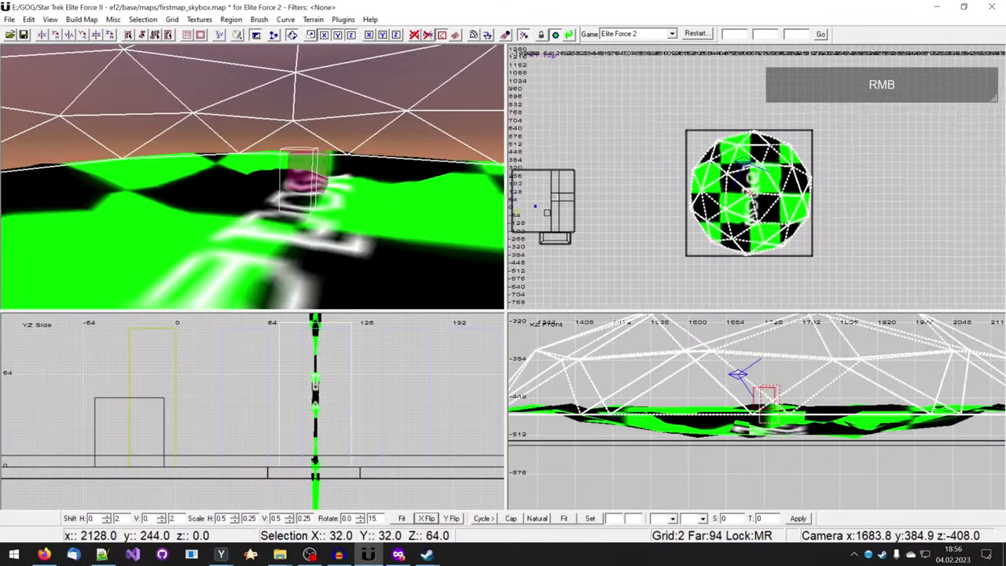
{"action": "scroll", "coordinate": [821, 182], "scroll_direction": "up", "scroll_amount": 3}
{"action": "key", "text": "space"}
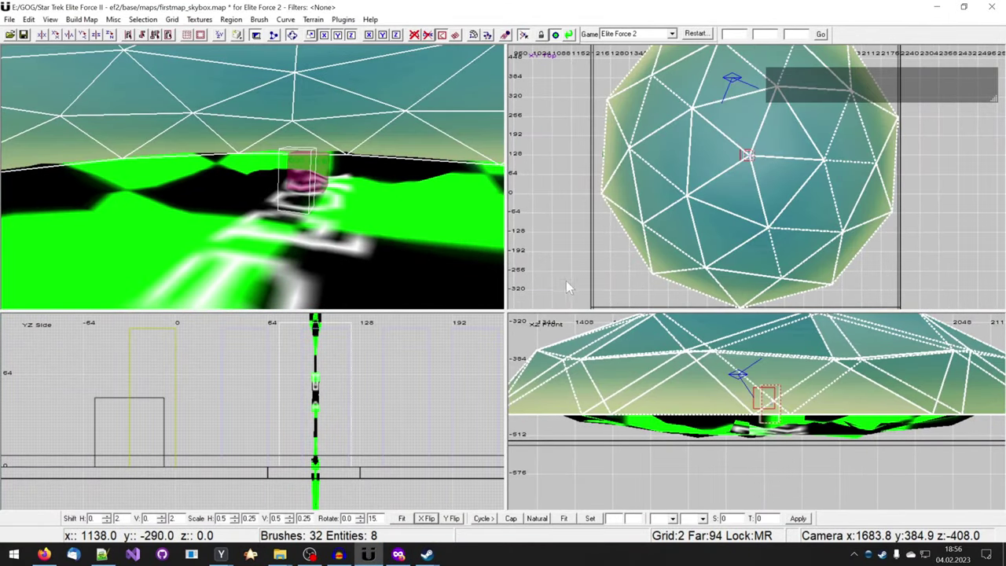
{"action": "key", "text": "n"}
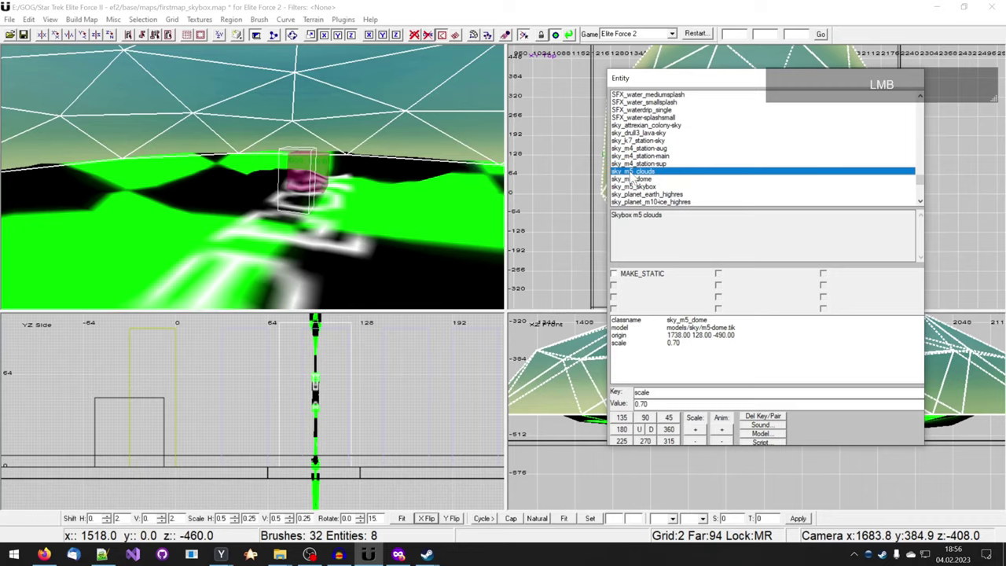
{"action": "double_click", "coordinate": [630, 171]}
Step: Nudge the clouds entity into position within the skybox
{"action": "right_click_drag", "start_coordinate": [358, 157], "coordinate": [361, 166]}
{"action": "key", "text": "n"}
{"action": "left_click_drag", "start_coordinate": [684, 392], "coordinate": [680, 395]}
{"action": "left_click_drag", "start_coordinate": [701, 185], "coordinate": [705, 188]}
Step: Save the map and run the Quick Compile (BSP and VIS)
{"action": "right_click_drag", "start_coordinate": [705, 202], "coordinate": [693, 260]}
{"action": "left_click", "coordinate": [81, 19]}
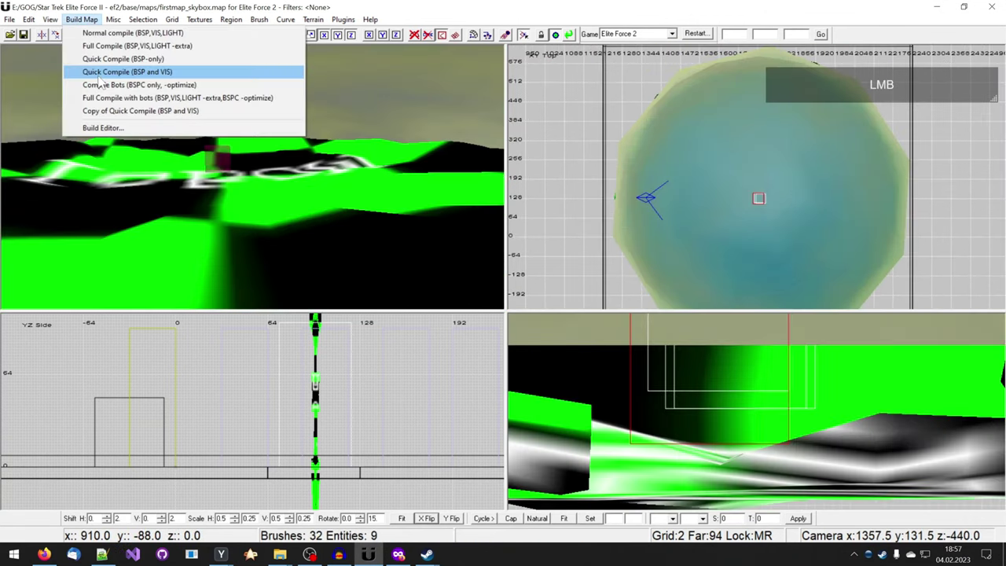
{"action": "left_click", "coordinate": [97, 71]}
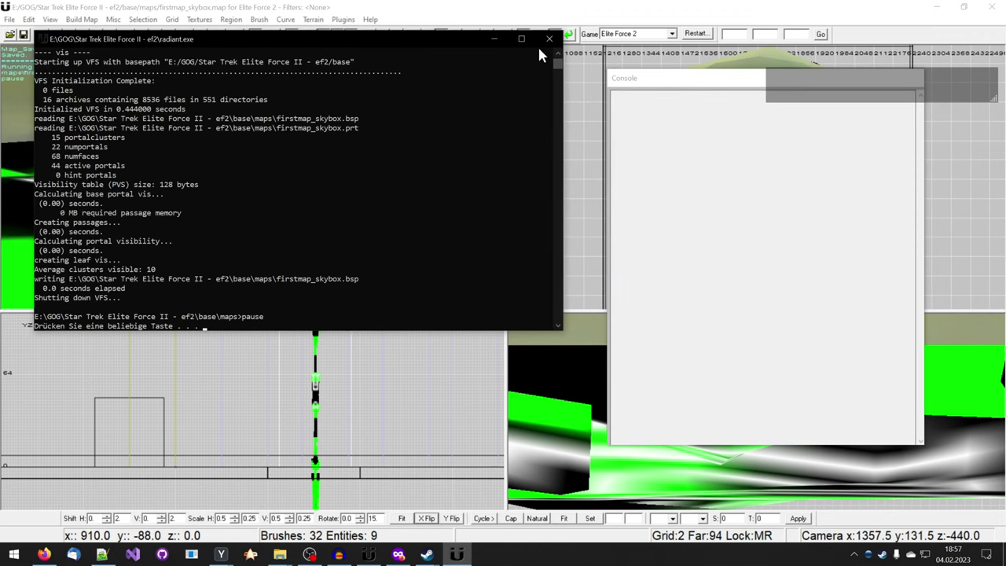
Step: Close the compile window and inspect the sky and brick walls through the room window in the game
{"action": "left_click", "coordinate": [549, 39]}
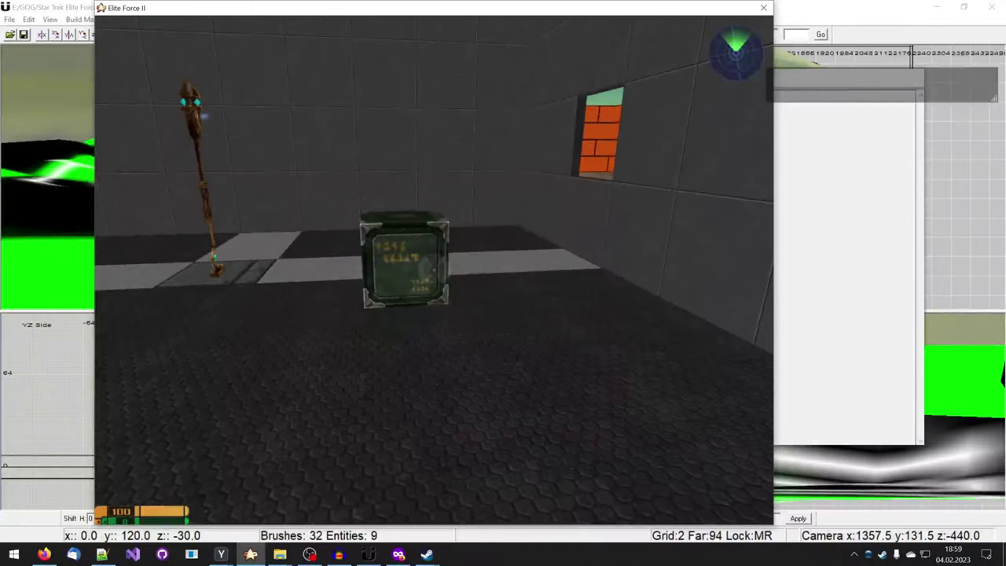
{"action": "key", "text": "Up"}
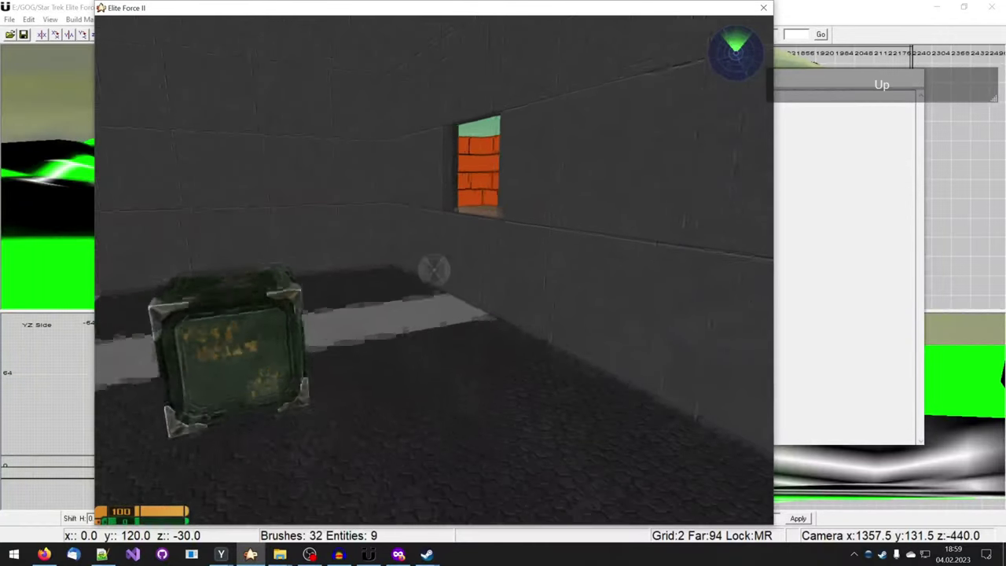
{"action": "key", "text": "Left"}
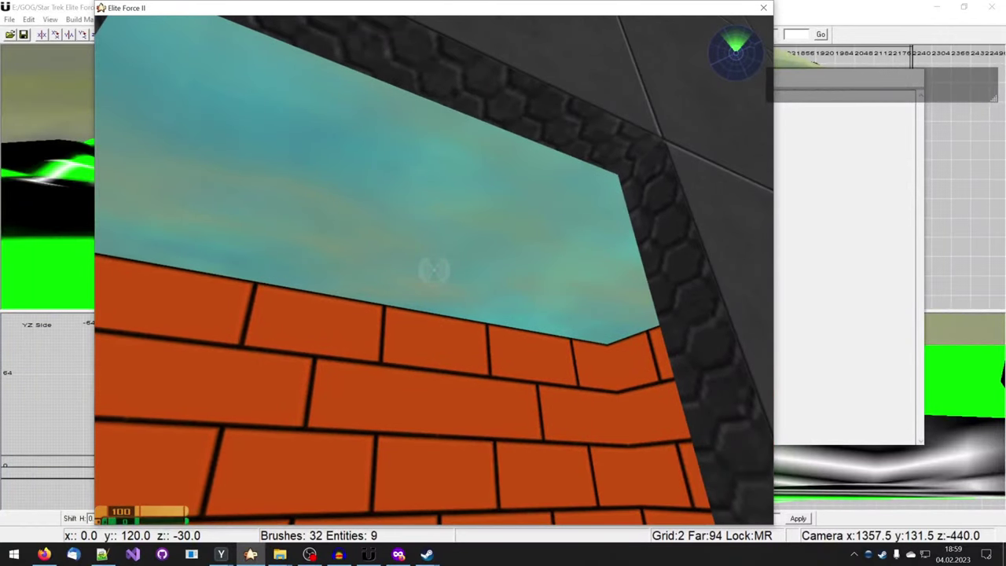
{"action": "key", "text": "Up"}
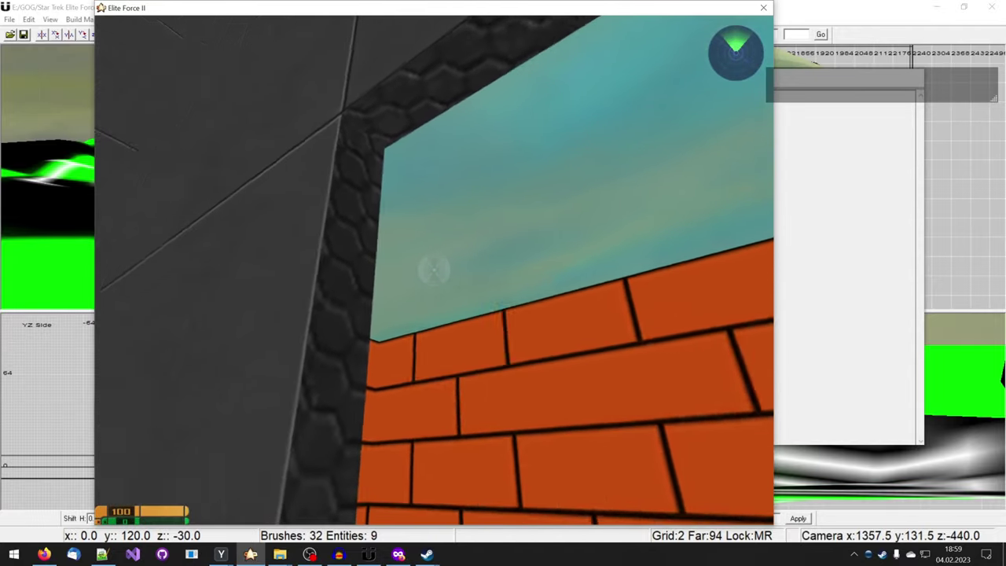
{"action": "key", "text": "Right"}
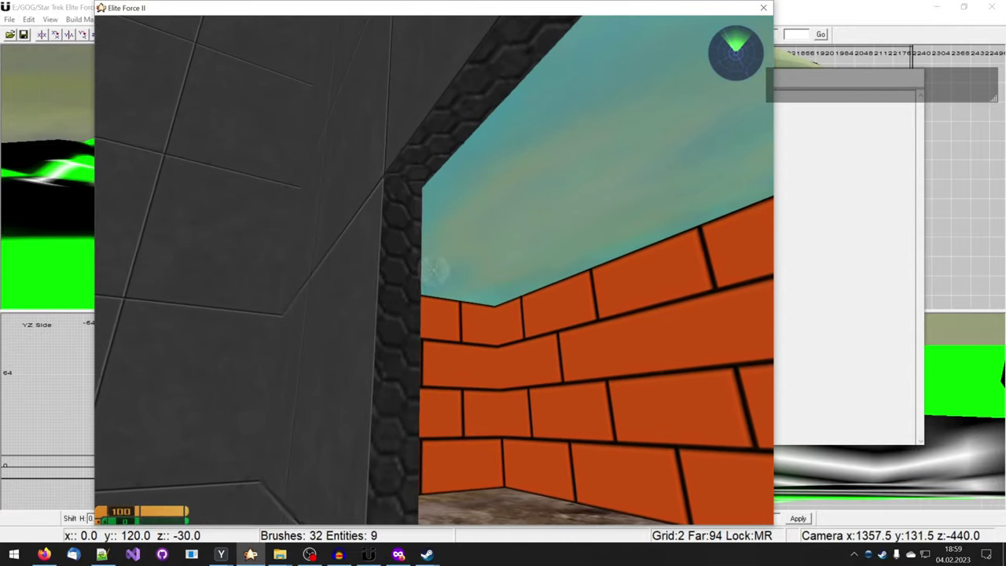
{"action": "key", "text": "Down"}
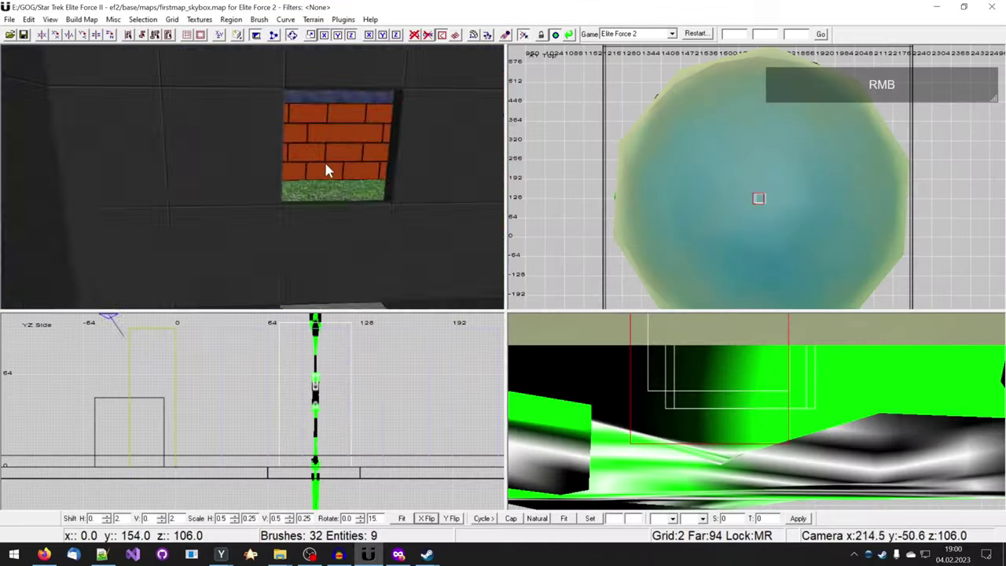
Step: Hide the room wall beside the window and remove the brick walls inside the alcove
{"action": "right_click_drag", "start_coordinate": [326, 162], "coordinate": [201, 221]}
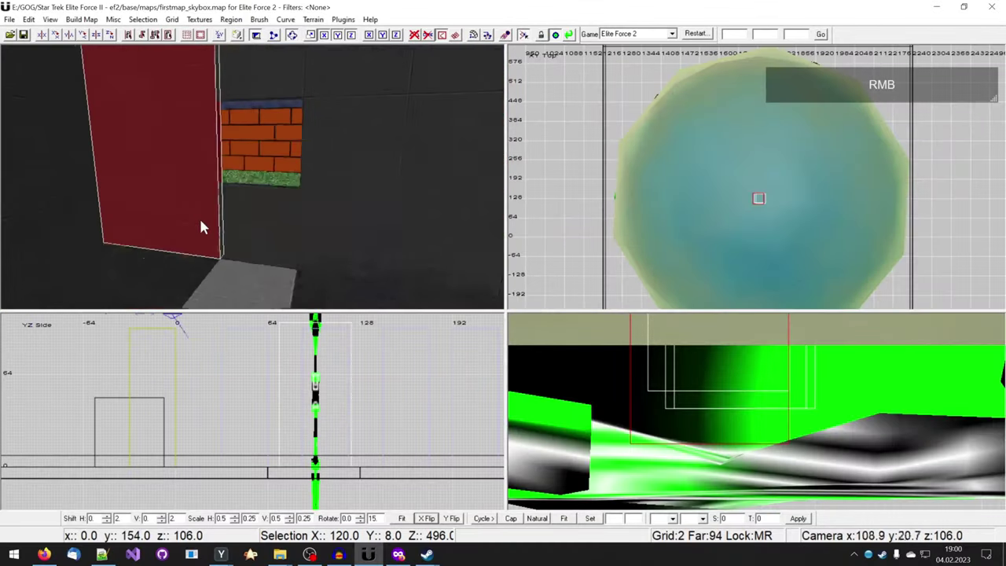
{"action": "left_click", "coordinate": [220, 175], "text": "shift"}
{"action": "key", "text": "h"}
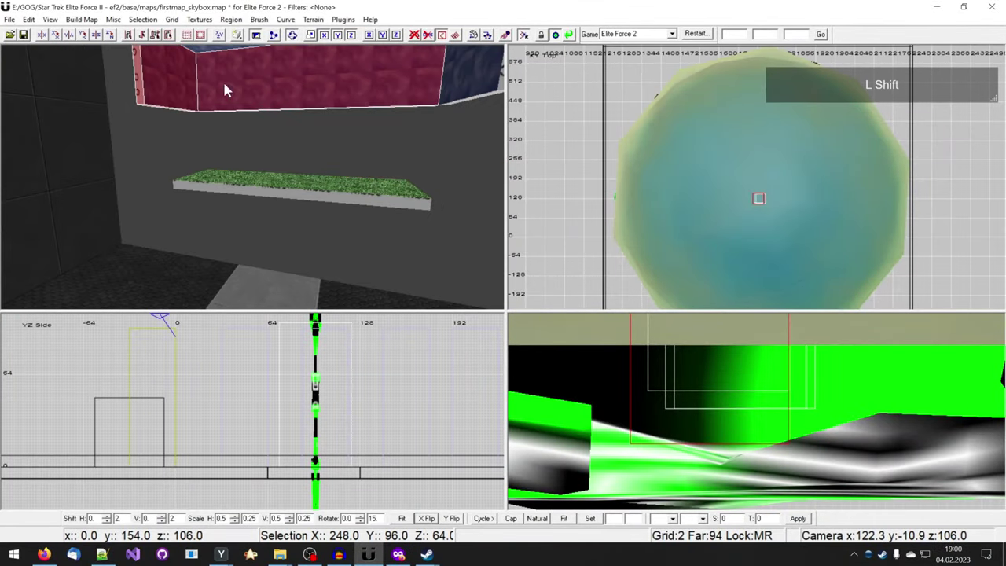
Step: Select the alcove's sky wall brushes and extend their lower edge down to the top of the grass floor
{"action": "left_click", "coordinate": [471, 79], "text": "shift"}
{"action": "scroll", "coordinate": [711, 401], "scroll_direction": "down", "scroll_amount": 14}
{"action": "mouse_move", "coordinate": [711, 400]}
{"action": "right_mouse_down"}
{"action": "mouse_move", "coordinate": [601, 389]}
{"action": "mouse_move", "coordinate": [561, 403]}
{"action": "right_mouse_up"}
{"action": "scroll", "coordinate": [262, 420], "scroll_direction": "down", "scroll_amount": 7}
{"action": "right_click_drag", "start_coordinate": [262, 420], "coordinate": [365, 428]}
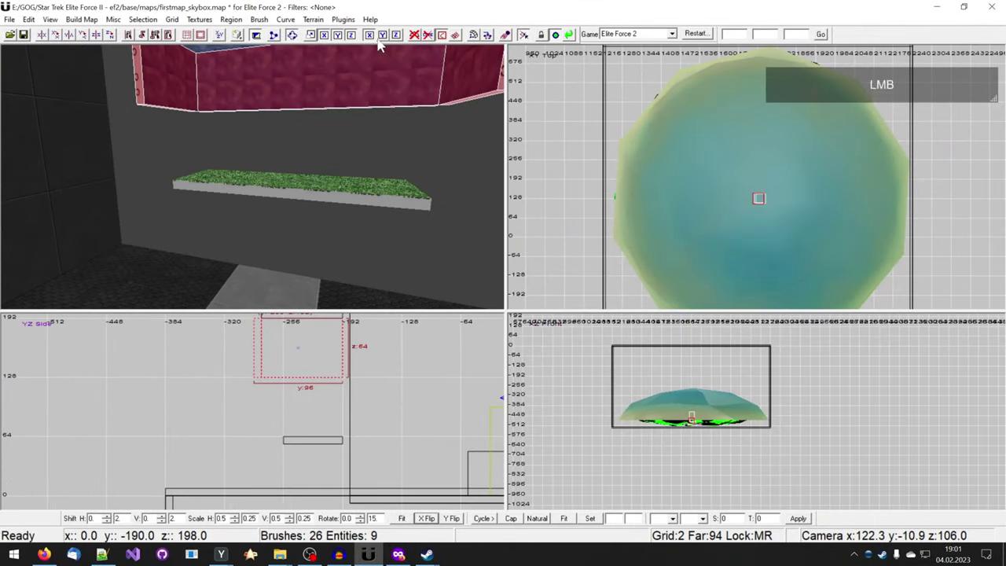
{"action": "left_click_drag", "start_coordinate": [281, 445], "coordinate": [283, 457]}
{"action": "right_click_drag", "start_coordinate": [353, 212], "coordinate": [350, 201]}
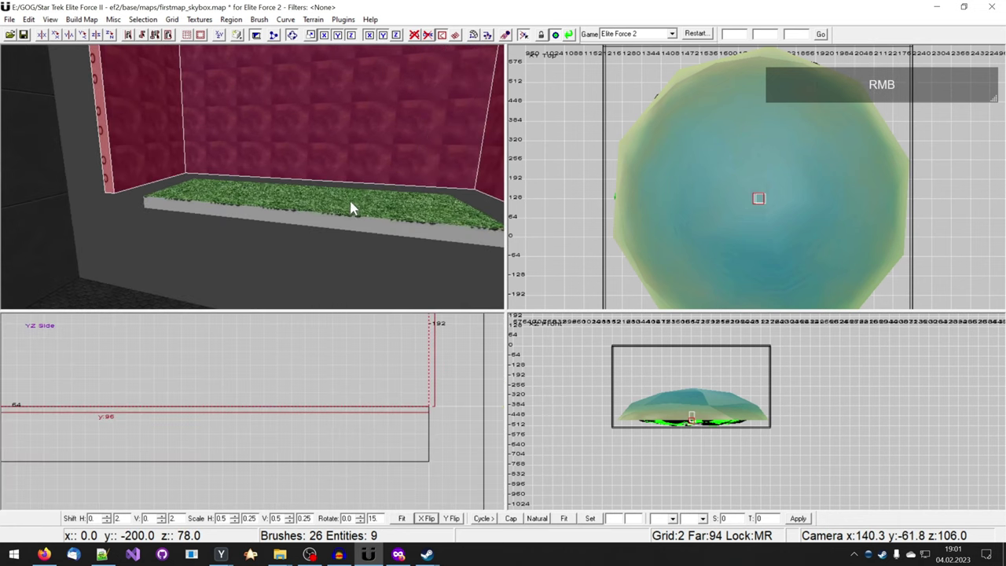
Step: Enlarge the grass floor brush to 240 by 88 units so it fills the alcove between the sky walls
{"action": "scroll", "coordinate": [758, 196], "scroll_direction": "up", "scroll_amount": 3}
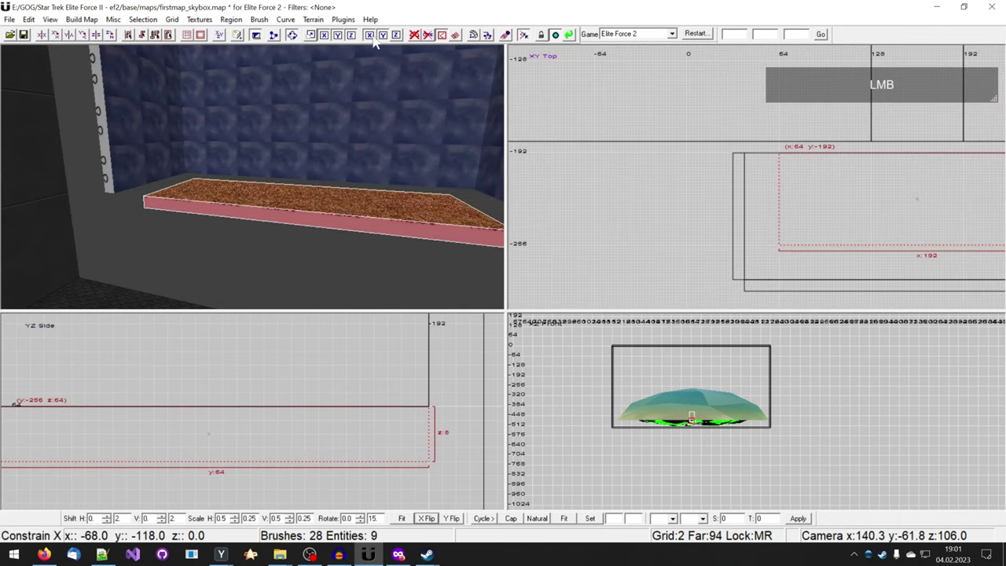
{"action": "mouse_move", "coordinate": [703, 182]}
{"action": "left_mouse_down"}
{"action": "mouse_move", "coordinate": [688, 179]}
{"action": "mouse_move", "coordinate": [814, 278]}
{"action": "left_mouse_up"}
{"action": "left_click_drag", "start_coordinate": [942, 163], "coordinate": [976, 164]}
Step: Save the map and compile it again
{"action": "right_click_drag", "start_coordinate": [353, 140], "coordinate": [278, 166]}
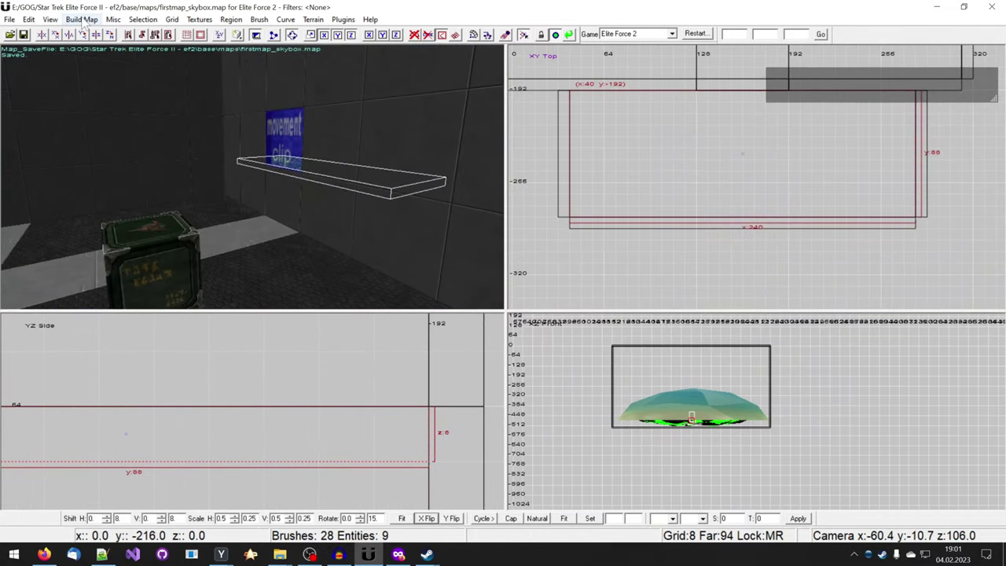
{"action": "left_click", "coordinate": [86, 19]}
{"action": "left_click", "coordinate": [134, 70]}
Step: Examine the sky and terrain through the room window in the game from several distances and angles
{"action": "key", "text": "Up"}
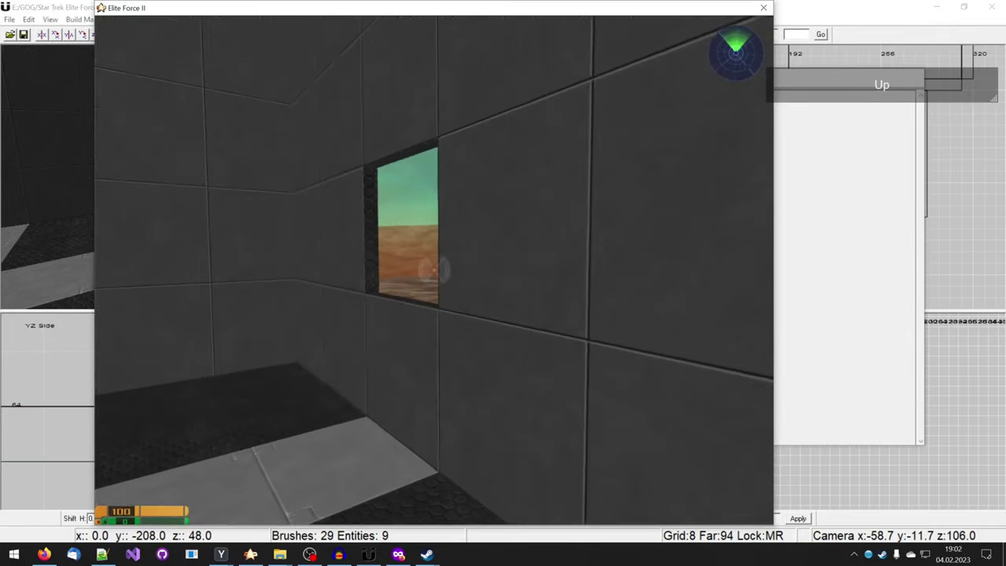
{"action": "key", "text": "Left"}
{"action": "key", "text": "Up"}
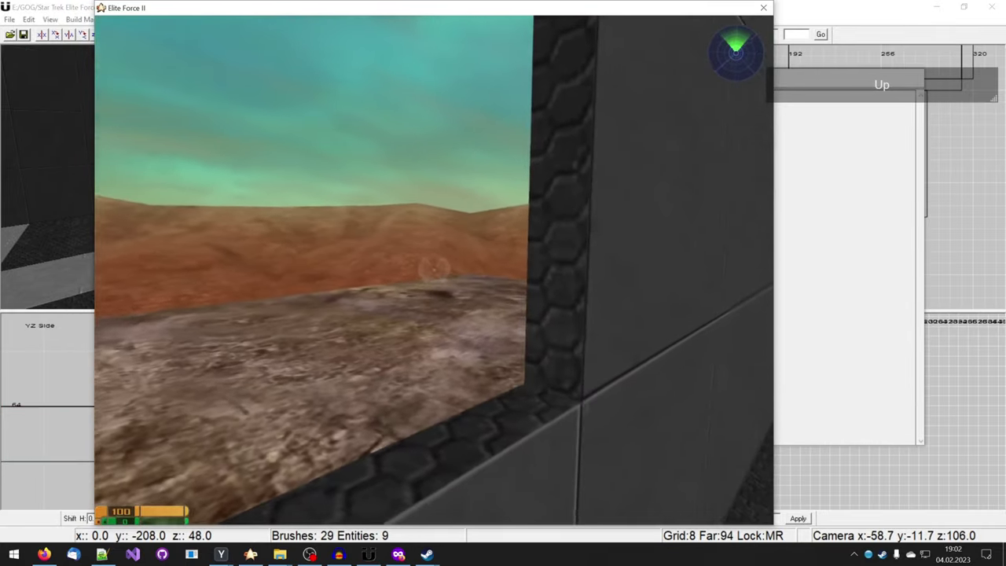
{"action": "key", "text": "Left"}
{"action": "key", "text": "Up"}
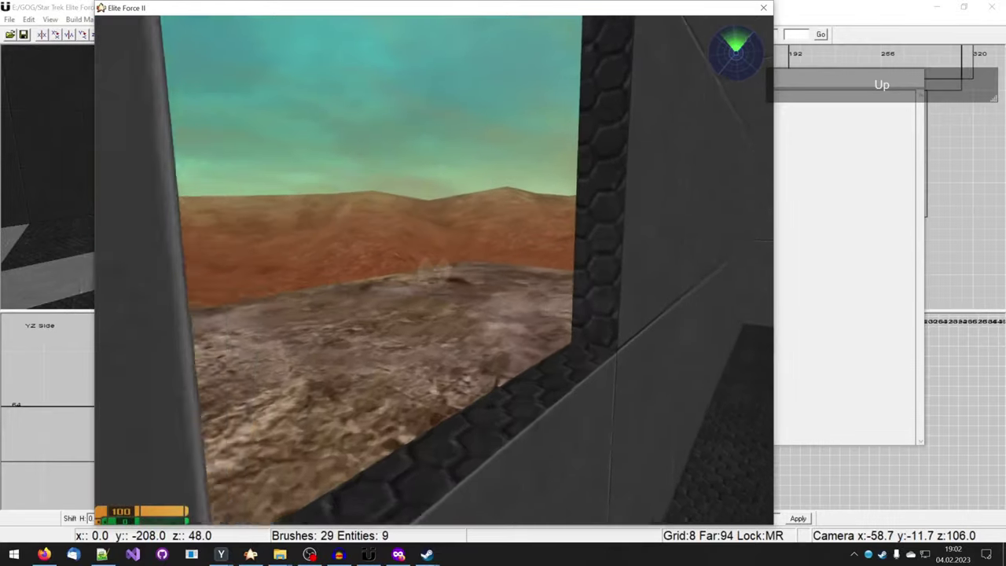
{"action": "key", "text": "Right"}
{"action": "key", "text": "Up"}
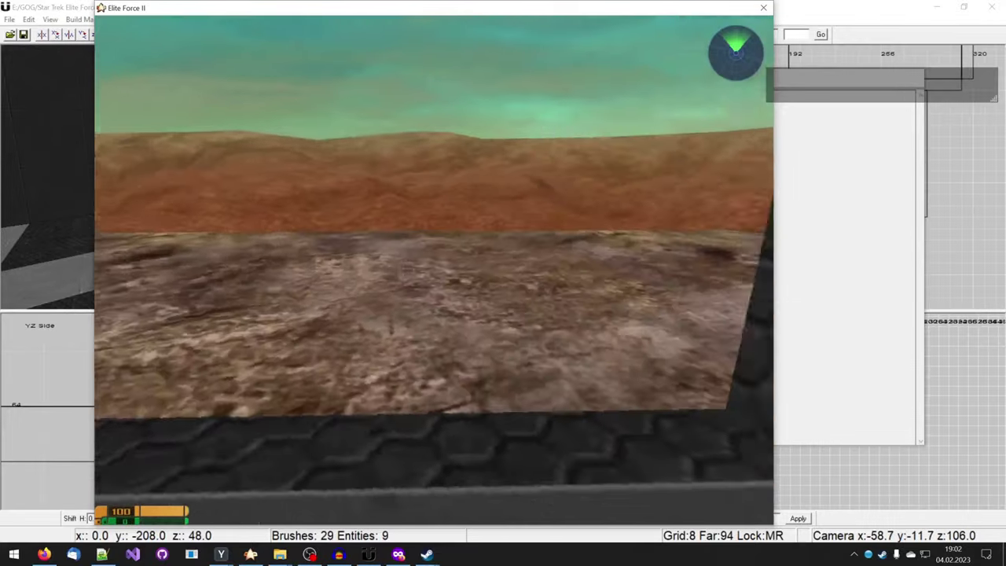
{"action": "key", "text": "Left"}
{"action": "key", "text": "Up"}
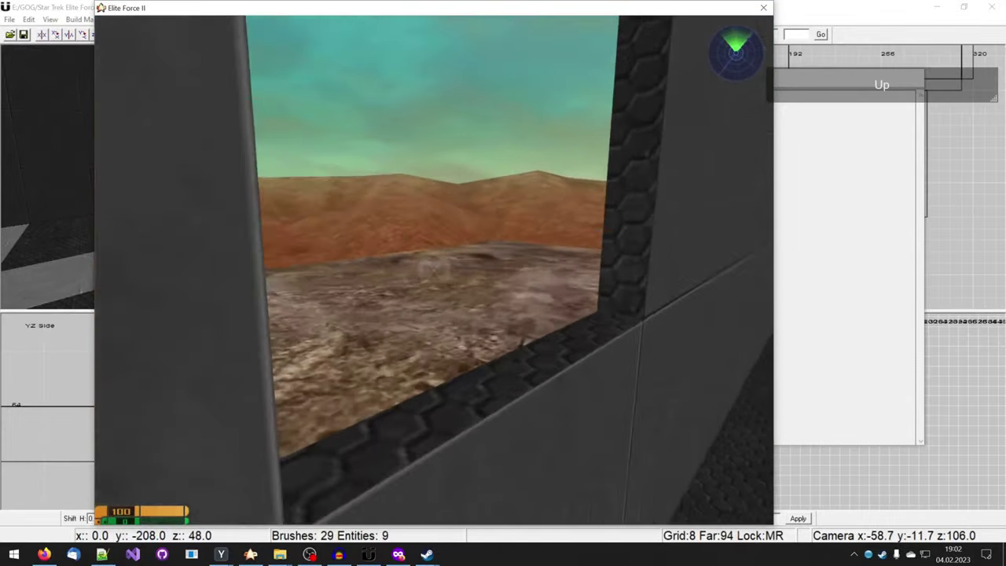
{"action": "key", "text": "Right"}
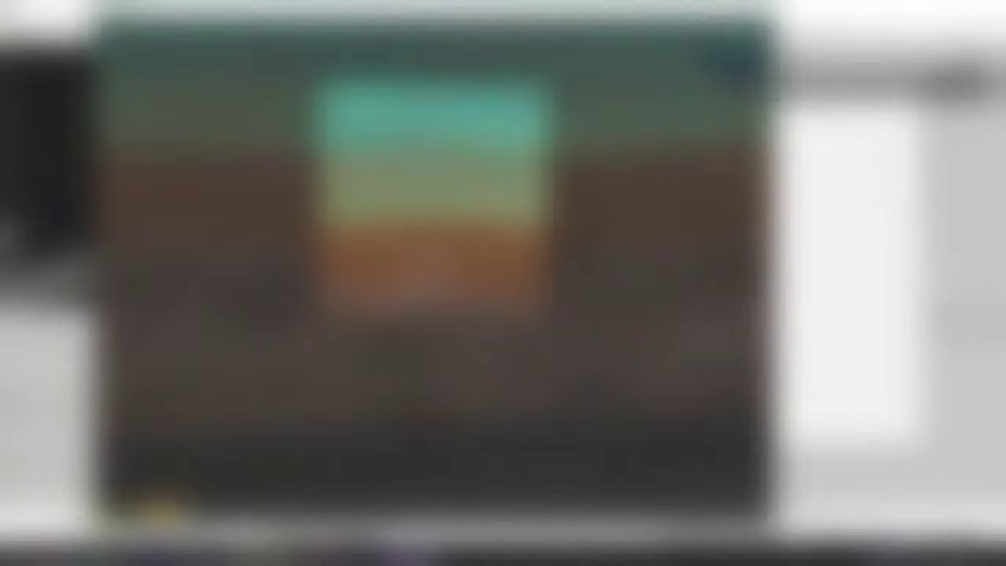
{"action": "key", "text": "Left"}
{"action": "key", "text": "Down"}
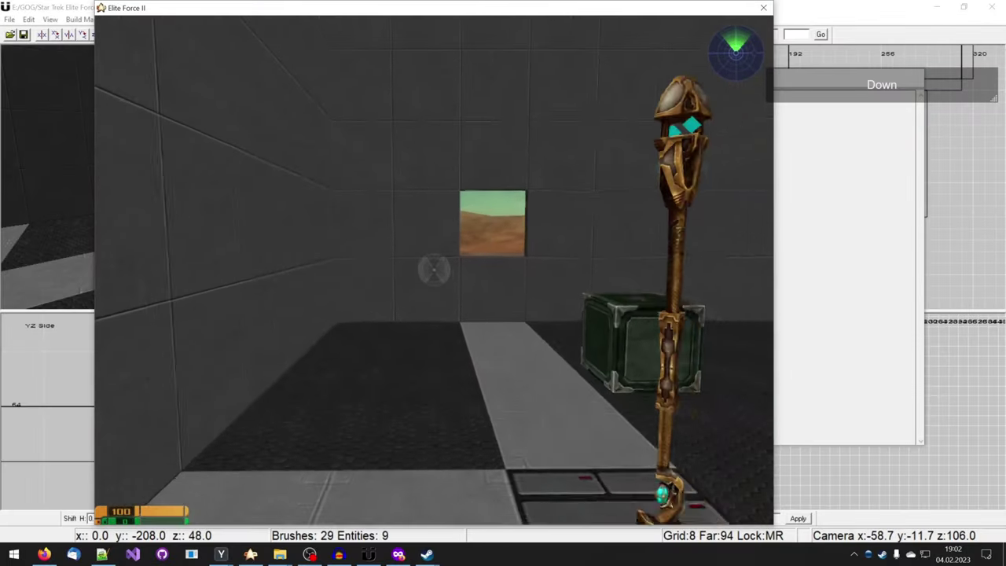
{"action": "key", "text": "Up"}
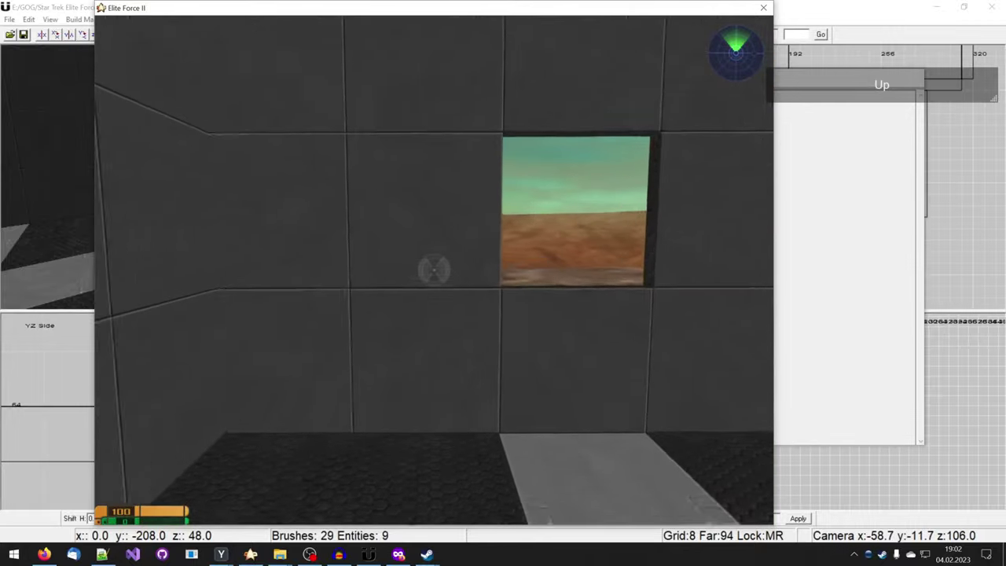
{"action": "key", "text": "Down"}
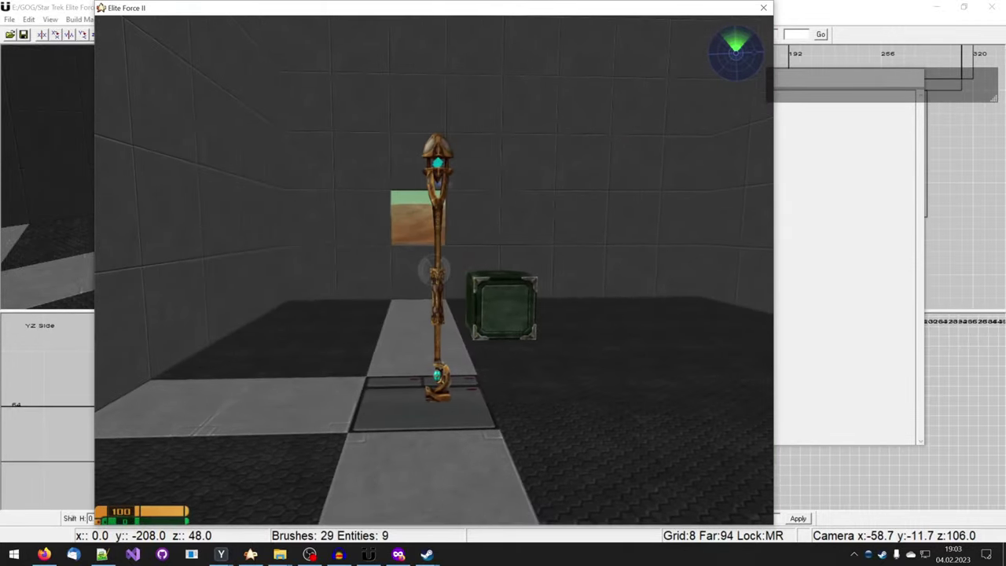
{"action": "key", "text": "Up"}
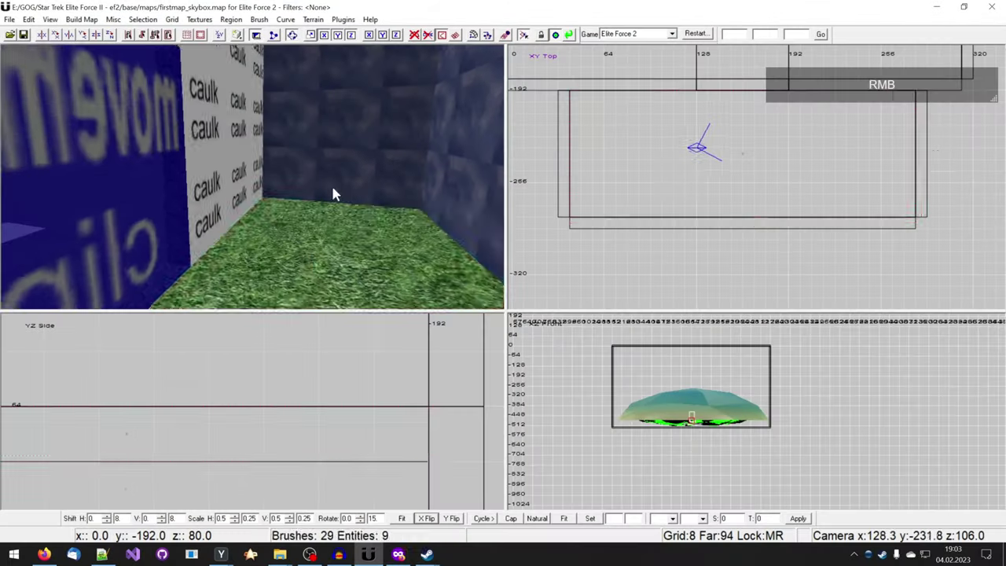
Step: Lower the alcove's grass floor brush so its top lies at z 8
{"action": "scroll", "coordinate": [332, 193], "scroll_direction": "down", "scroll_amount": 1}
{"action": "scroll", "coordinate": [332, 194], "scroll_direction": "up", "scroll_amount": 1}
{"action": "left_click_drag", "start_coordinate": [767, 336], "coordinate": [769, 439]}
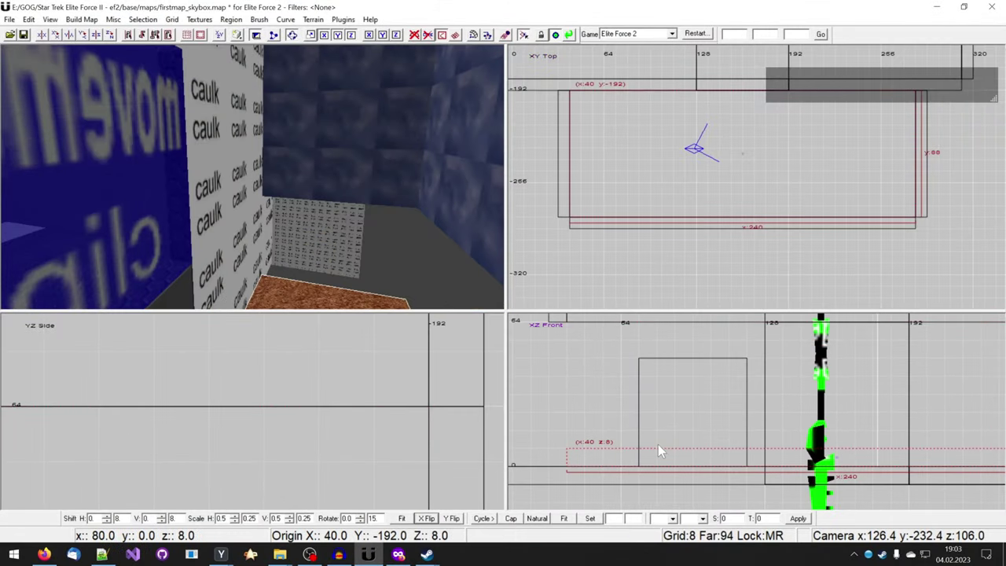
{"action": "key", "text": "Escape"}
Step: Extend the alcove's sky walls downward until they meet the lowered floor at z 8
{"action": "scroll", "coordinate": [312, 170], "scroll_direction": "down", "scroll_amount": 1}
{"action": "left_click", "coordinate": [312, 170], "text": "shift"}
{"action": "right_click_drag", "start_coordinate": [311, 171], "coordinate": [296, 181]}
{"action": "left_click", "coordinate": [296, 181], "text": "shift"}
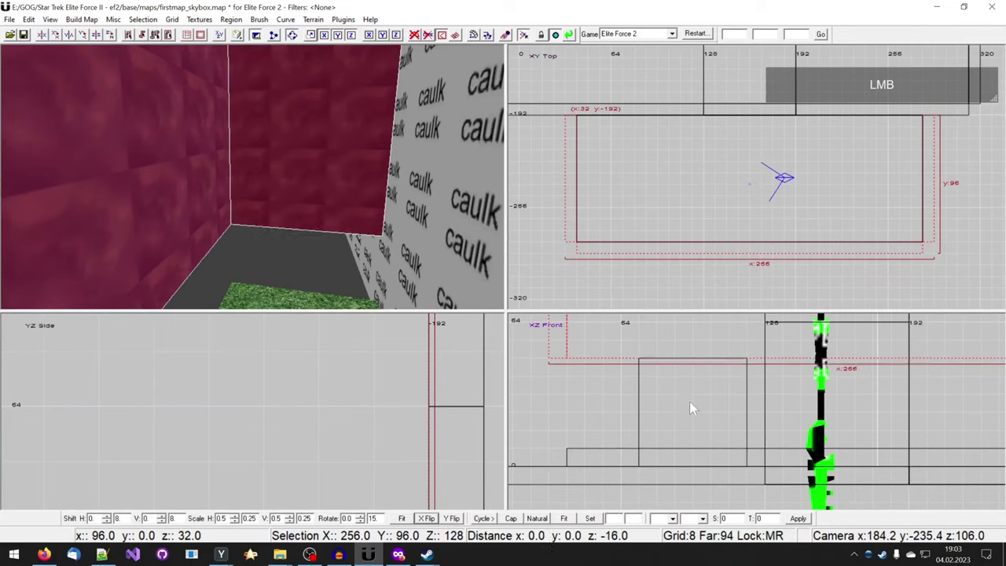
{"action": "left_click_drag", "start_coordinate": [689, 402], "coordinate": [690, 490]}
{"action": "right_click_drag", "start_coordinate": [302, 216], "coordinate": [335, 225]}
{"action": "key", "text": "Escape"}
Step: Apply the skyportal texture to the top face of the alcove floor and save the map
{"action": "left_click", "coordinate": [311, 270], "text": "ctrl+shift"}
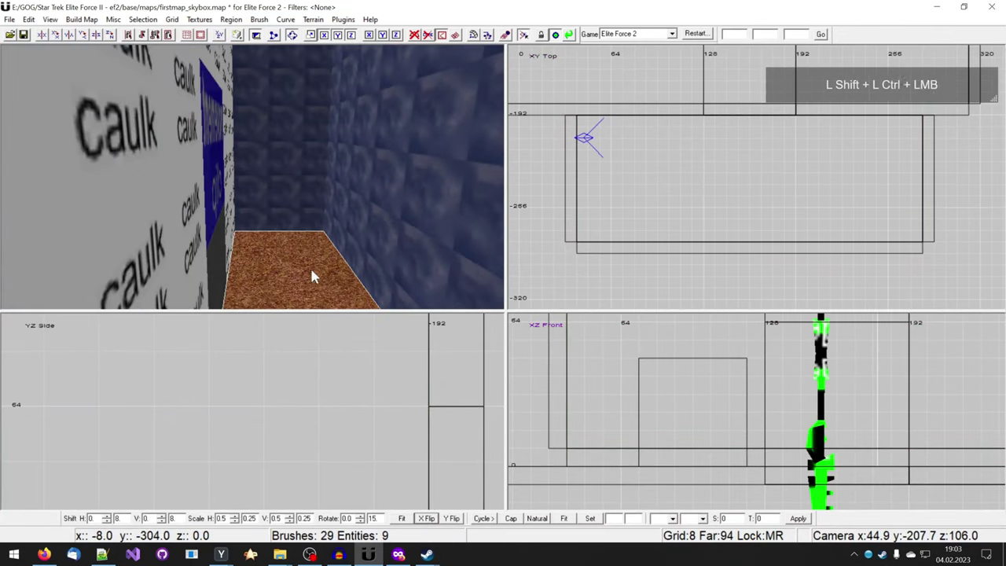
{"action": "key", "text": "t"}
{"action": "double_click", "coordinate": [629, 98]}
{"action": "type", "text": "skyp"}
{"action": "left_click", "coordinate": [635, 151]}
{"action": "right_click_drag", "start_coordinate": [375, 182], "coordinate": [272, 255]}
{"action": "key", "text": "t"}
{"action": "key", "text": "ctrl+s"}
Step: Apply the caulk texture to the wall face below the window inside the alcove and save the map
{"action": "key", "text": "Escape"}
{"action": "left_click", "coordinate": [264, 270], "text": "ctrl+shift"}
{"action": "key", "text": "t"}
{"action": "left_click_drag", "start_coordinate": [652, 88], "coordinate": [627, 92]}
{"action": "left_click_drag", "start_coordinate": [623, 103], "coordinate": [527, 72]}
{"action": "type", "text": "ca"}
{"action": "left_click", "coordinate": [609, 368]}
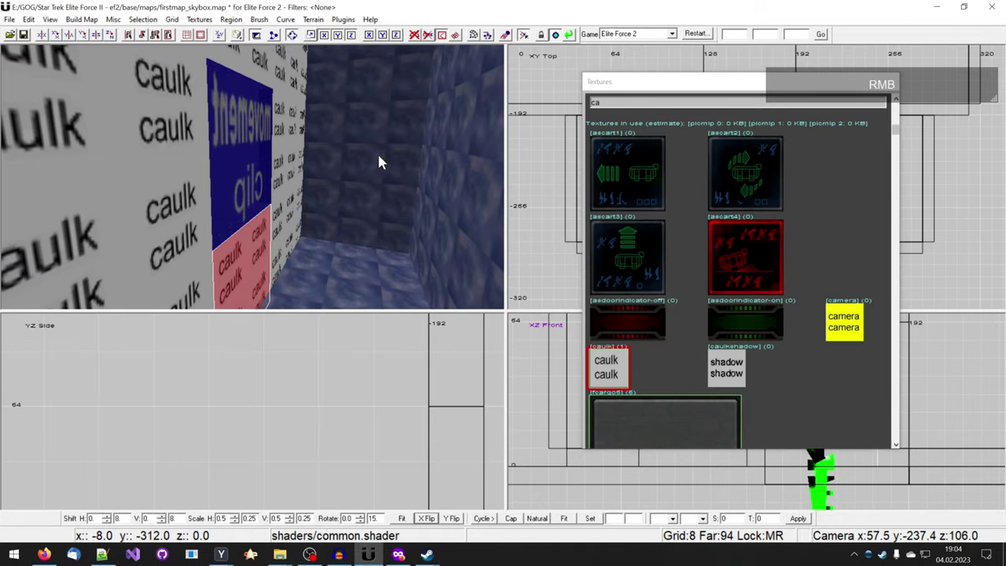
{"action": "key", "text": "t"}
{"action": "key", "text": "Escape"}
{"action": "key", "text": "ctrl+s"}
Step: Add an enviro_sf-academy_plant_fotinia-bush entity near the bare tree in the skybox
{"action": "right_click_drag", "start_coordinate": [377, 205], "coordinate": [365, 198]}
{"action": "right_click_drag", "start_coordinate": [351, 240], "coordinate": [349, 241]}
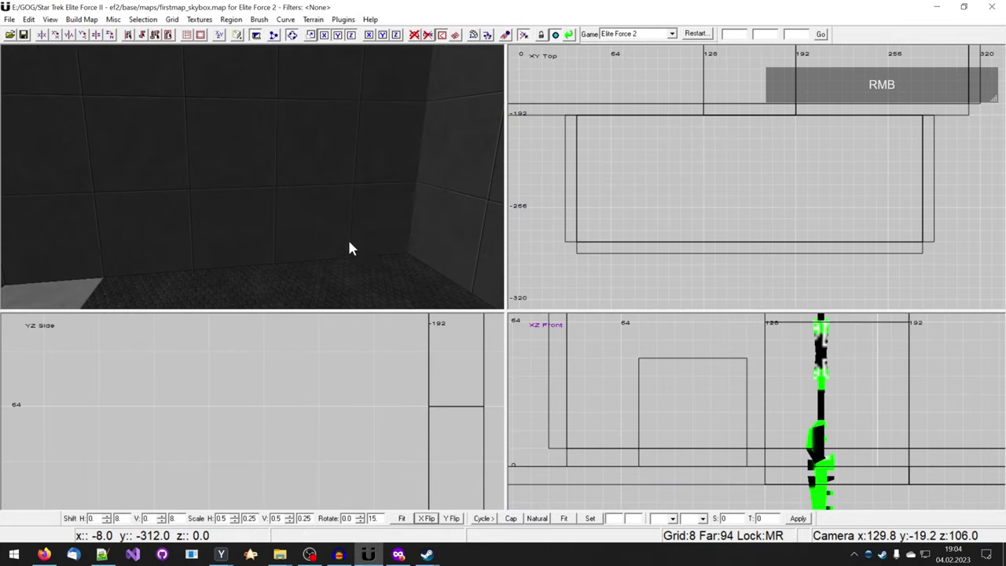
{"action": "right_click_drag", "start_coordinate": [296, 246], "coordinate": [297, 247]}
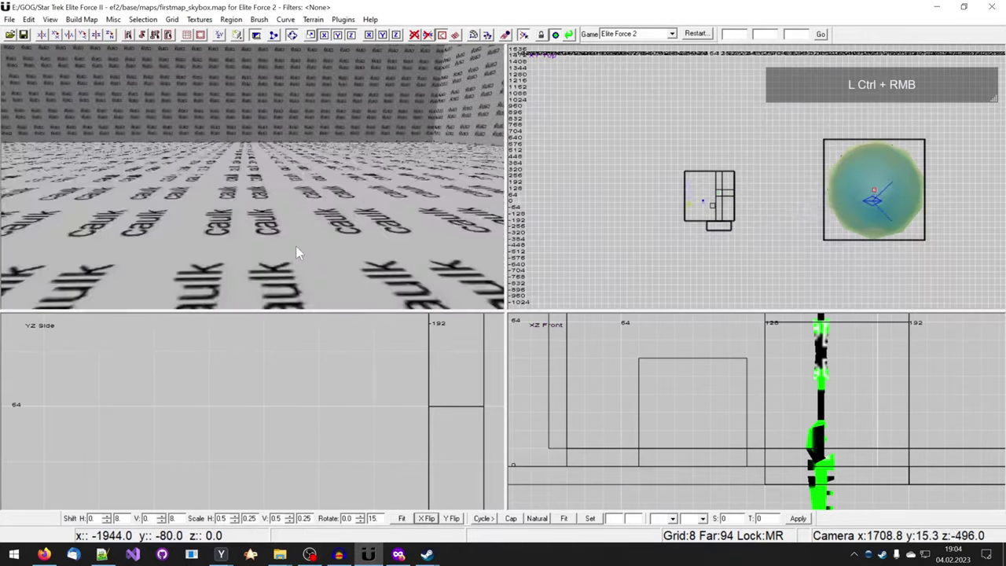
{"action": "right_click_drag", "start_coordinate": [296, 247], "coordinate": [296, 246], "text": "ctrl"}
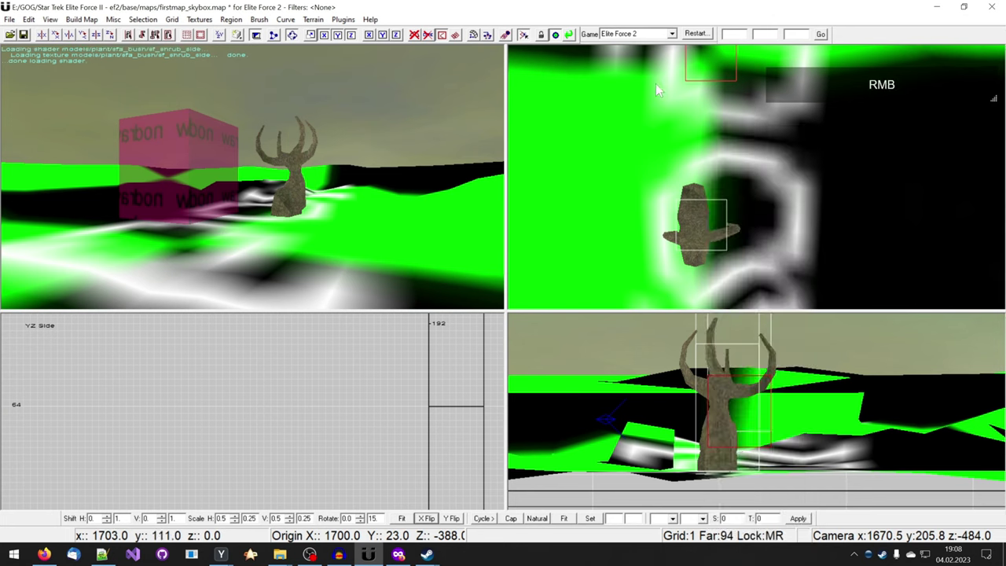
{"action": "right_click", "coordinate": [656, 88]}
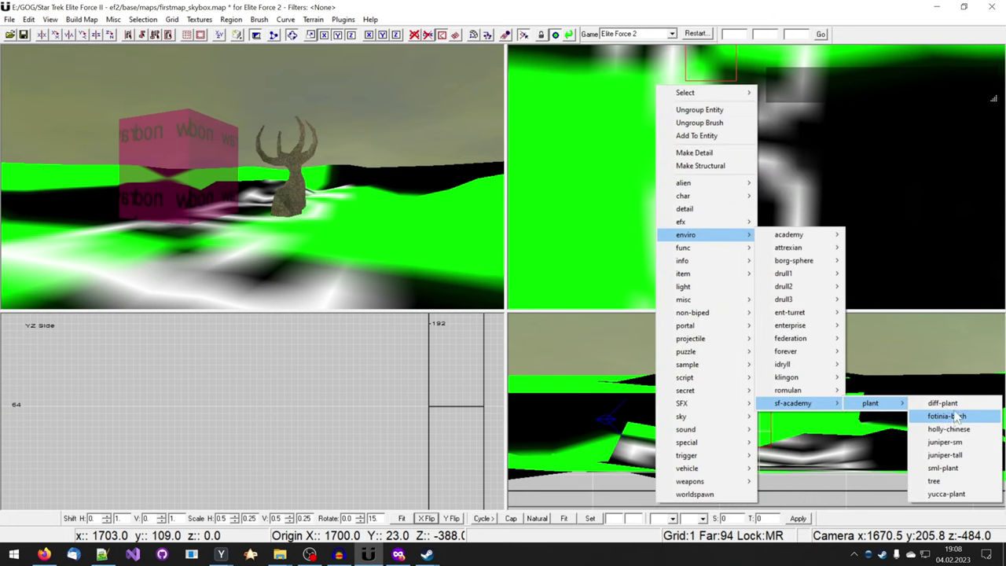
{"action": "left_click", "coordinate": [945, 416]}
Step: Reduce the fotinia bush's scale in its entity properties
{"action": "key", "text": "n"}
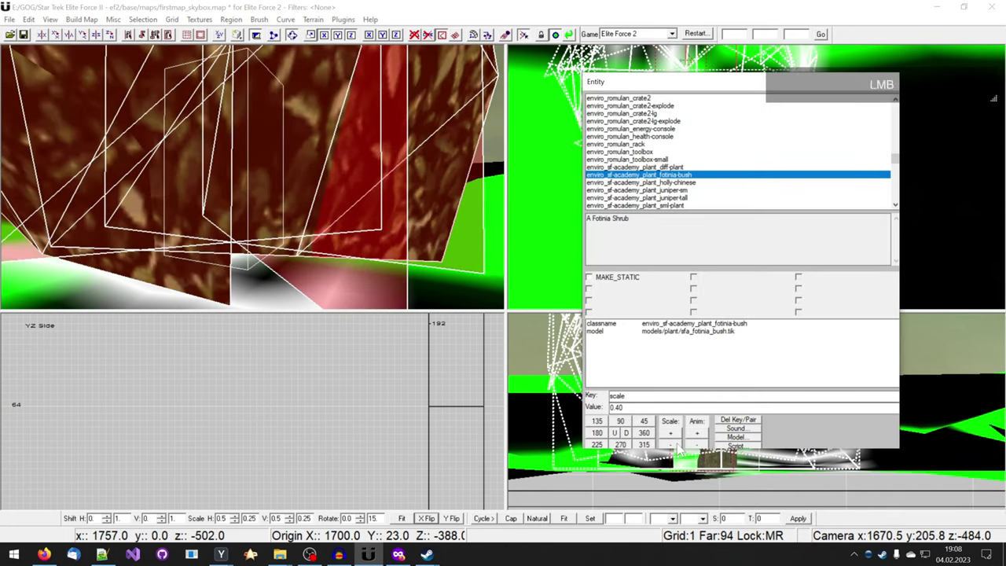
{"action": "left_click", "coordinate": [677, 446]}
{"action": "left_click", "coordinate": [676, 445]}
{"action": "left_click", "coordinate": [677, 446]}
{"action": "right_click_drag", "start_coordinate": [343, 233], "coordinate": [358, 230]}
{"action": "key", "text": "n"}
Step: Move the bush up beside the tree and over the end of one of its upper branches
{"action": "scroll", "coordinate": [762, 275], "scroll_direction": "down", "scroll_amount": 5}
{"action": "left_click_drag", "start_coordinate": [708, 140], "coordinate": [737, 222]}
{"action": "left_click_drag", "start_coordinate": [762, 453], "coordinate": [778, 336]}
{"action": "scroll", "coordinate": [760, 284], "scroll_direction": "up", "scroll_amount": 3}
{"action": "left_click_drag", "start_coordinate": [747, 193], "coordinate": [744, 286]}
{"action": "right_click_drag", "start_coordinate": [383, 190], "coordinate": [382, 187]}
{"action": "scroll", "coordinate": [734, 263], "scroll_direction": "up", "scroll_amount": 3}
Step: Fine-tune the bush's height and horizontal position so it sits on the branch tip
{"action": "right_click_drag", "start_coordinate": [734, 262], "coordinate": [665, 217]}
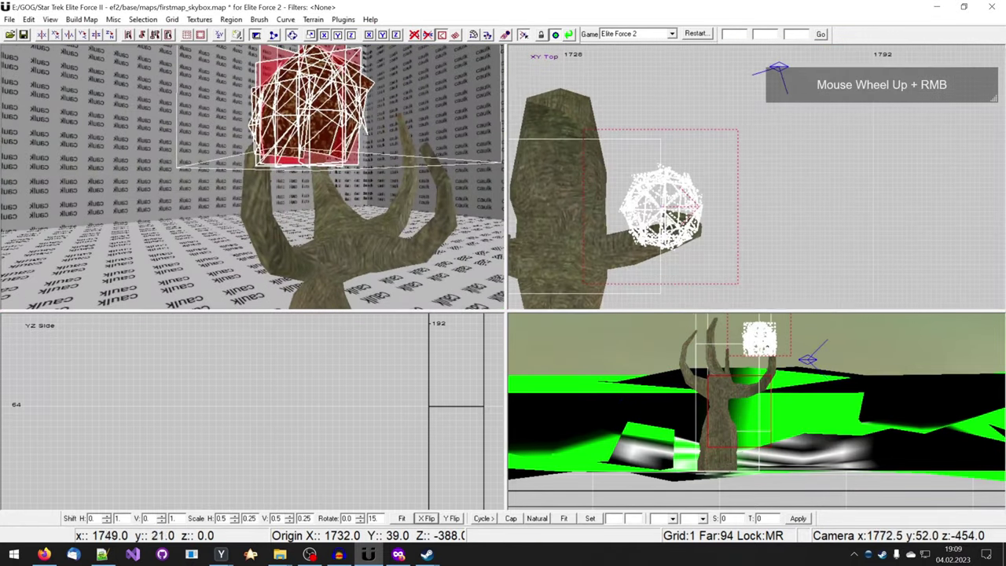
{"action": "scroll", "coordinate": [787, 333], "scroll_direction": "up", "scroll_amount": 7}
{"action": "scroll", "coordinate": [342, 437], "scroll_direction": "down", "scroll_amount": 7}
{"action": "right_click_drag", "start_coordinate": [343, 437], "coordinate": [157, 345]}
{"action": "scroll", "coordinate": [149, 342], "scroll_direction": "up", "scroll_amount": 7}
{"action": "left_click_drag", "start_coordinate": [280, 473], "coordinate": [290, 417]}
{"action": "left_click_drag", "start_coordinate": [667, 192], "coordinate": [676, 202]}
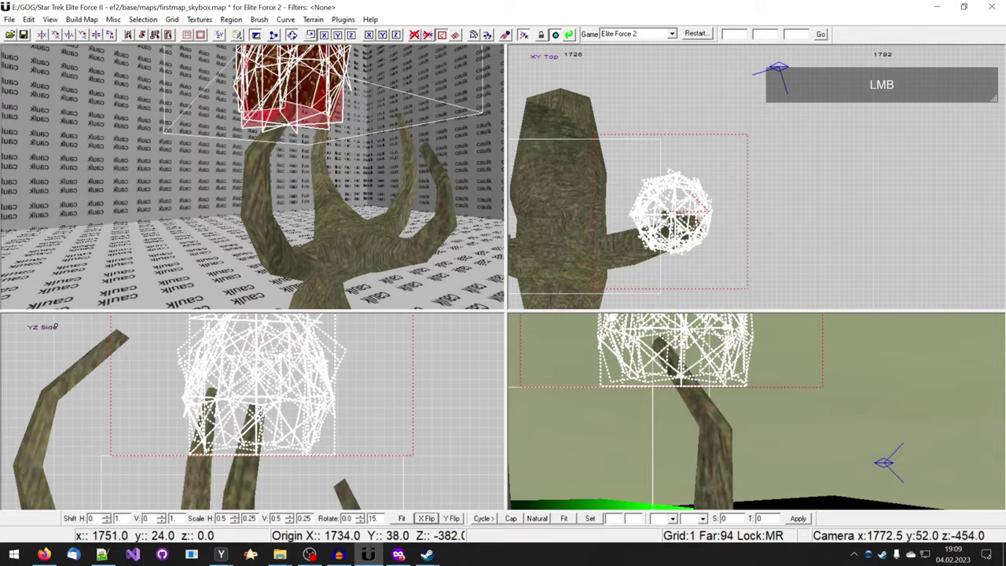
{"action": "left_click_drag", "start_coordinate": [681, 380], "coordinate": [671, 399]}
{"action": "right_click_drag", "start_coordinate": [464, 216], "coordinate": [472, 177]}
{"action": "left_click_drag", "start_coordinate": [673, 376], "coordinate": [673, 395]}
{"action": "left_click_drag", "start_coordinate": [293, 152], "coordinate": [293, 157]}
Step: Duplicate the bush and move the copy onto the tip of the tree's tallest branch
{"action": "right_click_drag", "start_coordinate": [699, 377], "coordinate": [717, 449]}
{"action": "right_click_drag", "start_coordinate": [441, 399], "coordinate": [419, 414]}
{"action": "scroll", "coordinate": [707, 201], "scroll_direction": "down", "scroll_amount": 2}
{"action": "right_click_drag", "start_coordinate": [707, 201], "coordinate": [757, 201]}
{"action": "key", "text": "space"}
{"action": "left_click_drag", "start_coordinate": [756, 201], "coordinate": [738, 228]}
{"action": "right_click_drag", "start_coordinate": [702, 478], "coordinate": [918, 460]}
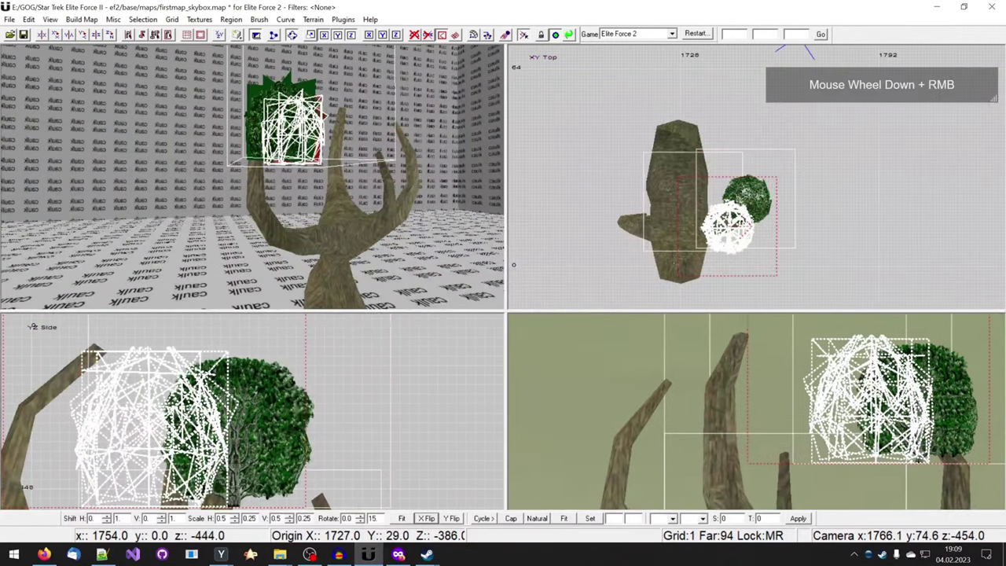
{"action": "left_click_drag", "start_coordinate": [823, 425], "coordinate": [679, 364]}
{"action": "right_click_drag", "start_coordinate": [676, 225], "coordinate": [664, 161]}
{"action": "right_click_drag", "start_coordinate": [440, 157], "coordinate": [399, 158]}
{"action": "scroll", "coordinate": [292, 405], "scroll_direction": "down", "scroll_amount": 2}
{"action": "right_click_drag", "start_coordinate": [293, 404], "coordinate": [418, 430]}
{"action": "scroll", "coordinate": [370, 440], "scroll_direction": "up", "scroll_amount": 2}
{"action": "left_click_drag", "start_coordinate": [359, 447], "coordinate": [284, 438]}
Step: Duplicate the bush again and move the copy down to the tip of the tree's short inner branch
{"action": "right_click_drag", "start_coordinate": [294, 295], "coordinate": [337, 126]}
{"action": "right_click_drag", "start_coordinate": [665, 205], "coordinate": [678, 251]}
{"action": "key", "text": "space"}
{"action": "left_click_drag", "start_coordinate": [678, 250], "coordinate": [647, 220]}
{"action": "left_click_drag", "start_coordinate": [673, 352], "coordinate": [794, 428]}
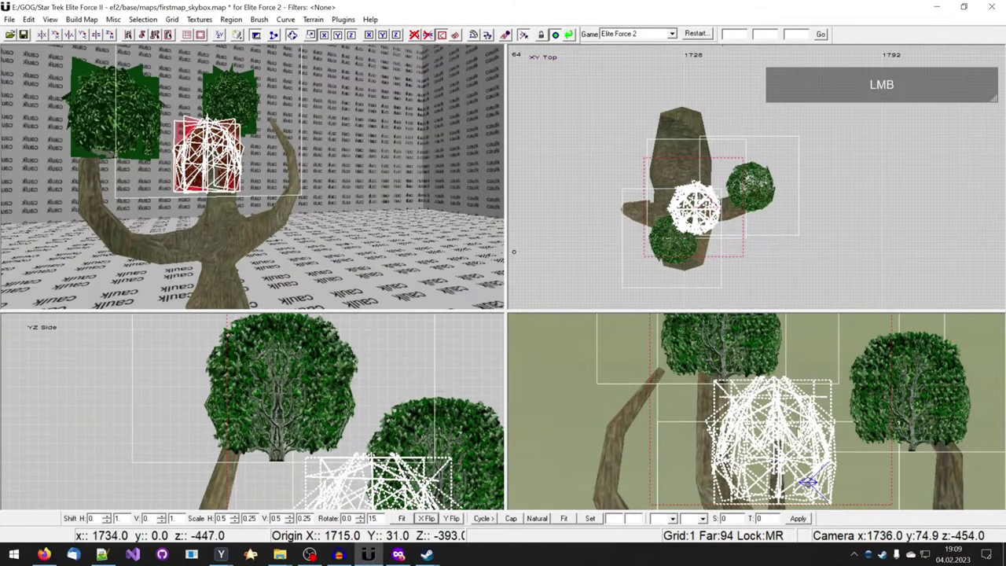
Step: Shift the new bush along its depth so it sits on the inner branch's tip, and deselect it
{"action": "right_click_drag", "start_coordinate": [268, 161], "coordinate": [227, 125]}
{"action": "right_click_drag", "start_coordinate": [752, 205], "coordinate": [711, 261]}
{"action": "right_click_drag", "start_coordinate": [350, 431], "coordinate": [146, 260]}
{"action": "left_click_drag", "start_coordinate": [211, 411], "coordinate": [362, 399]}
{"action": "right_click_drag", "start_coordinate": [313, 148], "coordinate": [353, 171]}
{"action": "key", "text": "Escape"}
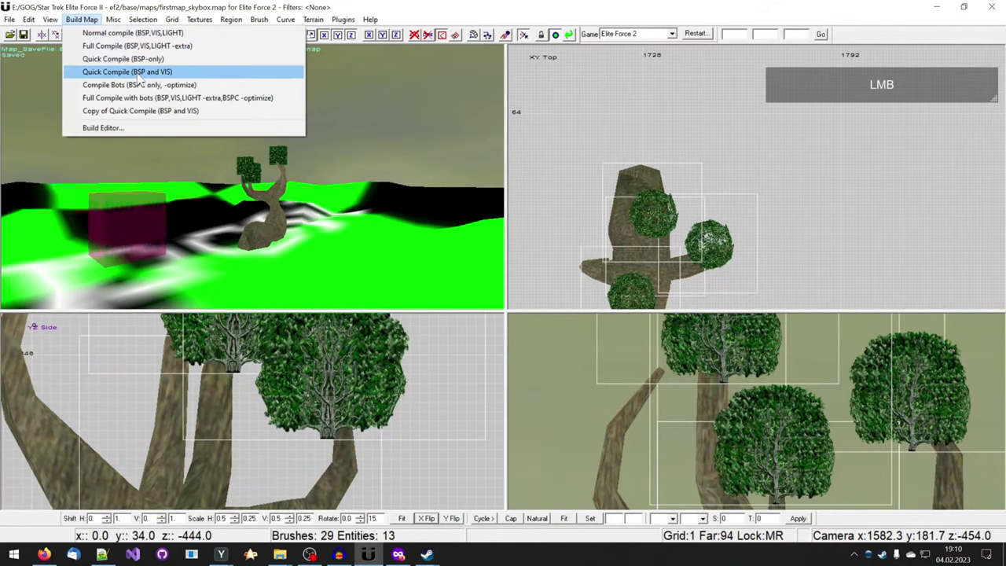
Step: Run the quick BSP and VIS compile and view the skybox tree through the room window in the game
{"action": "left_click", "coordinate": [139, 73]}
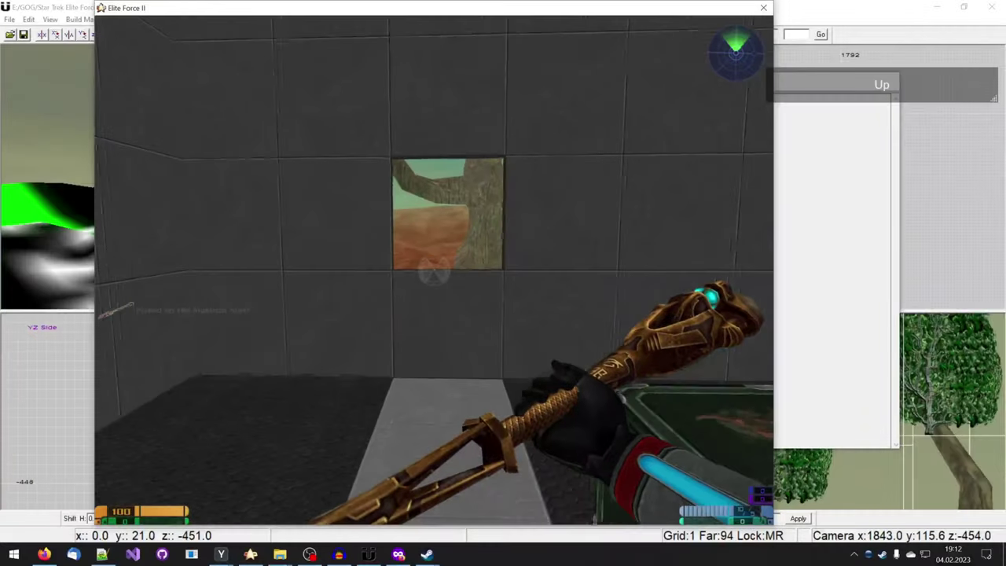
{"action": "key", "text": "w"}
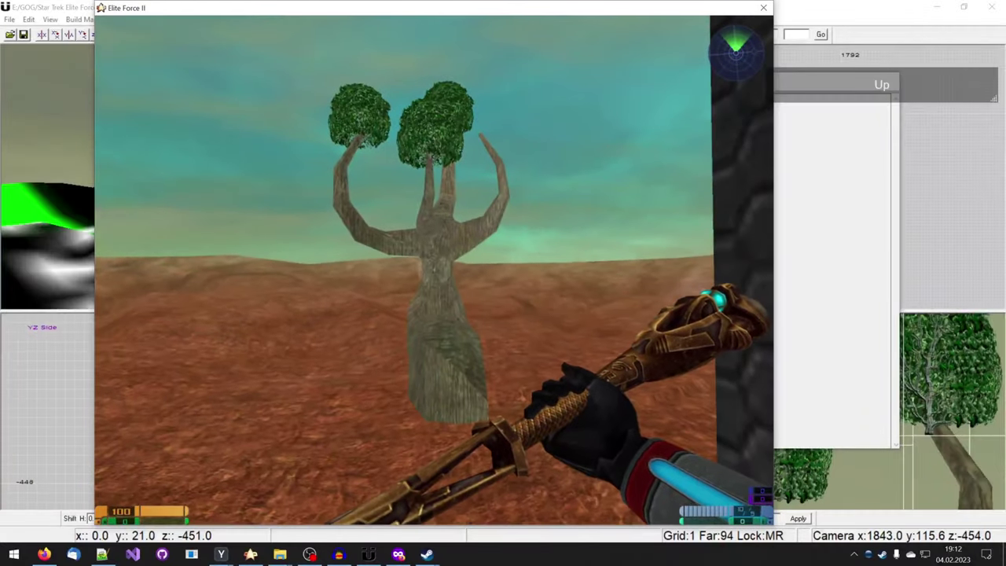
{"action": "key", "text": "Down"}
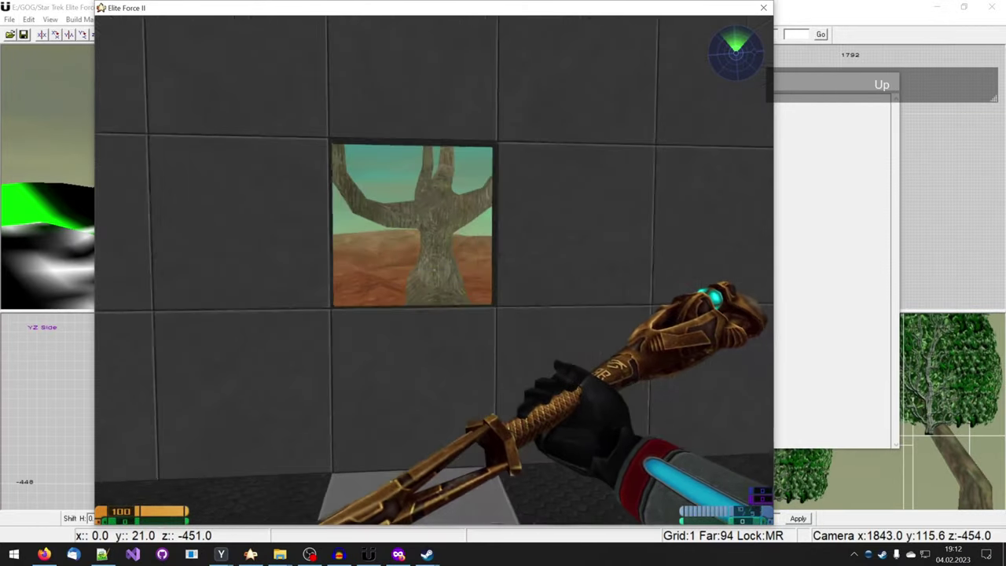
{"action": "key", "text": "Up"}
{"action": "key", "text": "ctrl"}
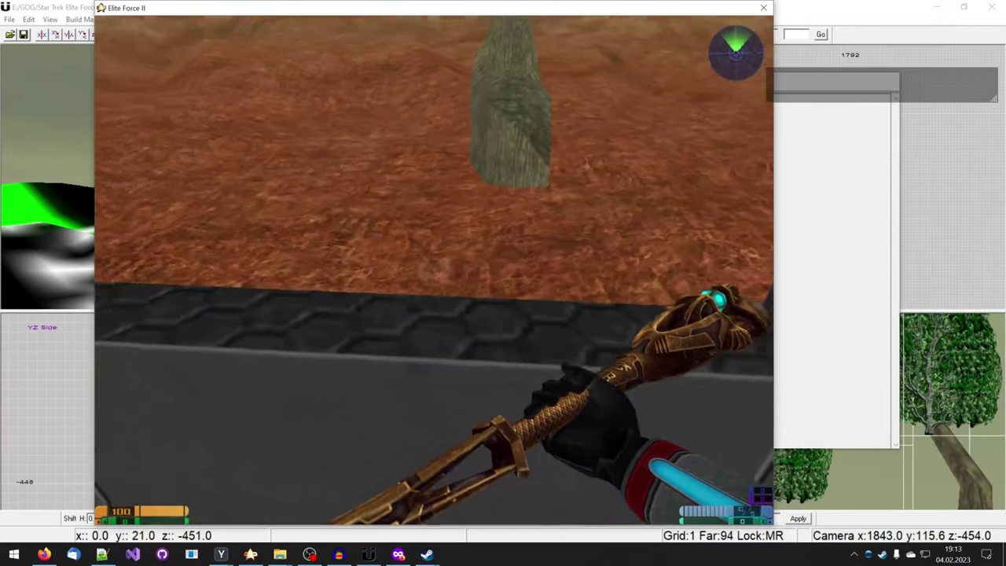
Step: Examine the terrain, sky and tree through the window from different heights and angles
{"action": "key", "text": "Right"}
{"action": "key", "text": "Left"}
{"action": "key", "text": "Up"}
{"action": "key", "text": "KP_0"}
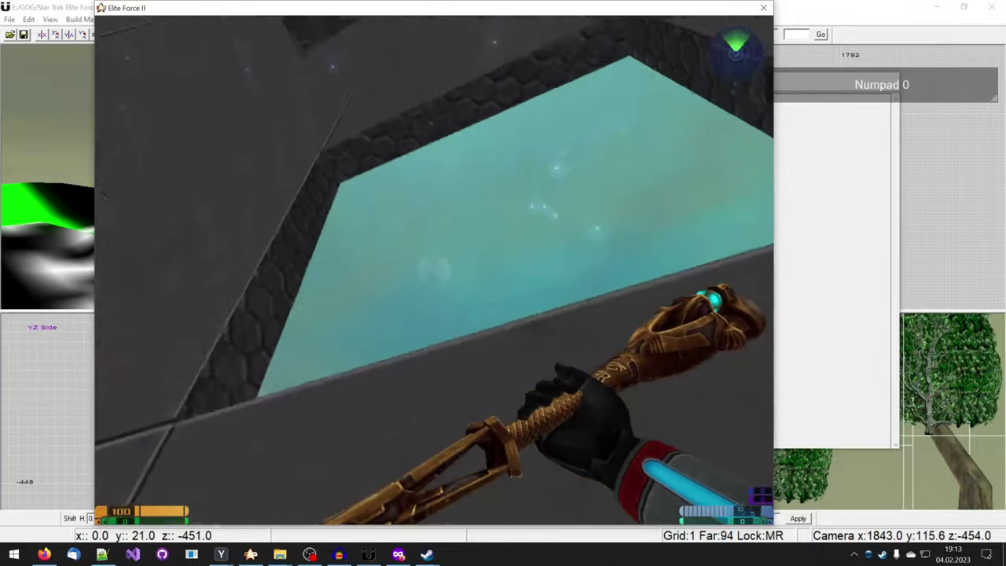
{"action": "key", "text": "ctrl"}
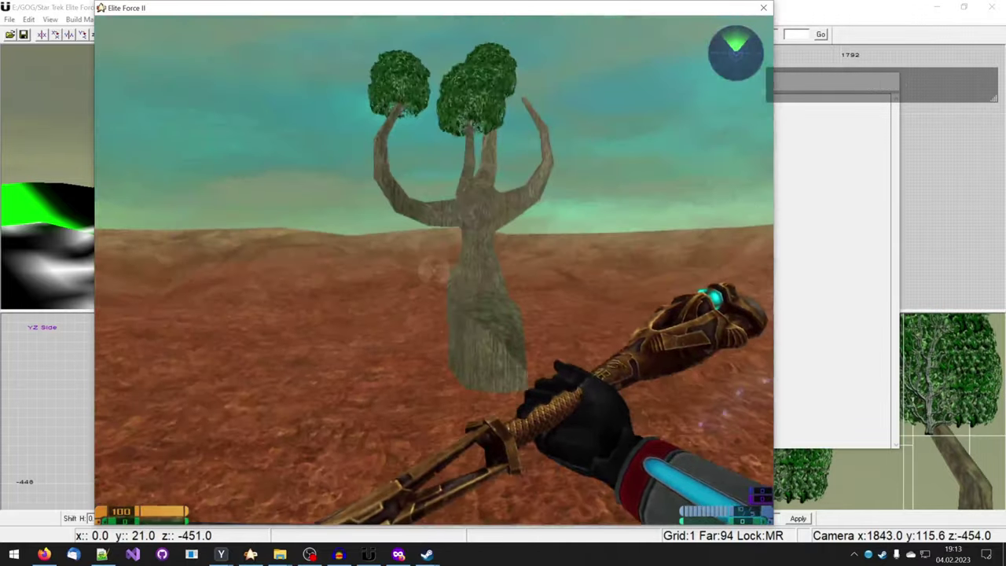
{"action": "key", "text": "Down"}
{"action": "key", "text": "Left"}
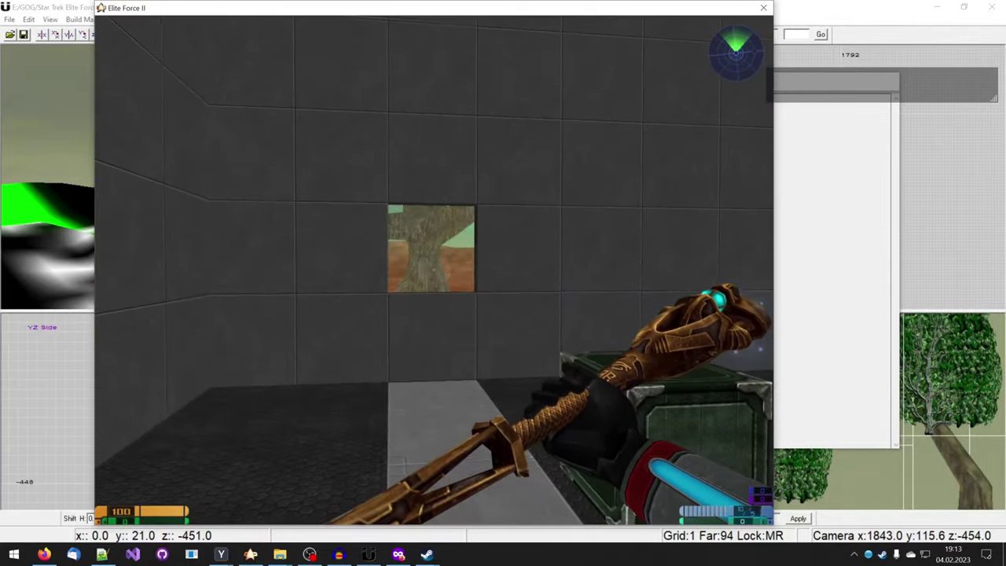
Step: Switch to the compression rifle and compare the window view from close up and from across the room
{"action": "scroll", "coordinate": [434, 267], "scroll_direction": "up", "scroll_amount": 1}
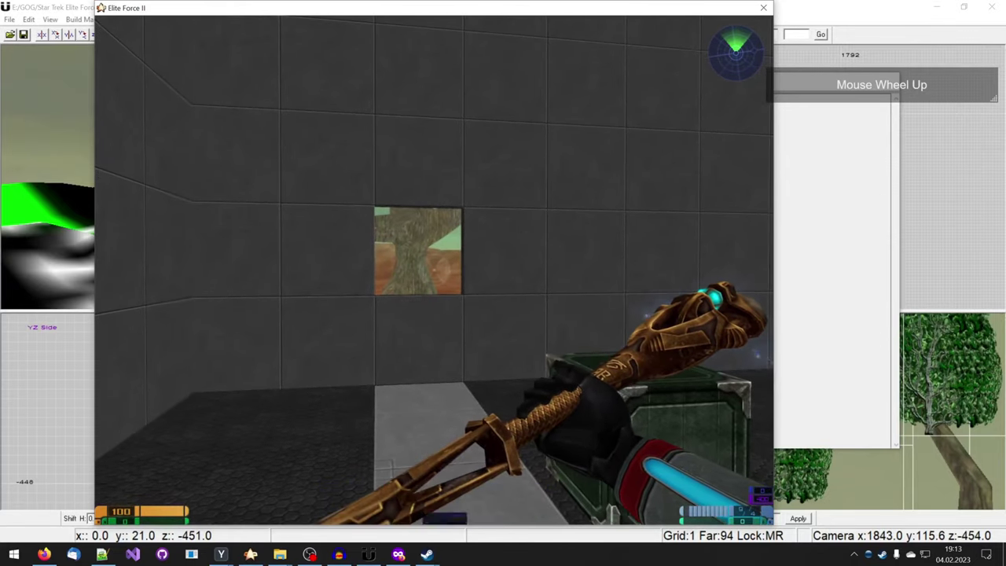
{"action": "scroll", "coordinate": [434, 268], "scroll_direction": "up", "scroll_amount": 1}
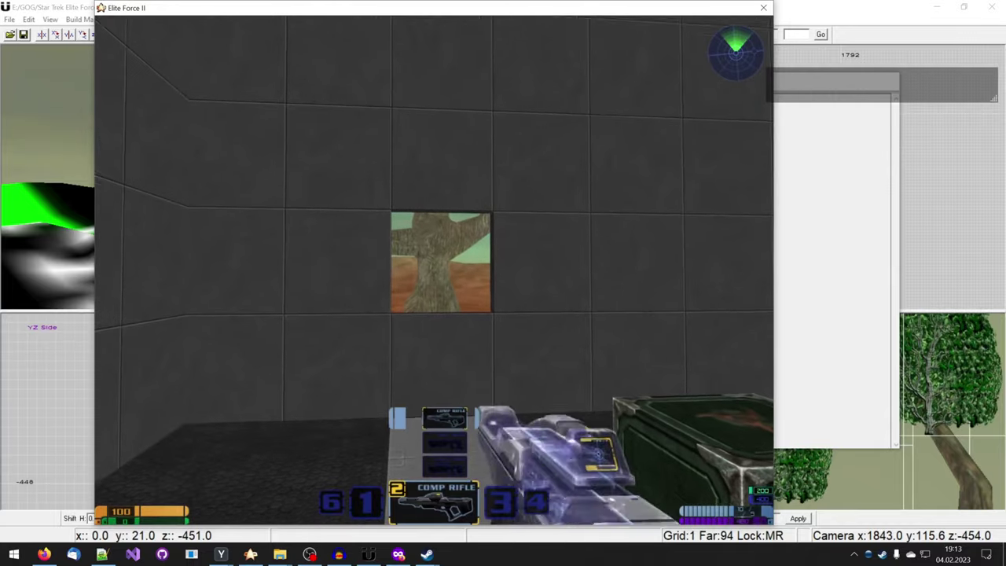
{"action": "right_click", "coordinate": [434, 269]}
{"action": "key", "text": "Down"}
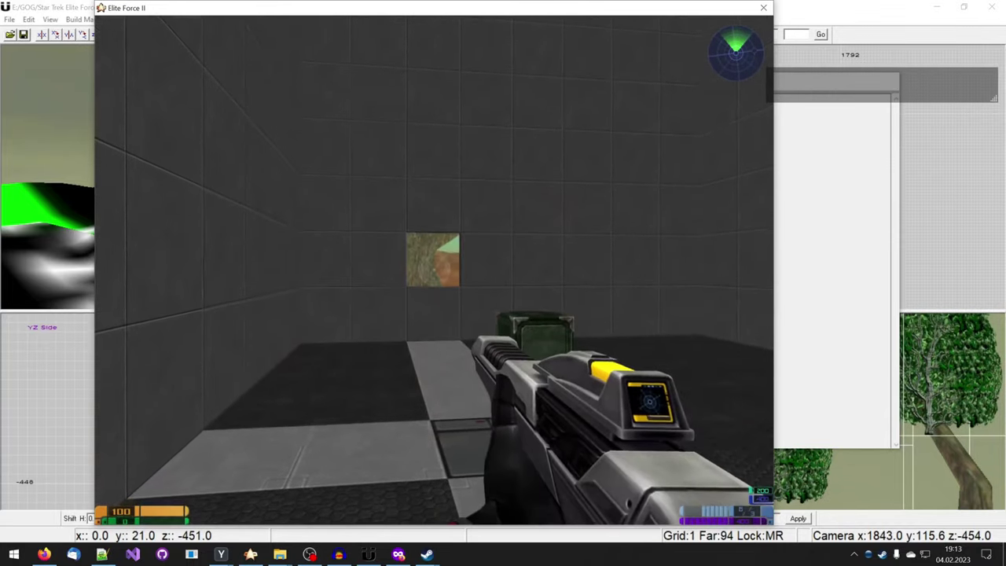
{"action": "key", "text": "Up"}
{"action": "key", "text": "Up"}
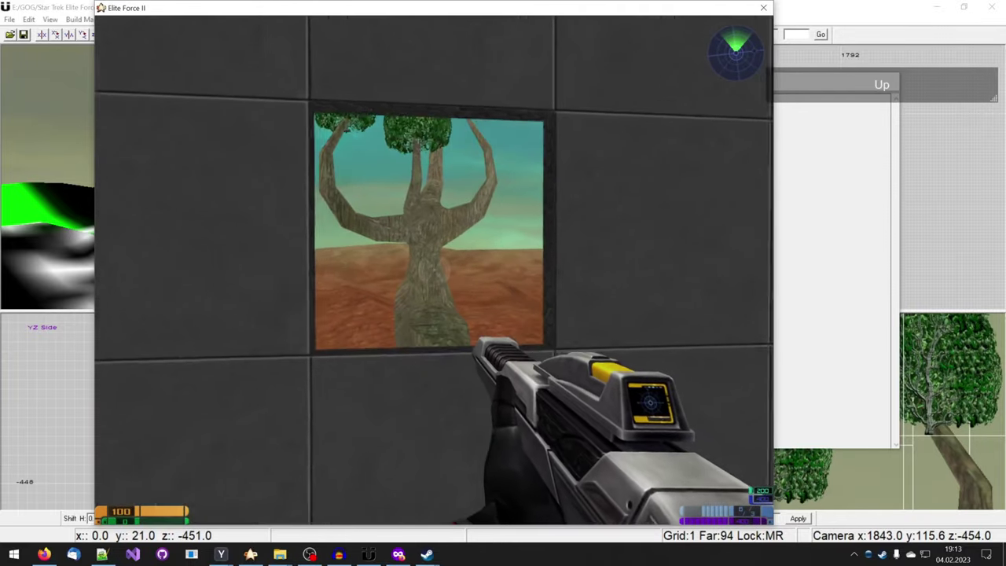
{"action": "key", "text": "Down"}
{"action": "left_click", "coordinate": [434, 268]}
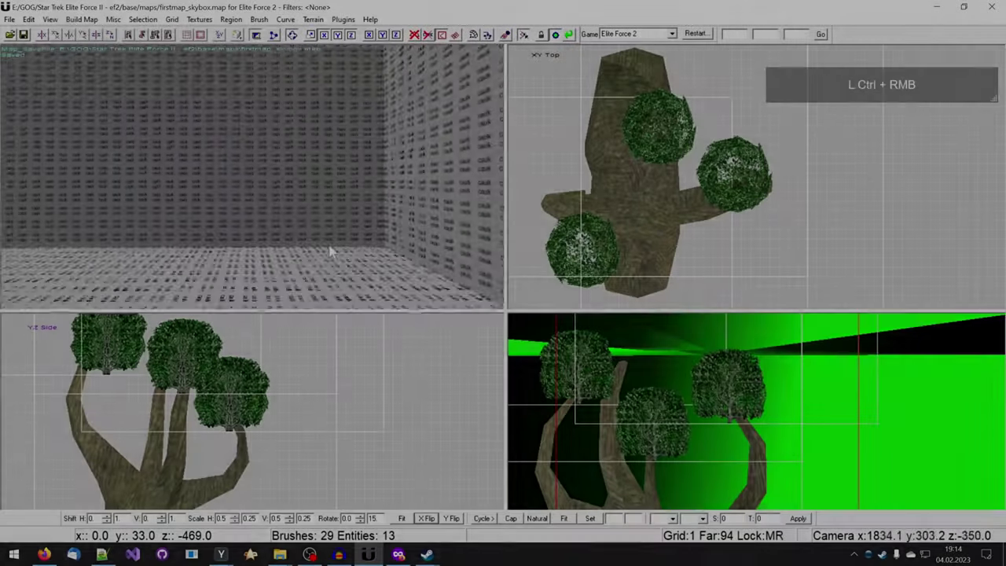
Step: Hide the room's window wall brushes to expose the skyportal alcove behind them
{"action": "mouse_move", "coordinate": [328, 242]}
{"action": "right_mouse_down"}
{"action": "mouse_move", "coordinate": [329, 253]}
{"action": "mouse_move", "coordinate": [418, 267]}
{"action": "mouse_move", "coordinate": [393, 224]}
{"action": "right_mouse_up"}
{"action": "left_click", "coordinate": [353, 157], "text": "shift"}
{"action": "left_click", "coordinate": [315, 132], "text": "shift"}
{"action": "key", "text": "h"}
Step: Stretch the alcove's floor and ceiling brushes to 512 units deep and widen them to both sides beyond the room
{"action": "left_click", "coordinate": [274, 275], "text": "shift"}
{"action": "left_click", "coordinate": [275, 150], "text": "shift"}
{"action": "scroll", "coordinate": [705, 196], "scroll_direction": "down", "scroll_amount": 10}
{"action": "mouse_move", "coordinate": [704, 197]}
{"action": "right_mouse_down"}
{"action": "mouse_move", "coordinate": [833, 150]}
{"action": "mouse_move", "coordinate": [870, 158]}
{"action": "right_mouse_up"}
{"action": "scroll", "coordinate": [705, 196], "scroll_direction": "up", "scroll_amount": 7}
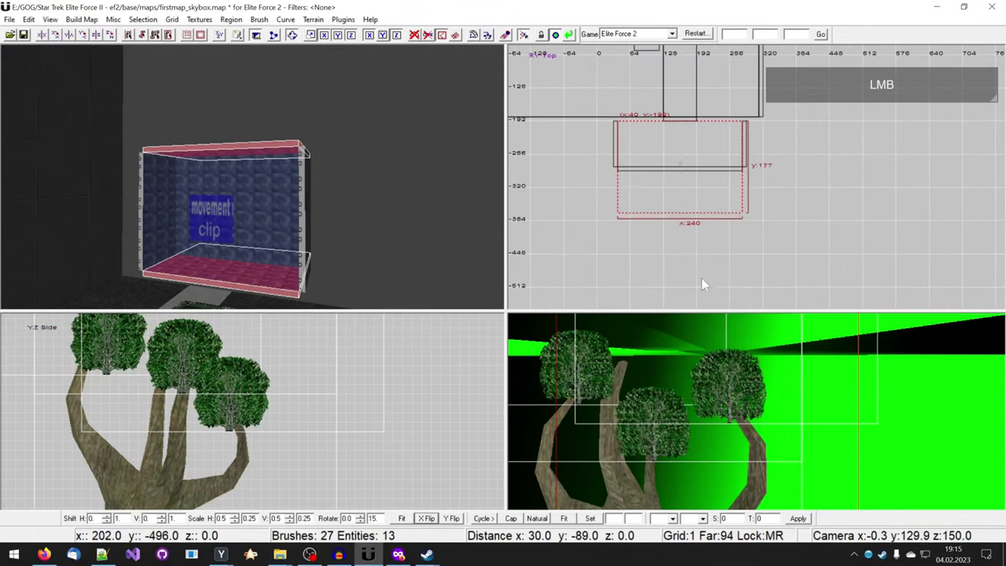
{"action": "left_click_drag", "start_coordinate": [701, 277], "coordinate": [702, 305]}
{"action": "scroll", "coordinate": [702, 298], "scroll_direction": "down", "scroll_amount": 3}
{"action": "right_click_drag", "start_coordinate": [702, 298], "coordinate": [688, 229]}
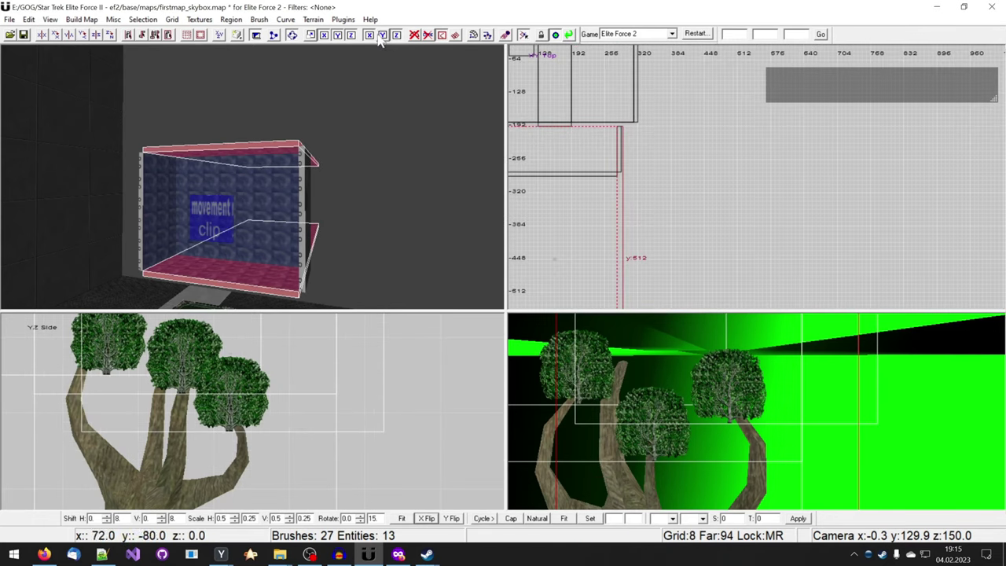
{"action": "left_click_drag", "start_coordinate": [719, 204], "coordinate": [650, 192]}
{"action": "right_click_drag", "start_coordinate": [334, 200], "coordinate": [308, 198]}
{"action": "key", "text": "Escape"}
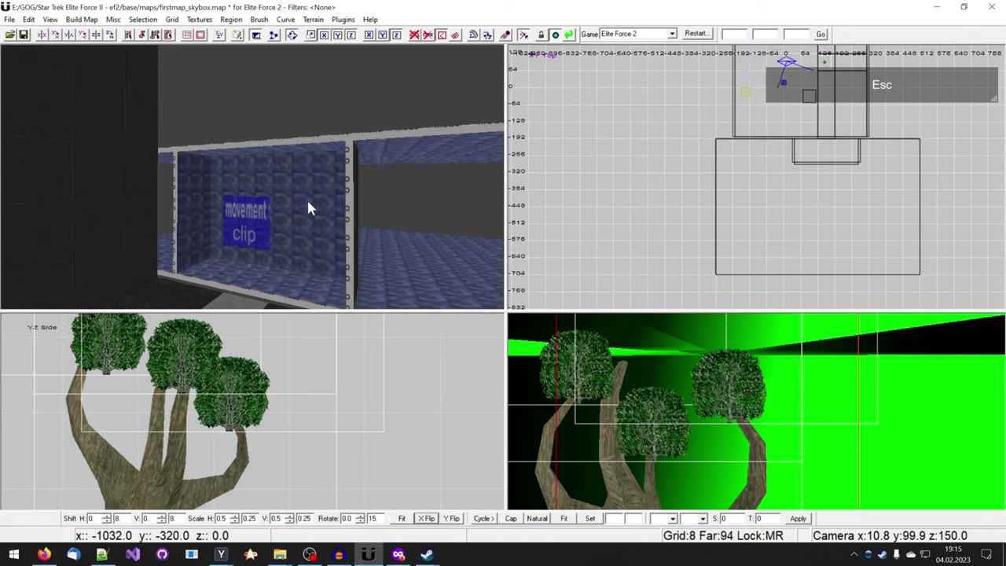
Step: Move the alcove's back wall to the far edge at y -704 and stretch it across the full width
{"action": "left_click", "coordinate": [350, 204], "text": "shift"}
{"action": "right_click_drag", "start_coordinate": [664, 225], "coordinate": [608, 283]}
{"action": "left_click_drag", "start_coordinate": [729, 207], "coordinate": [640, 208]}
{"action": "scroll", "coordinate": [652, 206], "scroll_direction": "up", "scroll_amount": 4}
{"action": "left_click_drag", "start_coordinate": [901, 236], "coordinate": [648, 242]}
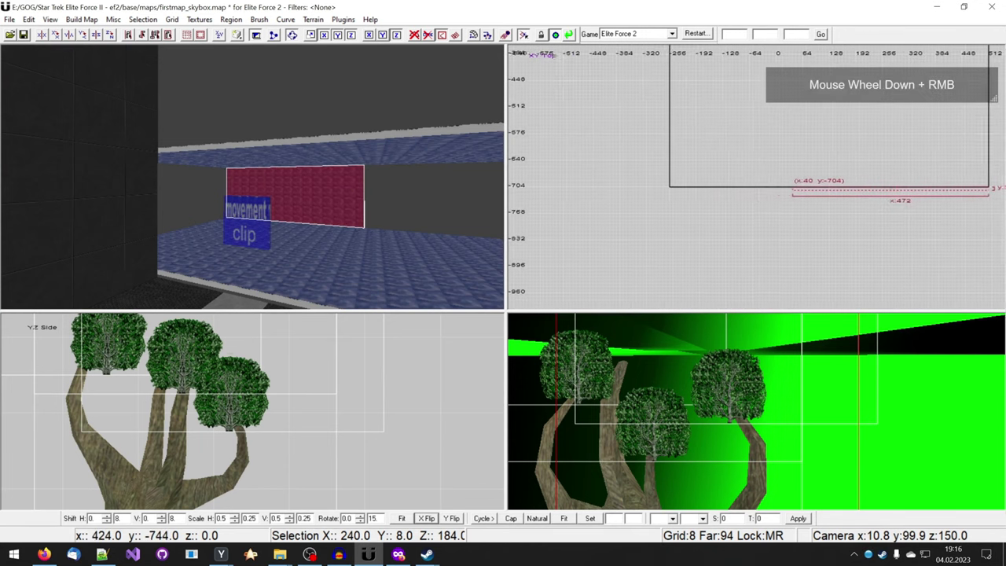
{"action": "key", "text": "Escape"}
Step: Move one alcove side wall to the outer edge at x -256 and extend it to the back wall
{"action": "right_click_drag", "start_coordinate": [377, 202], "coordinate": [358, 202]}
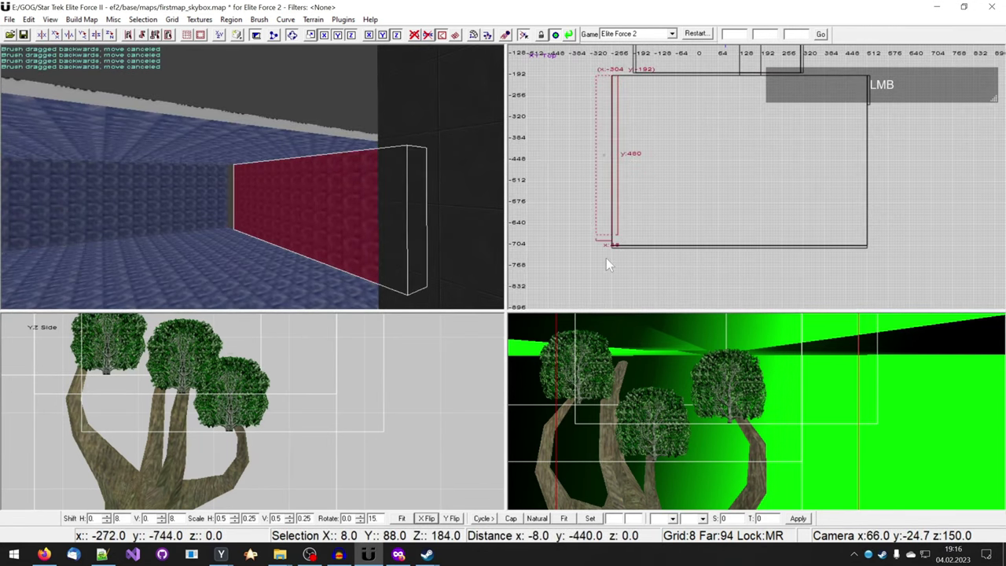
{"action": "scroll", "coordinate": [609, 236], "scroll_direction": "up", "scroll_amount": 2}
{"action": "right_click_drag", "start_coordinate": [377, 198], "coordinate": [375, 203]}
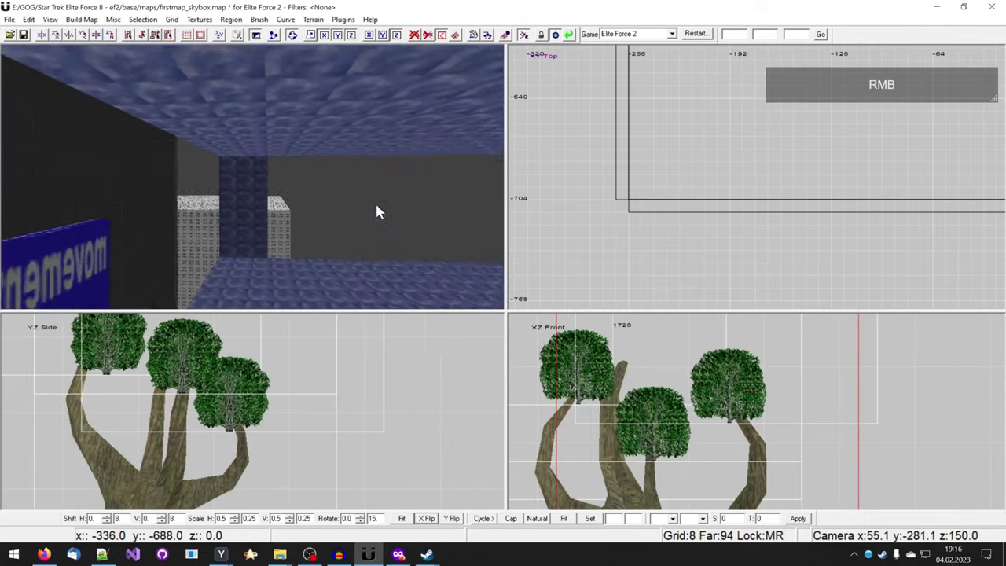
Step: Move the other alcove side wall to the edge at x 512 and extend it to the back wall at y -704
{"action": "left_click", "coordinate": [285, 207], "text": "shift"}
{"action": "scroll", "coordinate": [679, 225], "scroll_direction": "down", "scroll_amount": 7}
{"action": "mouse_move", "coordinate": [679, 225]}
{"action": "right_mouse_down"}
{"action": "mouse_move", "coordinate": [679, 252]}
{"action": "mouse_move", "coordinate": [678, 189]}
{"action": "right_mouse_up"}
{"action": "mouse_move", "coordinate": [767, 134]}
{"action": "left_mouse_down"}
{"action": "mouse_move", "coordinate": [771, 243]}
{"action": "mouse_move", "coordinate": [788, 253]}
{"action": "left_mouse_up"}
{"action": "scroll", "coordinate": [790, 253], "scroll_direction": "up", "scroll_amount": 2}
{"action": "scroll", "coordinate": [801, 236], "scroll_direction": "up", "scroll_amount": 3}
{"action": "left_click_drag", "start_coordinate": [767, 209], "coordinate": [751, 209]}
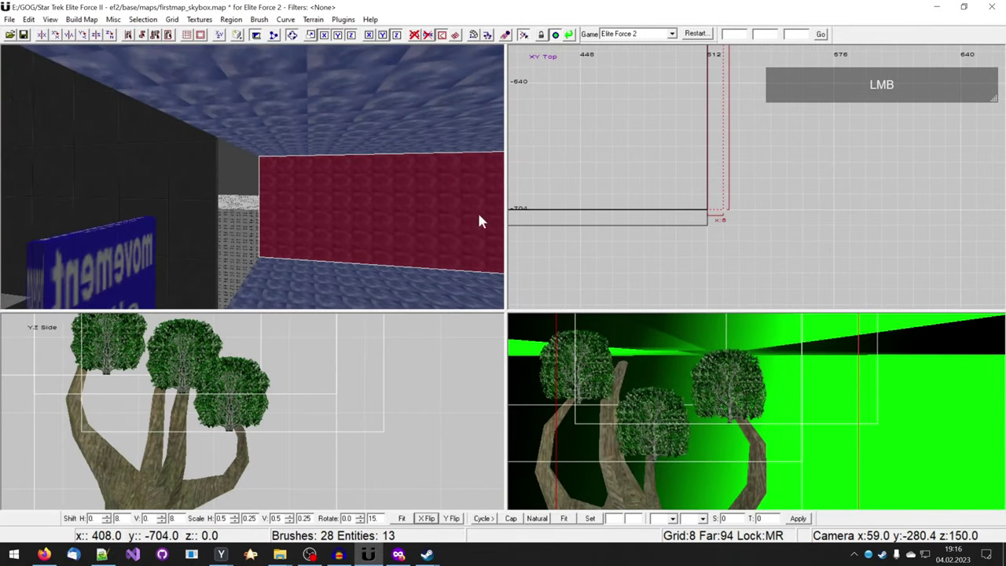
{"action": "right_click_drag", "start_coordinate": [477, 210], "coordinate": [346, 237]}
{"action": "key", "text": "Escape"}
Step: Draw an 8-unit-thick caulk brush closing the front gap from the corner at x 512 to the room's corner
{"action": "left_click", "coordinate": [346, 234], "text": "shift"}
{"action": "scroll", "coordinate": [691, 177], "scroll_direction": "down", "scroll_amount": 6}
{"action": "right_click_drag", "start_coordinate": [692, 178], "coordinate": [721, 321]}
{"action": "key", "text": "Escape"}
{"action": "scroll", "coordinate": [786, 206], "scroll_direction": "up", "scroll_amount": 4}
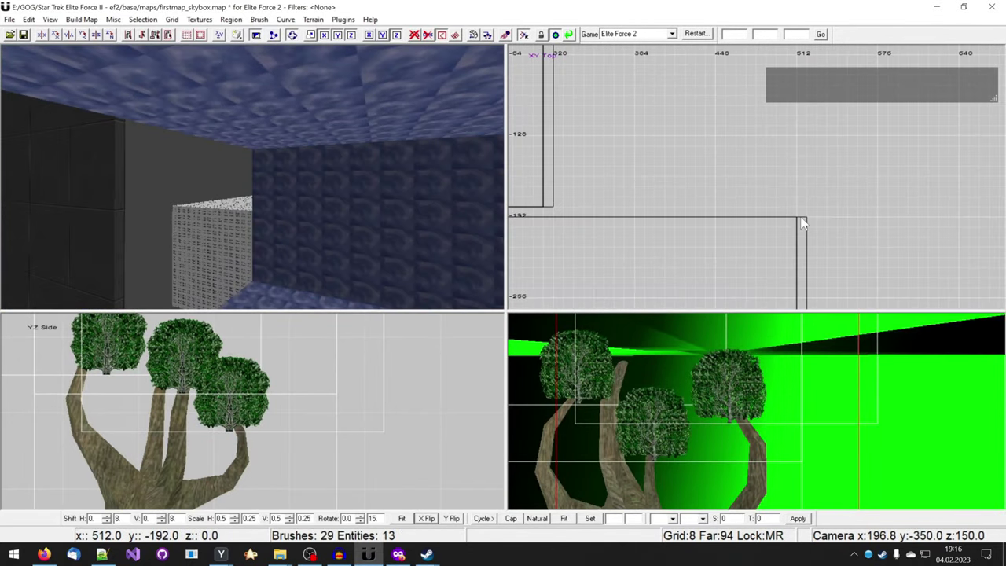
{"action": "left_click_drag", "start_coordinate": [799, 218], "coordinate": [549, 206]}
{"action": "mouse_move", "coordinate": [338, 203]}
{"action": "right_mouse_down"}
{"action": "mouse_move", "coordinate": [314, 202]}
{"action": "mouse_move", "coordinate": [360, 186]}
{"action": "mouse_move", "coordinate": [360, 206]}
{"action": "right_mouse_up"}
{"action": "key", "text": "Escape"}
Step: Close the opposite front gap with a caulk brush starting at x -256 and extend it 8 units behind the room's side wall
{"action": "left_click", "coordinate": [228, 201], "text": "shift"}
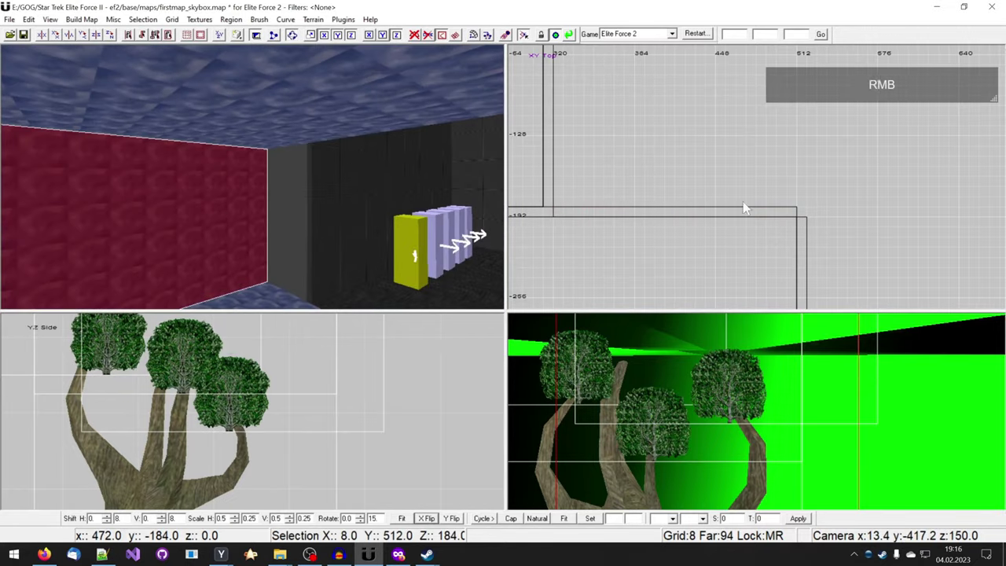
{"action": "right_click_drag", "start_coordinate": [744, 204], "coordinate": [899, 189]}
{"action": "key", "text": "Escape"}
{"action": "scroll", "coordinate": [731, 212], "scroll_direction": "up", "scroll_amount": 7}
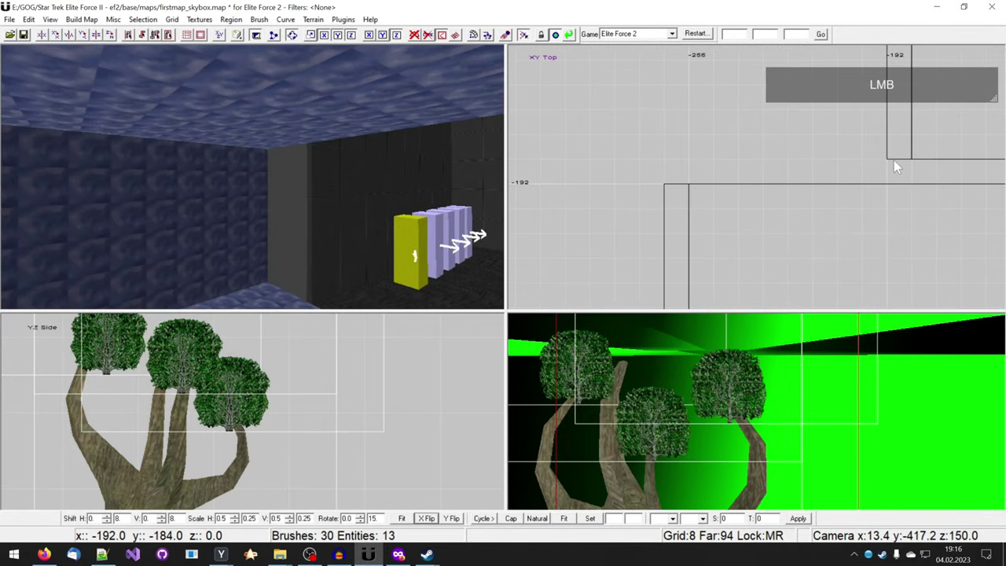
{"action": "left_click_drag", "start_coordinate": [894, 161], "coordinate": [691, 186]}
{"action": "right_click_drag", "start_coordinate": [830, 238], "coordinate": [722, 246]}
{"action": "left_click_drag", "start_coordinate": [830, 179], "coordinate": [855, 178]}
{"action": "mouse_move", "coordinate": [385, 211]}
{"action": "right_mouse_down"}
{"action": "mouse_move", "coordinate": [372, 189]}
{"action": "mouse_move", "coordinate": [466, 187]}
{"action": "right_mouse_up"}
{"action": "key", "text": "Escape"}
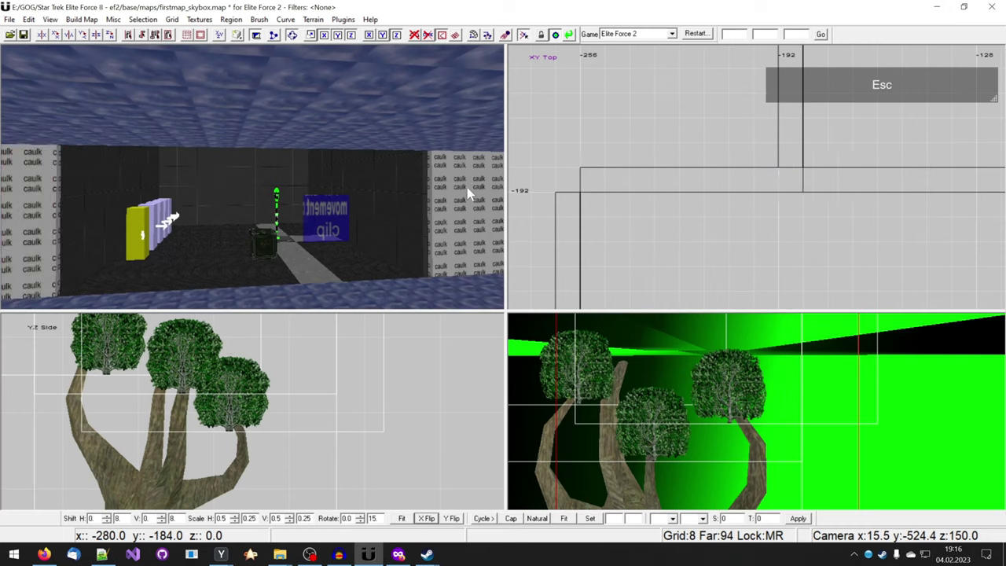
Step: Extend the caulk brush on the x 512 side inward so it overlaps the end of the room's side wall
{"action": "left_click", "coordinate": [466, 187], "text": "shift"}
{"action": "scroll", "coordinate": [753, 216], "scroll_direction": "down", "scroll_amount": 6}
{"action": "right_click_drag", "start_coordinate": [753, 216], "coordinate": [589, 220]}
{"action": "scroll", "coordinate": [586, 224], "scroll_direction": "up", "scroll_amount": 6}
{"action": "left_click_drag", "start_coordinate": [584, 231], "coordinate": [558, 232]}
{"action": "key", "text": "Escape"}
Step: Add the sf-academy plant entity "tree" inside the enlarged alcove
{"action": "mouse_move", "coordinate": [366, 206]}
{"action": "right_mouse_down"}
{"action": "mouse_move", "coordinate": [363, 178]}
{"action": "mouse_move", "coordinate": [340, 192]}
{"action": "right_mouse_up"}
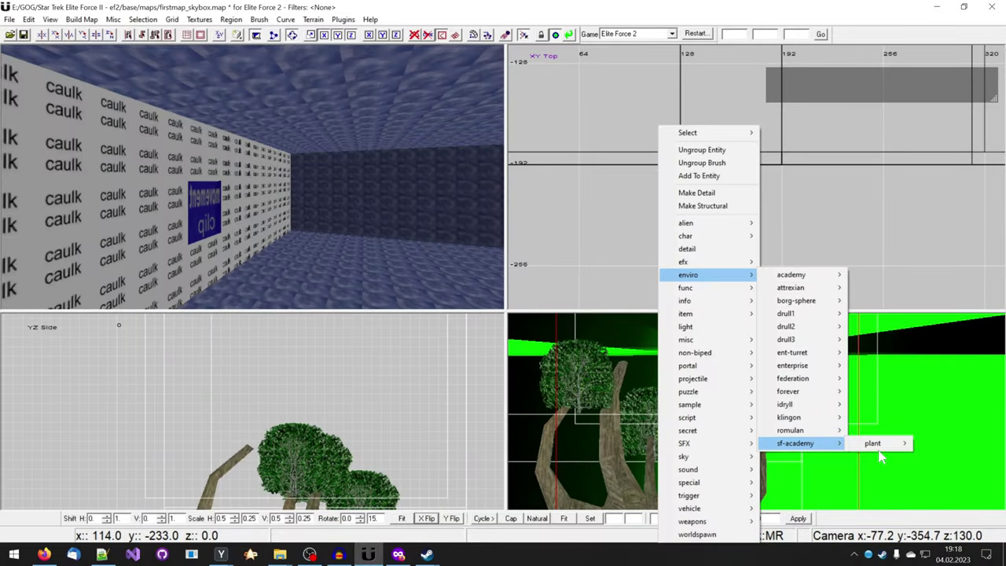
{"action": "mouse_move", "coordinate": [874, 454]}
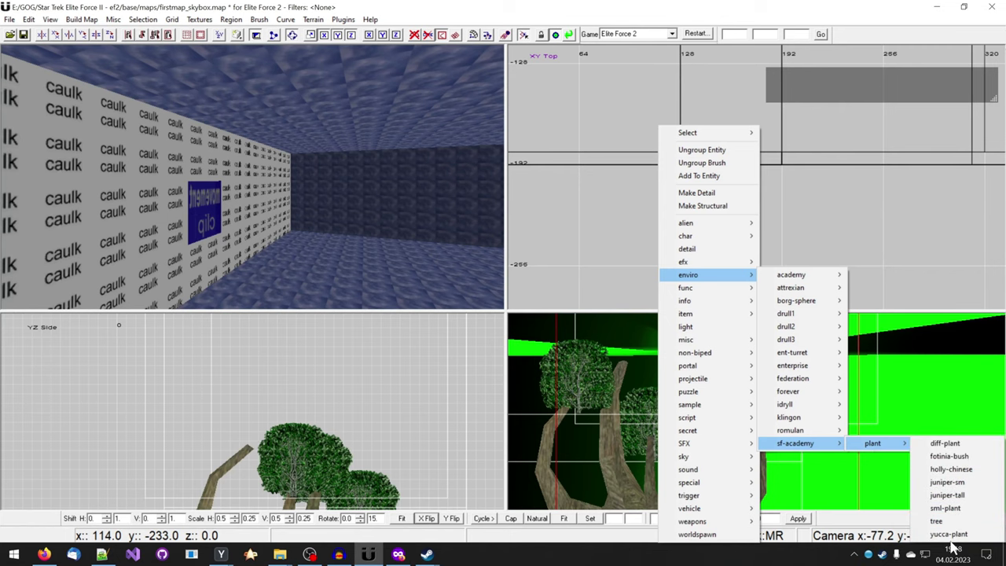
{"action": "left_click", "coordinate": [936, 521]}
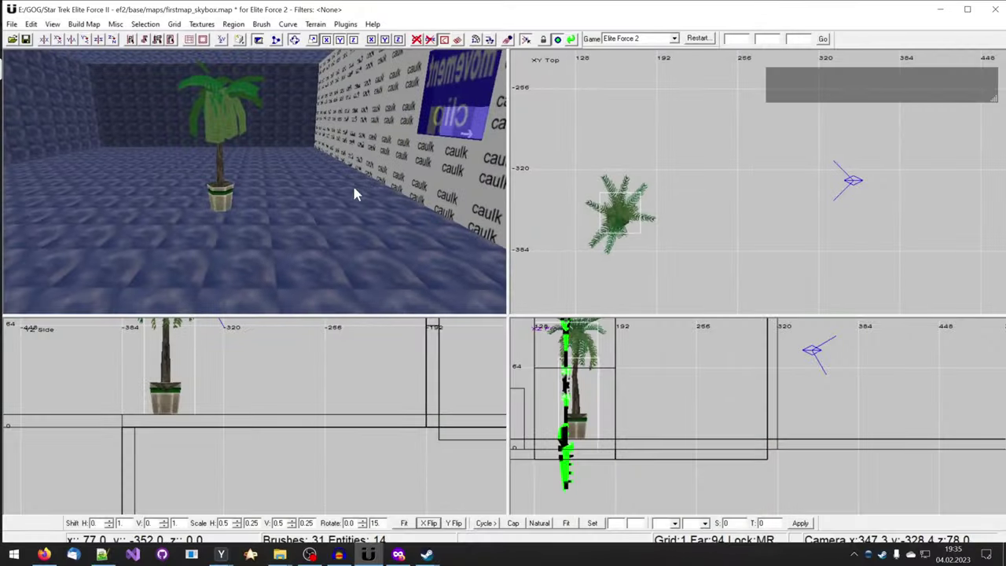
Step: Draw a new caulk brush about 83 by 46 units beside the potted palm
{"action": "scroll", "coordinate": [352, 191], "scroll_direction": "down", "scroll_amount": 2}
{"action": "right_click_drag", "start_coordinate": [718, 195], "coordinate": [759, 199]}
{"action": "scroll", "coordinate": [719, 194], "scroll_direction": "up", "scroll_amount": 4}
{"action": "key", "text": "Escape"}
{"action": "mouse_move", "coordinate": [689, 154]}
{"action": "left_mouse_down"}
{"action": "mouse_move", "coordinate": [723, 183]}
{"action": "mouse_move", "coordinate": [773, 201]}
{"action": "left_mouse_up"}
{"action": "scroll", "coordinate": [621, 421], "scroll_direction": "down", "scroll_amount": 1}
Step: Adjust the caulk block vertically so it rests on the alcove floor with a height of about 39 units
{"action": "left_click_drag", "start_coordinate": [621, 420], "coordinate": [611, 386]}
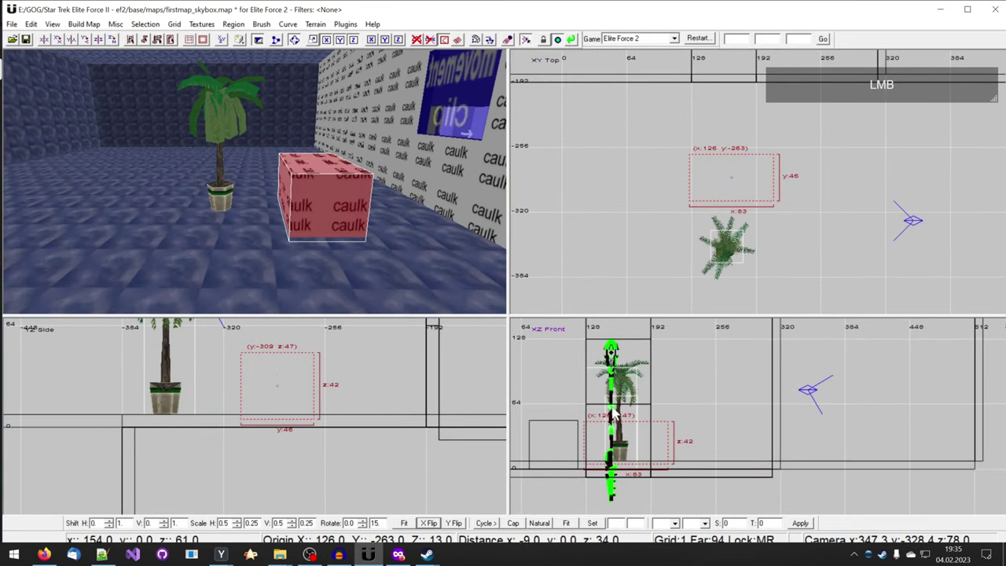
{"action": "scroll", "coordinate": [315, 465], "scroll_direction": "up", "scroll_amount": 6}
{"action": "scroll", "coordinate": [307, 460], "scroll_direction": "down", "scroll_amount": 3}
{"action": "left_click_drag", "start_coordinate": [296, 432], "coordinate": [296, 429]}
{"action": "right_click_drag", "start_coordinate": [296, 422], "coordinate": [297, 463]}
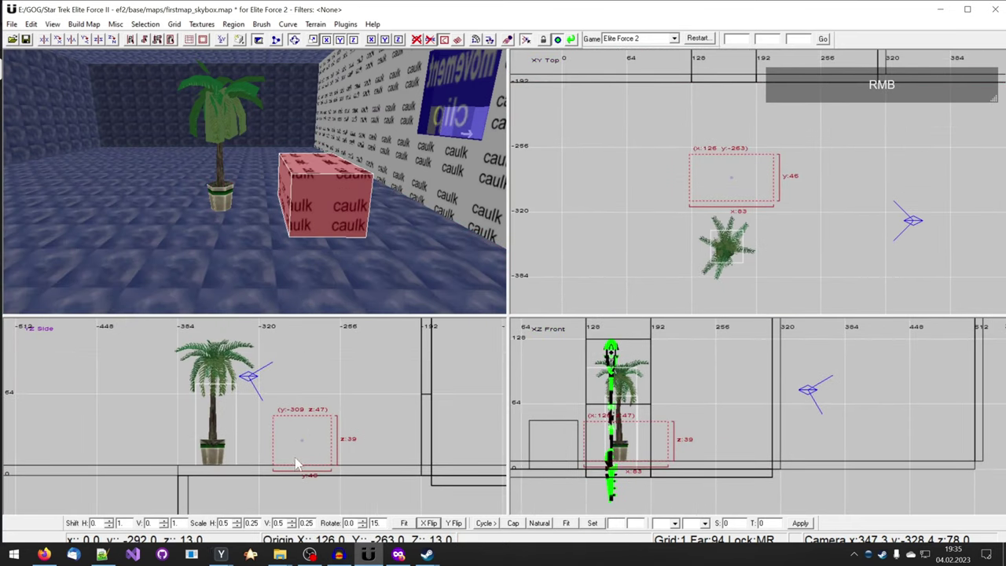
Step: Extend the caulk block toward the window wall until its edge meets y -192
{"action": "scroll", "coordinate": [479, 298], "scroll_direction": "up", "scroll_amount": 1}
{"action": "right_click_drag", "start_coordinate": [730, 206], "coordinate": [680, 260]}
{"action": "scroll", "coordinate": [680, 260], "scroll_direction": "down", "scroll_amount": 1}
{"action": "left_click_drag", "start_coordinate": [677, 211], "coordinate": [677, 155]}
{"action": "scroll", "coordinate": [675, 183], "scroll_direction": "down", "scroll_amount": 1}
{"action": "right_click_drag", "start_coordinate": [675, 183], "coordinate": [660, 233]}
{"action": "scroll", "coordinate": [672, 211], "scroll_direction": "up", "scroll_amount": 9}
{"action": "left_click_drag", "start_coordinate": [699, 175], "coordinate": [701, 185]}
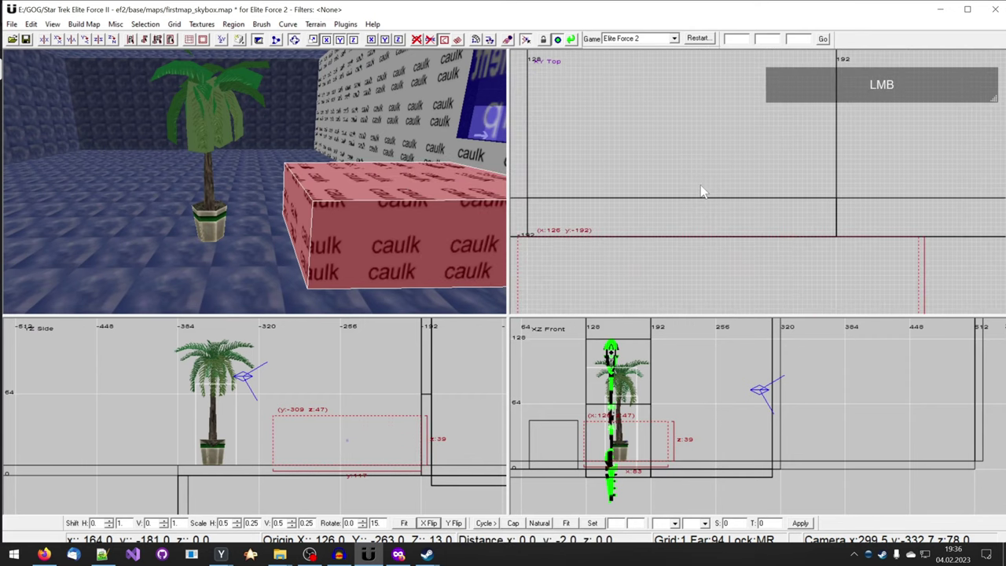
Step: Snap the caulk block to grid 8 and stretch it across the whole alcove to a width of 768 units
{"action": "key", "text": "4"}
{"action": "scroll", "coordinate": [707, 196], "scroll_direction": "down", "scroll_amount": 9}
{"action": "left_click_drag", "start_coordinate": [699, 226], "coordinate": [887, 218]}
{"action": "key", "text": "ctrl+g"}
{"action": "scroll", "coordinate": [872, 210], "scroll_direction": "down", "scroll_amount": 4}
{"action": "left_click_drag", "start_coordinate": [833, 201], "coordinate": [806, 200]}
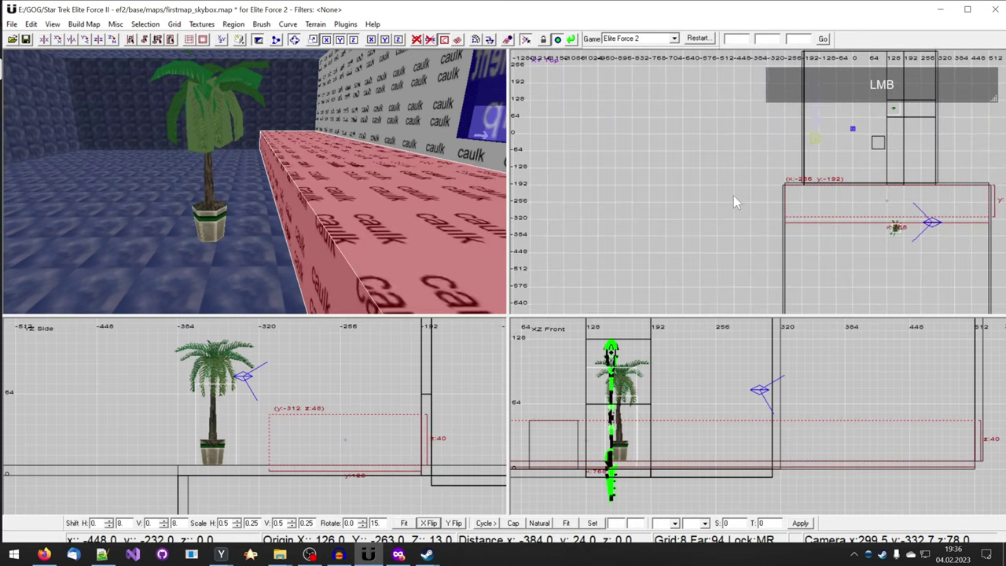
Step: Lower the caulk block's top and extend its free edge past the palm to y -448
{"action": "right_click_drag", "start_coordinate": [385, 231], "coordinate": [401, 235]}
{"action": "left_click_drag", "start_coordinate": [314, 401], "coordinate": [312, 421]}
{"action": "left_click_drag", "start_coordinate": [239, 445], "coordinate": [72, 445]}
{"action": "right_click_drag", "start_coordinate": [197, 260], "coordinate": [193, 267]}
{"action": "right_click_drag", "start_coordinate": [200, 432], "coordinate": [370, 414]}
Step: Set the grid to 1 and fine-tune the block's top to z 29 so it covers the palm's pot
{"action": "scroll", "coordinate": [227, 420], "scroll_direction": "up", "scroll_amount": 4}
{"action": "right_click_drag", "start_coordinate": [240, 416], "coordinate": [228, 415]}
{"action": "right_click_drag", "start_coordinate": [234, 191], "coordinate": [235, 196]}
{"action": "scroll", "coordinate": [640, 438], "scroll_direction": "up", "scroll_amount": 9}
{"action": "key", "text": "1"}
{"action": "left_click_drag", "start_coordinate": [652, 373], "coordinate": [652, 395]}
{"action": "right_click_drag", "start_coordinate": [340, 250], "coordinate": [330, 236]}
Step: Convert the caulk ground block to a detail brush
{"action": "left_click", "coordinate": [144, 24]}
{"action": "left_click", "coordinate": [226, 437]}
{"action": "right_click_drag", "start_coordinate": [239, 250], "coordinate": [239, 246]}
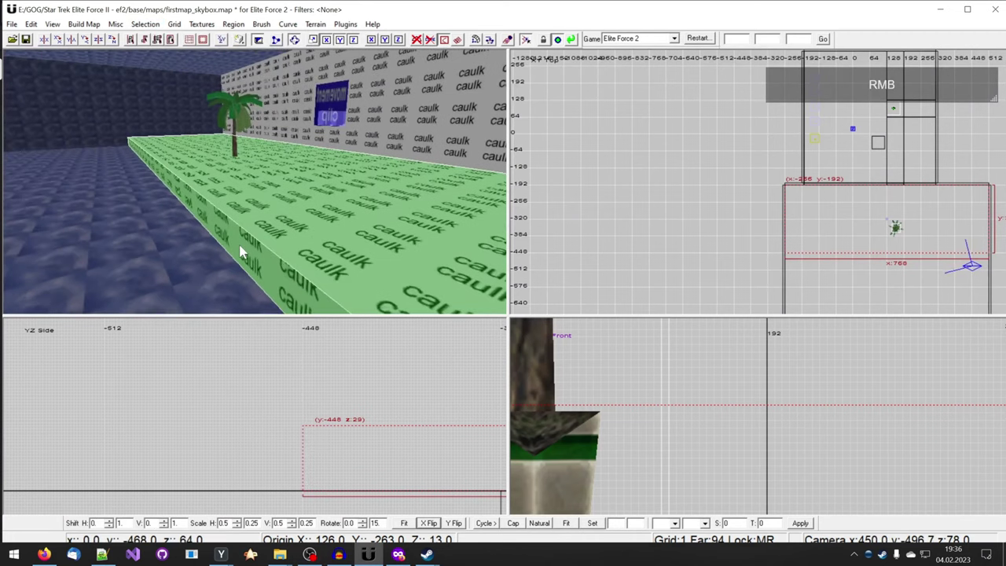
Step: Split the ground block with the clipper along x 128, beside the palm, on grid 8
{"action": "scroll", "coordinate": [739, 220], "scroll_direction": "down", "scroll_amount": 3}
{"action": "right_click_drag", "start_coordinate": [746, 206], "coordinate": [674, 186]}
{"action": "scroll", "coordinate": [674, 185], "scroll_direction": "up", "scroll_amount": 13}
{"action": "key", "text": "x"}
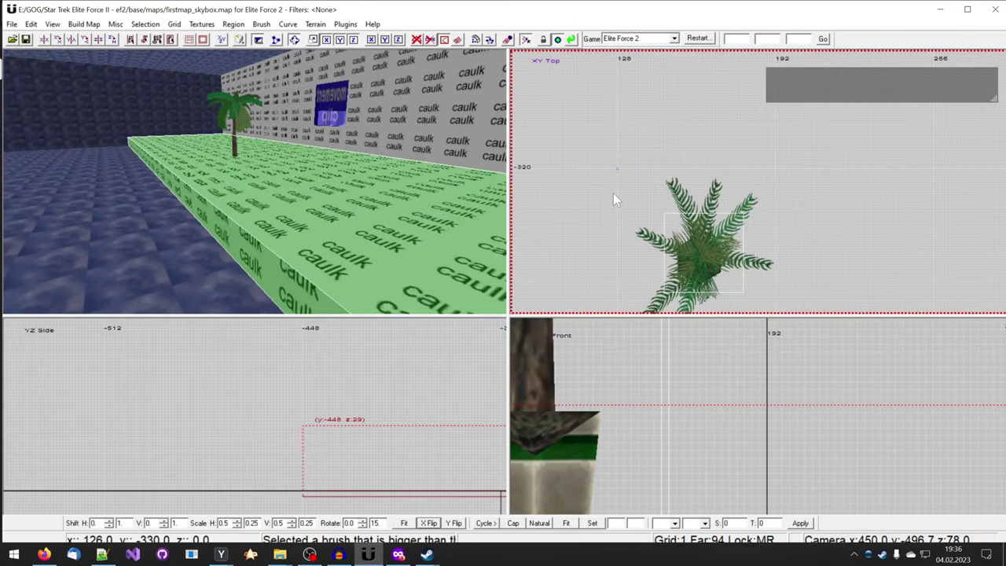
{"action": "key", "text": "4"}
{"action": "left_click", "coordinate": [613, 193]}
{"action": "left_click", "coordinate": [613, 225]}
{"action": "key", "text": "shift+Return"}
Step: Split the ground block again along x 192 on the palm's other side
{"action": "left_click", "coordinate": [770, 174]}
{"action": "left_click", "coordinate": [773, 206]}
{"action": "key", "text": "shift+Return"}
{"action": "right_click_drag", "start_coordinate": [235, 236], "coordinate": [224, 221]}
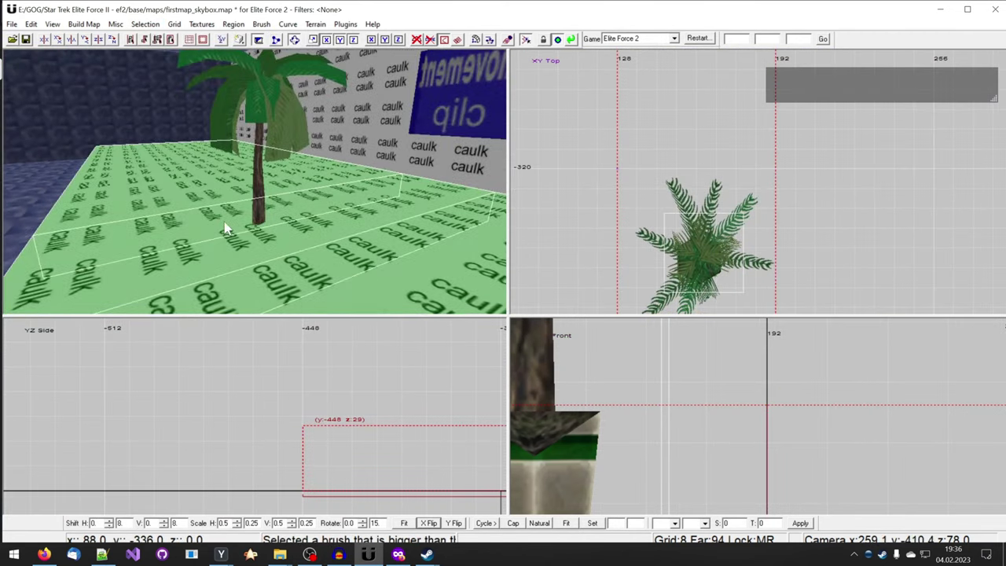
Step: Split the middle ground section with the clipper along y -384 and y -320 to isolate a square around the palm
{"action": "left_click", "coordinate": [225, 229], "text": "shift"}
{"action": "key", "text": "x"}
{"action": "left_click", "coordinate": [612, 216]}
{"action": "left_click", "coordinate": [670, 218]}
{"action": "key", "text": "shift+Return"}
{"action": "right_click_drag", "start_coordinate": [656, 212], "coordinate": [656, 348]}
{"action": "left_click", "coordinate": [595, 188]}
{"action": "left_click", "coordinate": [614, 189]}
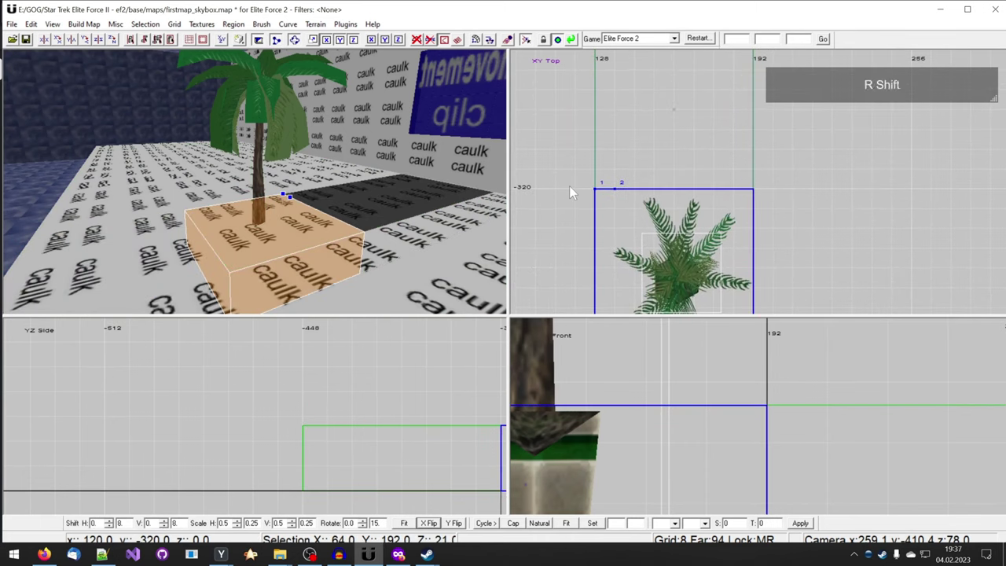
{"action": "key", "text": "shift+Return"}
{"action": "key", "text": "Escape"}
Step: Apply the grass texture to the top face of the palm's square, filtering textures by "gr", and fit it
{"action": "left_click", "coordinate": [293, 228], "text": "ctrl+shift"}
{"action": "key", "text": "t"}
{"action": "left_click_drag", "start_coordinate": [607, 102], "coordinate": [511, 97]}
{"action": "type", "text": "gr"}
{"action": "scroll", "coordinate": [770, 240], "scroll_direction": "down", "scroll_amount": 5}
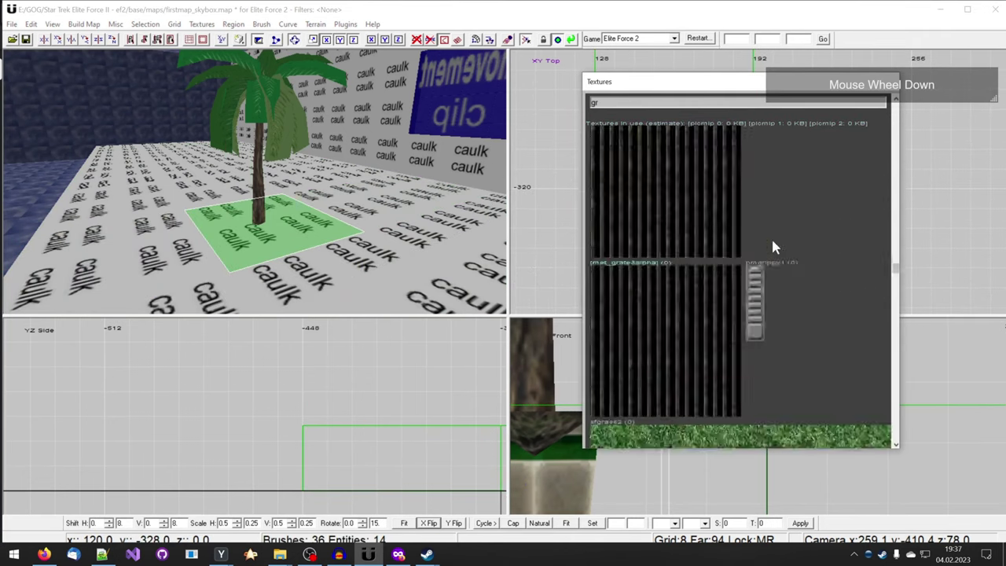
{"action": "scroll", "coordinate": [771, 240], "scroll_direction": "down", "scroll_amount": 6}
{"action": "left_click", "coordinate": [717, 286]}
{"action": "right_click_drag", "start_coordinate": [324, 236], "coordinate": [350, 243]}
{"action": "left_click", "coordinate": [405, 525]}
{"action": "key", "text": "Escape"}
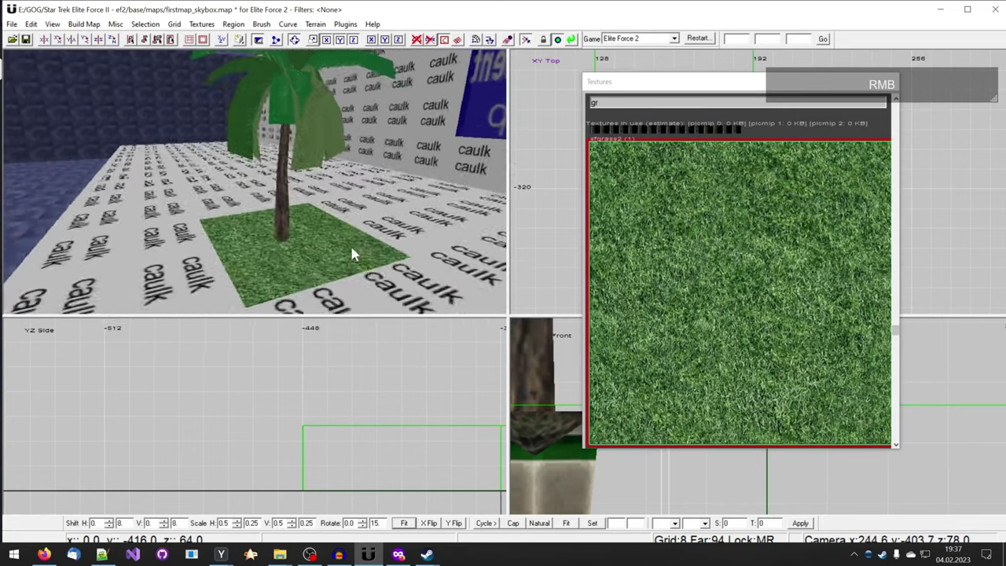
{"action": "key", "text": "Escape"}
Step: Raise the tops of the caulk ground brushes surrounding the grass square to z 37
{"action": "left_click", "coordinate": [381, 240], "text": "shift"}
{"action": "right_click_drag", "start_coordinate": [733, 430], "coordinate": [757, 407]}
{"action": "key", "text": "Escape"}
{"action": "left_click", "coordinate": [235, 197], "text": "shift"}
{"action": "right_click", "coordinate": [171, 267]}
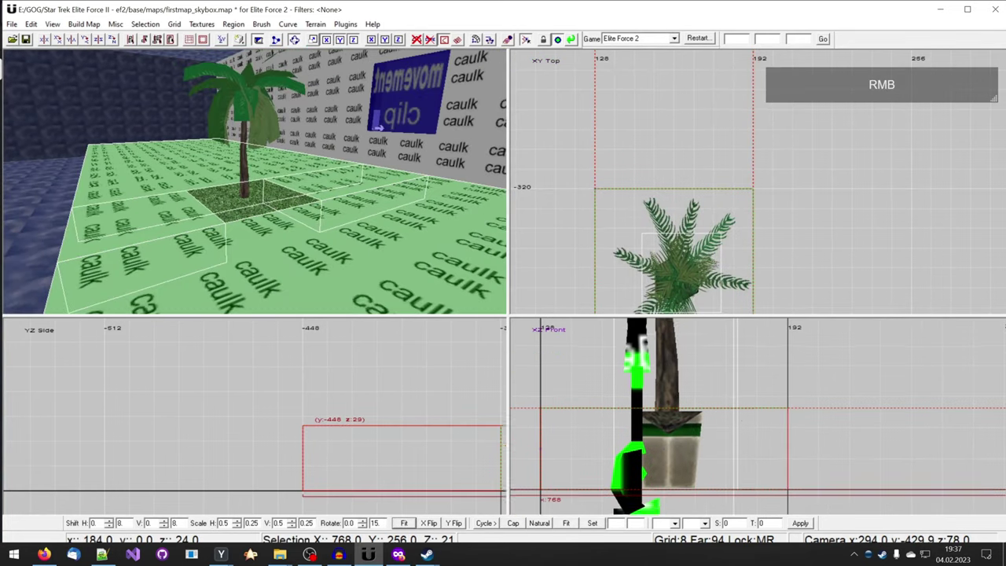
{"action": "scroll", "coordinate": [861, 437], "scroll_direction": "down", "scroll_amount": 2}
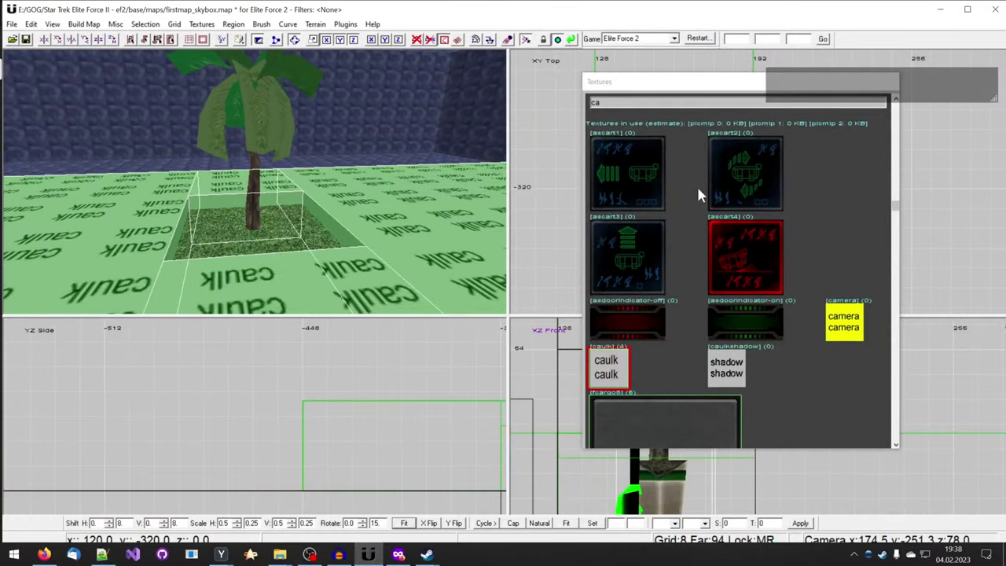
Step: Clear the texture filter and apply shuttle_floor_base2 to the raised ground around the grass square
{"action": "scroll", "coordinate": [698, 190], "scroll_direction": "down", "scroll_amount": 3}
{"action": "key", "text": "BackSpace"}
{"action": "key", "text": "BackSpace"}
{"action": "scroll", "coordinate": [647, 197], "scroll_direction": "down", "scroll_amount": 8}
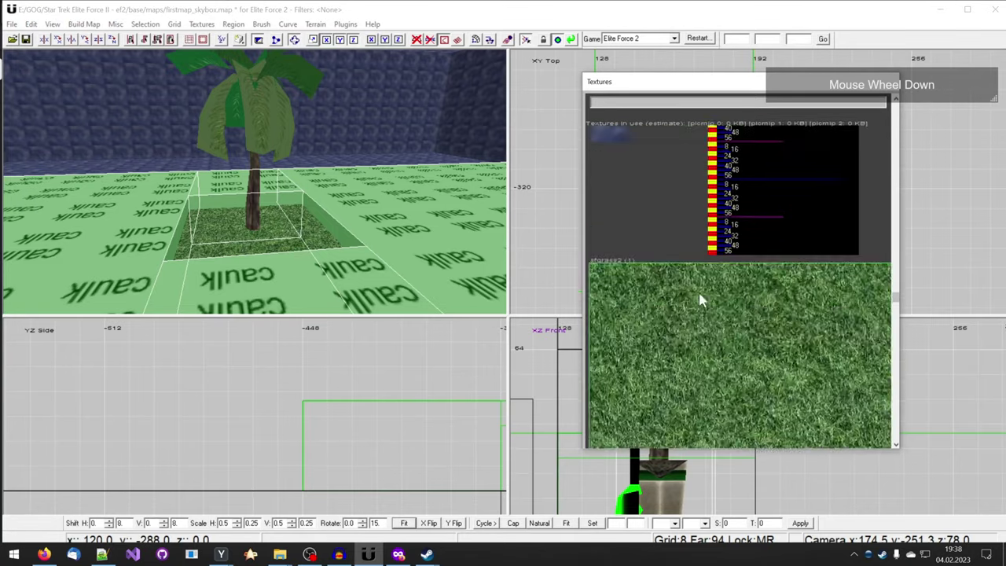
{"action": "scroll", "coordinate": [697, 289], "scroll_direction": "down", "scroll_amount": 4}
{"action": "left_click", "coordinate": [653, 262]}
{"action": "right_click", "coordinate": [361, 245]}
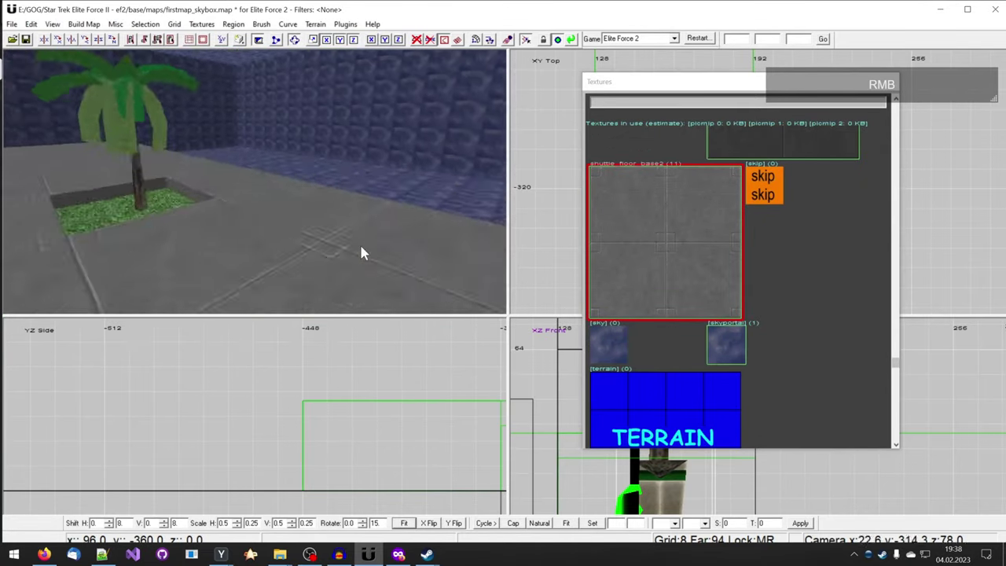
{"action": "key", "text": "t"}
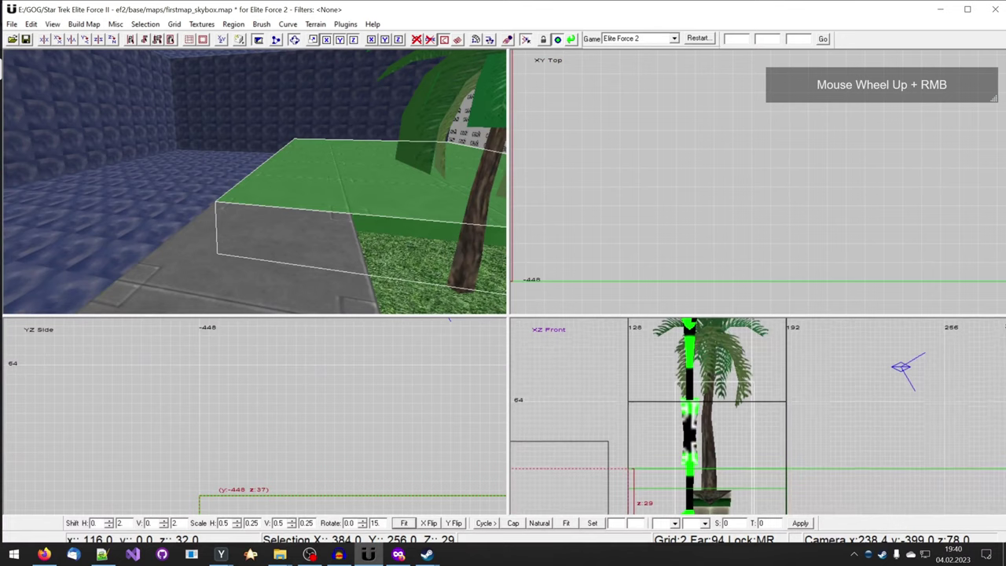
Step: Draw an 8-unit-wide brush with its top at z 64 beside the palm and bring its base to the ground on grid 1
{"action": "scroll", "coordinate": [668, 445], "scroll_direction": "up", "scroll_amount": 2}
{"action": "key", "text": "Escape"}
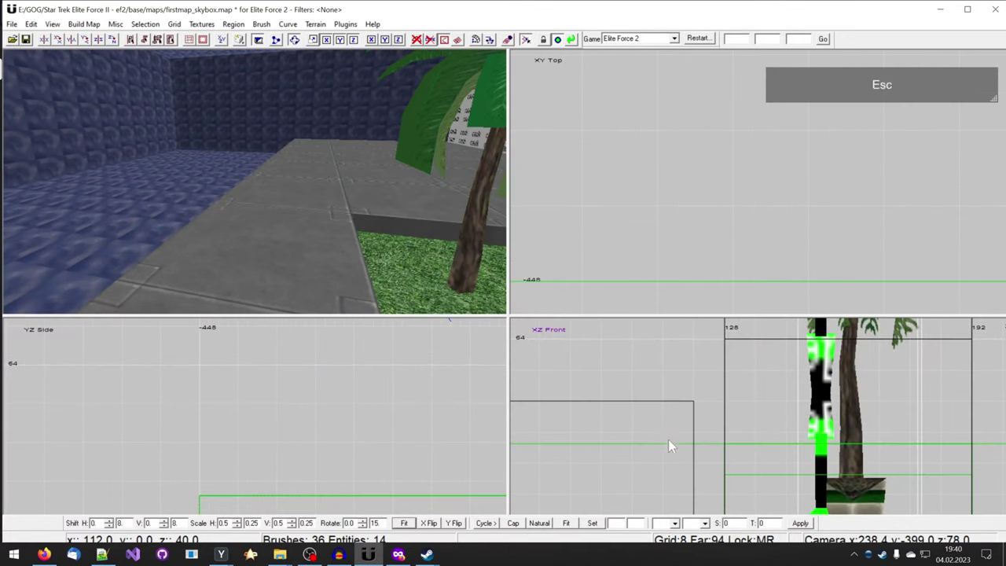
{"action": "mouse_move", "coordinate": [668, 441]}
{"action": "left_mouse_down"}
{"action": "mouse_move", "coordinate": [648, 445]}
{"action": "mouse_move", "coordinate": [652, 452]}
{"action": "left_mouse_up"}
{"action": "key", "text": "1"}
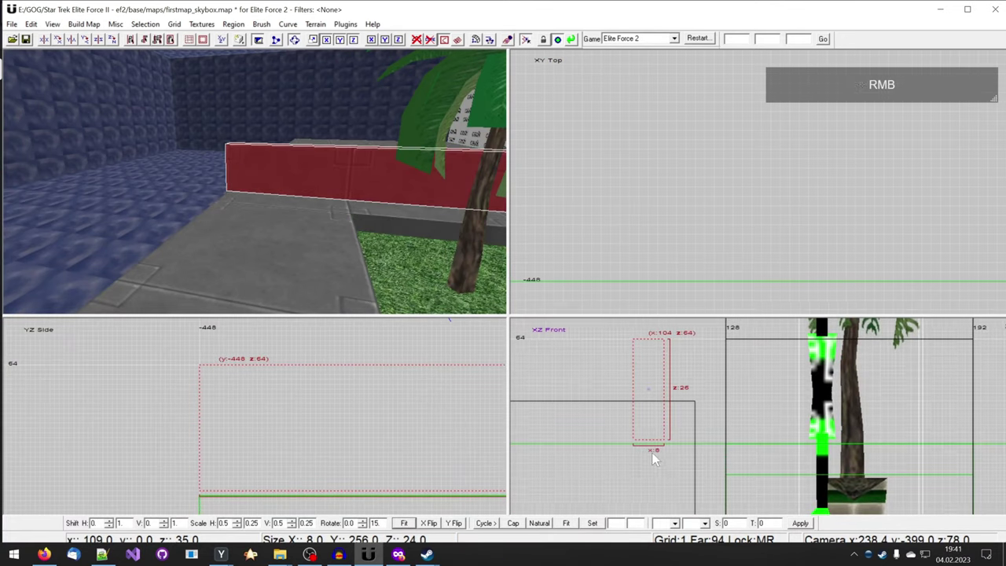
{"action": "right_click_drag", "start_coordinate": [651, 452], "coordinate": [719, 430]}
Step: Shorten the new brush along y to 8 units on grid 8, placing it at y -432 near the ground's edge
{"action": "scroll", "coordinate": [651, 452], "scroll_direction": "up", "scroll_amount": 4}
{"action": "right_click", "coordinate": [378, 214]}
{"action": "scroll", "coordinate": [647, 182], "scroll_direction": "down", "scroll_amount": 8}
{"action": "key", "text": "4"}
{"action": "left_click_drag", "start_coordinate": [720, 224], "coordinate": [725, 138]}
{"action": "scroll", "coordinate": [727, 133], "scroll_direction": "up", "scroll_amount": 2}
{"action": "mouse_move", "coordinate": [727, 133]}
{"action": "right_mouse_down"}
{"action": "mouse_move", "coordinate": [727, 55]}
{"action": "mouse_move", "coordinate": [700, 75]}
{"action": "right_mouse_up"}
{"action": "scroll", "coordinate": [727, 133], "scroll_direction": "down", "scroll_amount": 3}
{"action": "left_click_drag", "start_coordinate": [693, 116], "coordinate": [698, 274]}
{"action": "right_click_drag", "start_coordinate": [698, 273], "coordinate": [723, 196]}
{"action": "scroll", "coordinate": [698, 267], "scroll_direction": "up", "scroll_amount": 4}
{"action": "left_click_drag", "start_coordinate": [688, 284], "coordinate": [686, 157]}
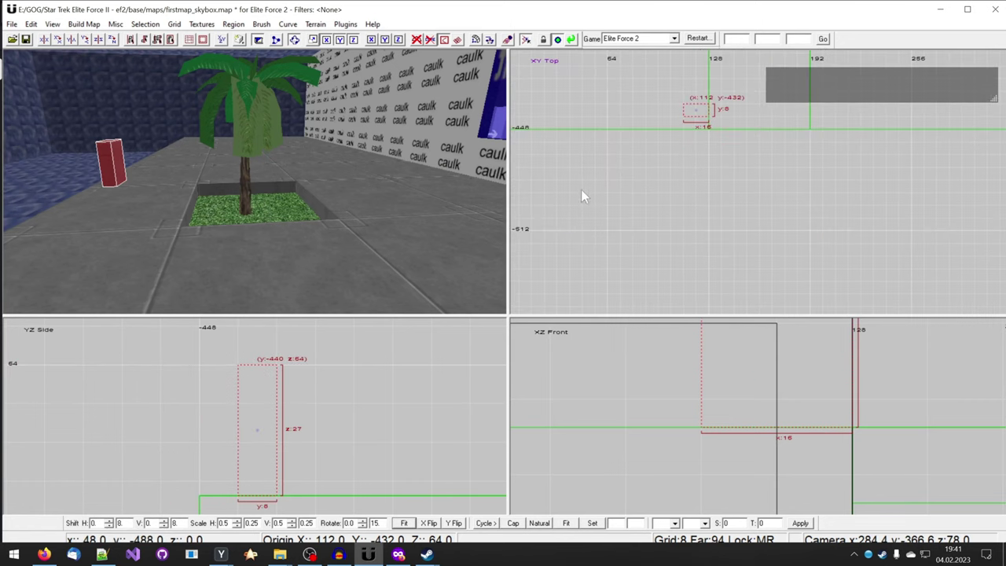
Step: Narrow the brush along x to 8 units so it forms a square post at x 112
{"action": "right_click", "coordinate": [477, 202]}
{"action": "scroll", "coordinate": [711, 157], "scroll_direction": "up", "scroll_amount": 4}
{"action": "right_click_drag", "start_coordinate": [684, 103], "coordinate": [731, 196]}
{"action": "left_click_drag", "start_coordinate": [746, 193], "coordinate": [714, 192]}
{"action": "right_click_drag", "start_coordinate": [714, 192], "coordinate": [670, 161]}
{"action": "scroll", "coordinate": [707, 408], "scroll_direction": "down", "scroll_amount": 4}
{"action": "right_click_drag", "start_coordinate": [707, 369], "coordinate": [673, 455]}
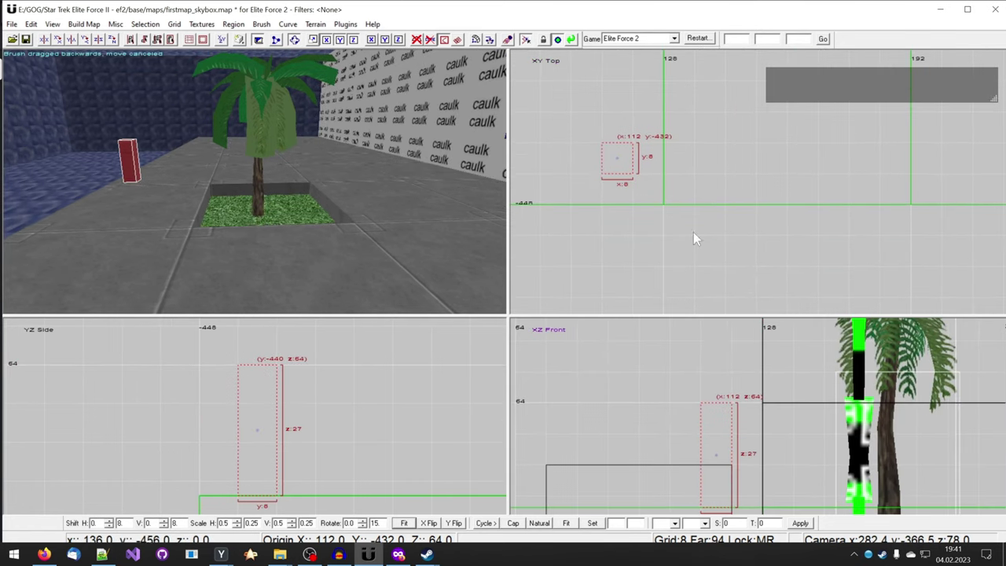
Step: Lower the post's top so it is 19 units high, and place a duplicate of it diagonally above at x 120
{"action": "right_click_drag", "start_coordinate": [655, 202], "coordinate": [763, 198]}
{"action": "scroll", "coordinate": [656, 202], "scroll_direction": "up", "scroll_amount": 2}
{"action": "scroll", "coordinate": [707, 377], "scroll_direction": "down", "scroll_amount": 1}
{"action": "right_click_drag", "start_coordinate": [707, 377], "coordinate": [673, 358]}
{"action": "left_click_drag", "start_coordinate": [696, 378], "coordinate": [696, 400]}
{"action": "right_click", "coordinate": [323, 311]}
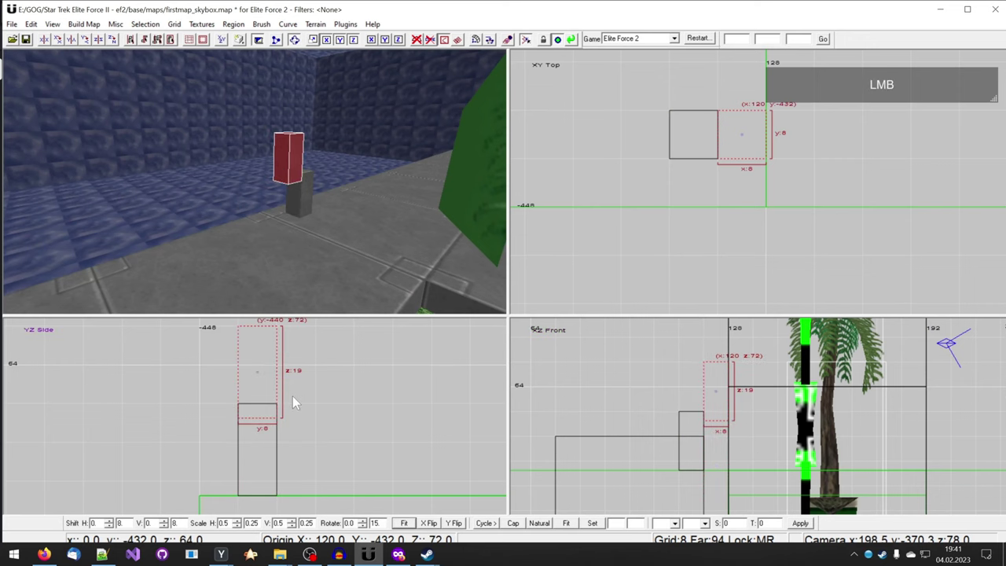
Step: Reshape the copy into an 8-unit-high rail, rotate it onto the x axis over the post, and lengthen it to 64 units
{"action": "scroll", "coordinate": [727, 161], "scroll_direction": "down", "scroll_amount": 3}
{"action": "right_click_drag", "start_coordinate": [730, 161], "coordinate": [703, 195]}
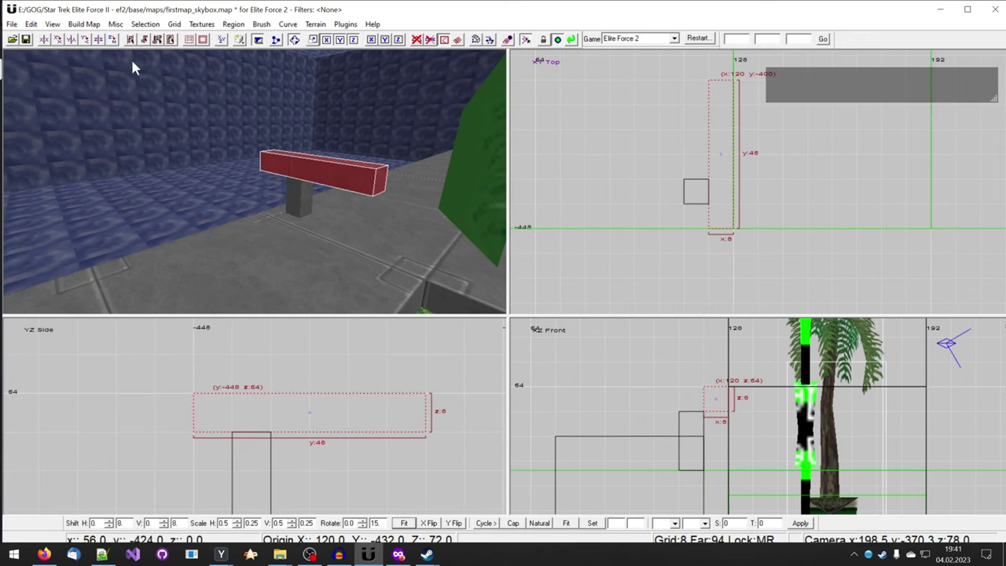
{"action": "left_click", "coordinate": [113, 39]}
{"action": "left_click_drag", "start_coordinate": [703, 187], "coordinate": [704, 198]}
{"action": "scroll", "coordinate": [650, 218], "scroll_direction": "down", "scroll_amount": 2}
{"action": "mouse_move", "coordinate": [635, 216]}
{"action": "left_mouse_down"}
{"action": "mouse_move", "coordinate": [651, 217]}
{"action": "mouse_move", "coordinate": [552, 214]}
{"action": "left_mouse_up"}
{"action": "right_click_drag", "start_coordinate": [345, 208], "coordinate": [340, 207]}
Step: Duplicate the fence post and place the copy under the rail's other end at x 72
{"action": "key", "text": "Escape"}
{"action": "left_click", "coordinate": [367, 191], "text": "shift"}
{"action": "right_click_drag", "start_coordinate": [685, 221], "coordinate": [732, 216]}
{"action": "key", "text": "space"}
{"action": "left_click_drag", "start_coordinate": [736, 217], "coordinate": [642, 202]}
{"action": "right_click_drag", "start_coordinate": [346, 176], "coordinate": [340, 173]}
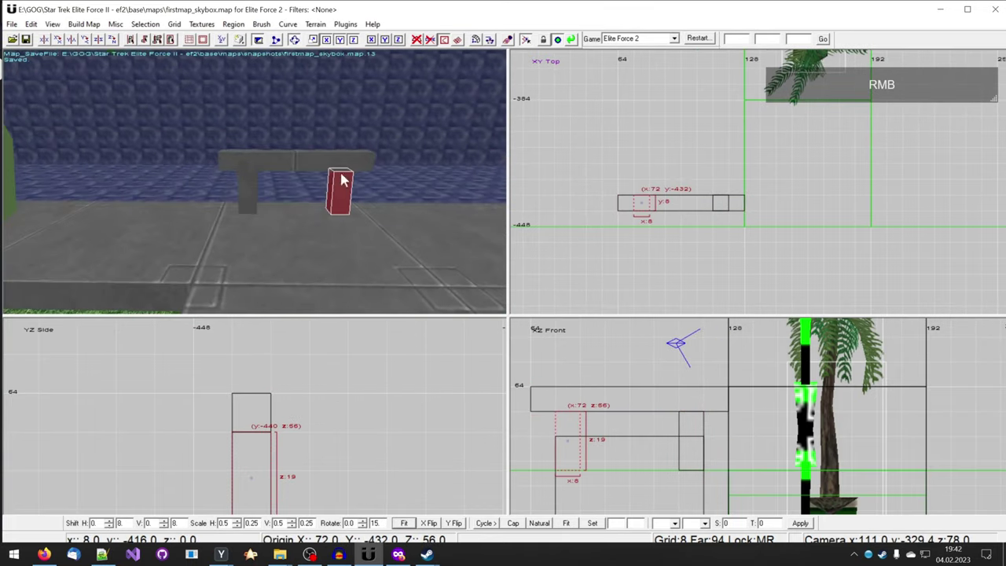
Step: Duplicate both posts above the rail and trim the copies on grid 2 to 12 units high, resting on the rail
{"action": "scroll", "coordinate": [597, 420], "scroll_direction": "down", "scroll_amount": 1}
{"action": "key", "text": "space"}
{"action": "left_click_drag", "start_coordinate": [718, 477], "coordinate": [701, 402]}
{"action": "scroll", "coordinate": [684, 431], "scroll_direction": "up", "scroll_amount": 6}
{"action": "right_click_drag", "start_coordinate": [684, 431], "coordinate": [739, 444]}
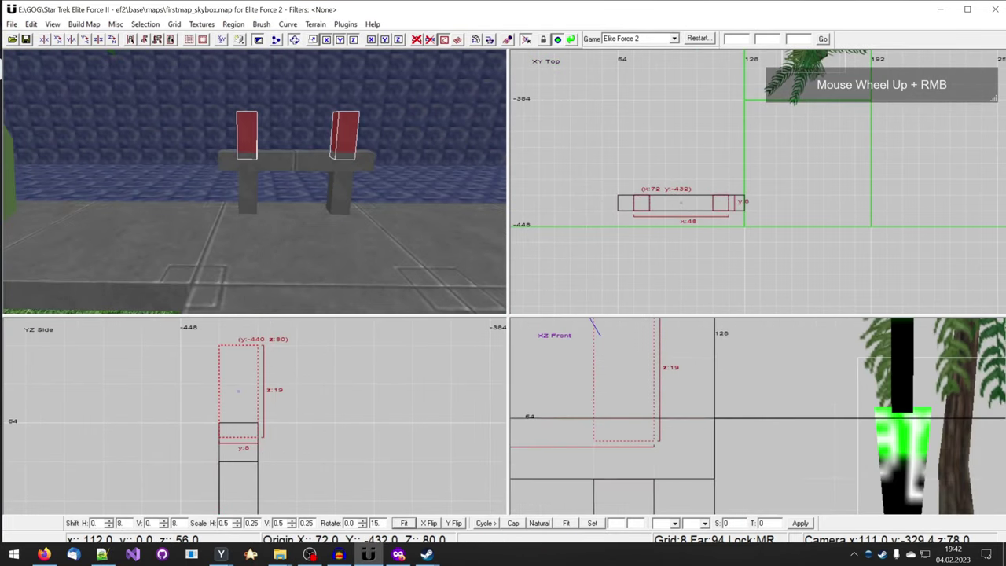
{"action": "key", "text": "2"}
{"action": "left_click_drag", "start_coordinate": [641, 478], "coordinate": [641, 460]}
{"action": "right_click_drag", "start_coordinate": [272, 208], "coordinate": [269, 199]}
Step: Duplicate the rail and place the copy on top of the upper posts, with its top at z 84
{"action": "key", "text": "Escape"}
{"action": "left_click", "coordinate": [268, 168], "text": "shift"}
{"action": "scroll", "coordinate": [685, 462], "scroll_direction": "down", "scroll_amount": 4}
{"action": "key", "text": "space"}
{"action": "left_click_drag", "start_coordinate": [680, 464], "coordinate": [669, 380]}
{"action": "key", "text": "Escape"}
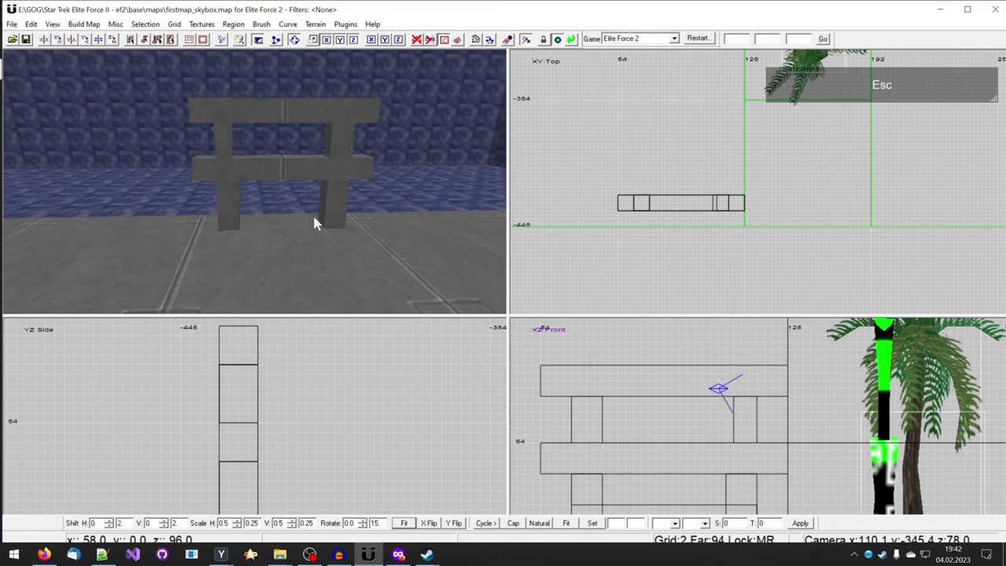
Step: Widen the upper post at x 112 to 8 units so it lines up with the post below
{"action": "scroll", "coordinate": [314, 217], "scroll_direction": "up", "scroll_amount": 1}
{"action": "left_click", "coordinate": [195, 153], "text": "shift"}
{"action": "scroll", "coordinate": [711, 204], "scroll_direction": "up", "scroll_amount": 6}
{"action": "left_click_drag", "start_coordinate": [668, 216], "coordinate": [652, 217]}
{"action": "key", "text": "Escape"}
{"action": "mouse_move", "coordinate": [198, 245]}
{"action": "left_mouse_down", "text": "shift"}
{"action": "mouse_move", "coordinate": [183, 215]}
{"action": "mouse_move", "coordinate": [357, 237]}
{"action": "left_mouse_up", "text": "shift"}
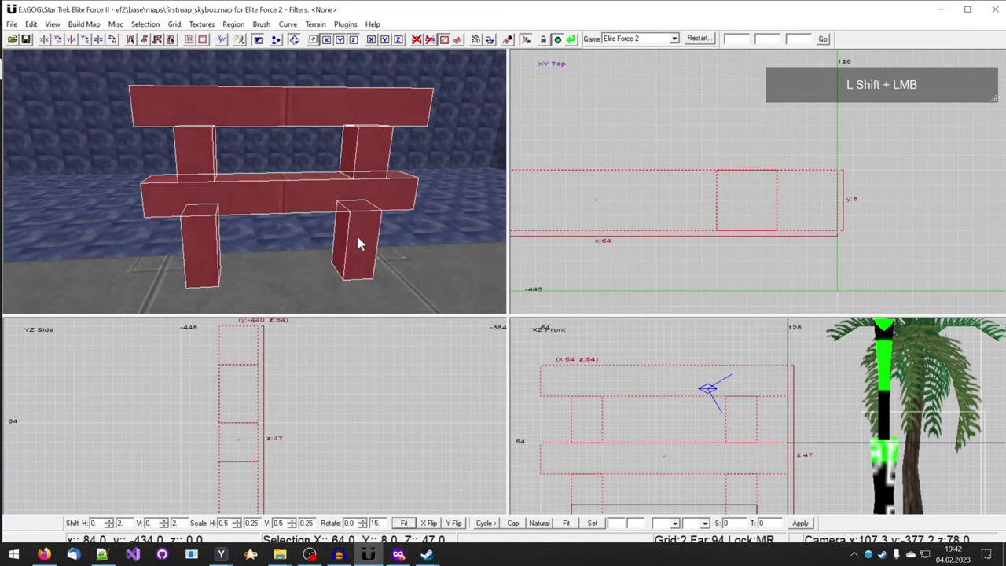
{"action": "key", "text": "Escape"}
{"action": "scroll", "coordinate": [253, 181], "scroll_direction": "down", "scroll_amount": 3}
{"action": "key", "text": "Escape"}
Step: Duplicate the two 12-unit upper posts and place the copies on top of the upper rail
{"action": "right_click_drag", "start_coordinate": [214, 166], "coordinate": [226, 154]}
{"action": "left_click", "coordinate": [239, 148], "text": "shift"}
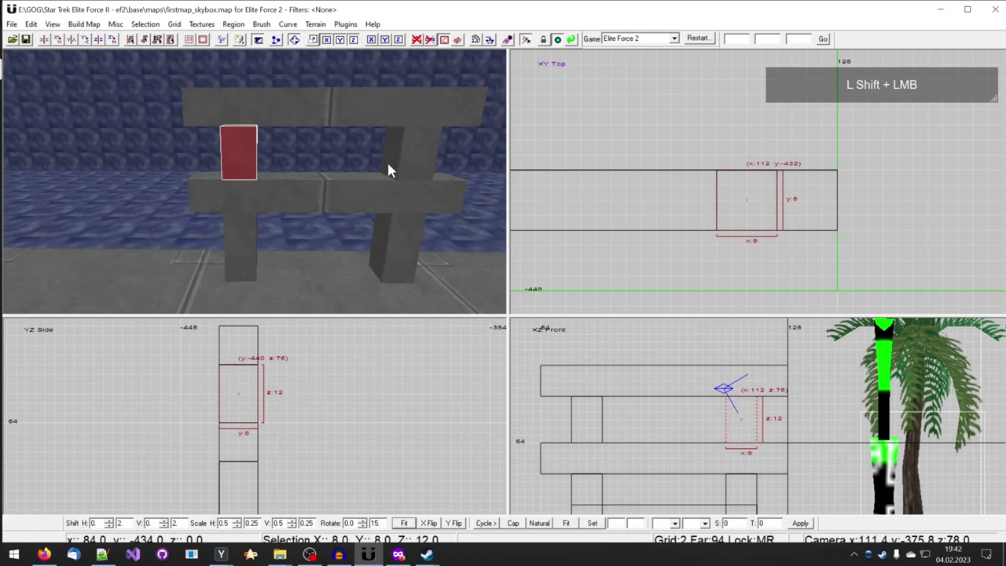
{"action": "left_click", "coordinate": [407, 158], "text": "shift"}
{"action": "scroll", "coordinate": [711, 427], "scroll_direction": "down", "scroll_amount": 1}
{"action": "key", "text": "space"}
{"action": "left_click_drag", "start_coordinate": [761, 439], "coordinate": [755, 372]}
{"action": "key", "text": "Escape"}
Step: Shorten both rails by 4 units at each end so they are 56 units long, starting at x 68
{"action": "right_click_drag", "start_coordinate": [320, 179], "coordinate": [315, 175]}
{"action": "left_click_drag", "start_coordinate": [271, 166], "coordinate": [330, 206], "text": "shift"}
{"action": "key", "text": "Escape"}
{"action": "left_click_drag", "start_coordinate": [352, 170], "coordinate": [464, 176], "text": "shift"}
{"action": "scroll", "coordinate": [844, 172], "scroll_direction": "up", "scroll_amount": 1}
{"action": "left_click_drag", "start_coordinate": [797, 234], "coordinate": [758, 239]}
{"action": "right_click_drag", "start_coordinate": [757, 239], "coordinate": [690, 217]}
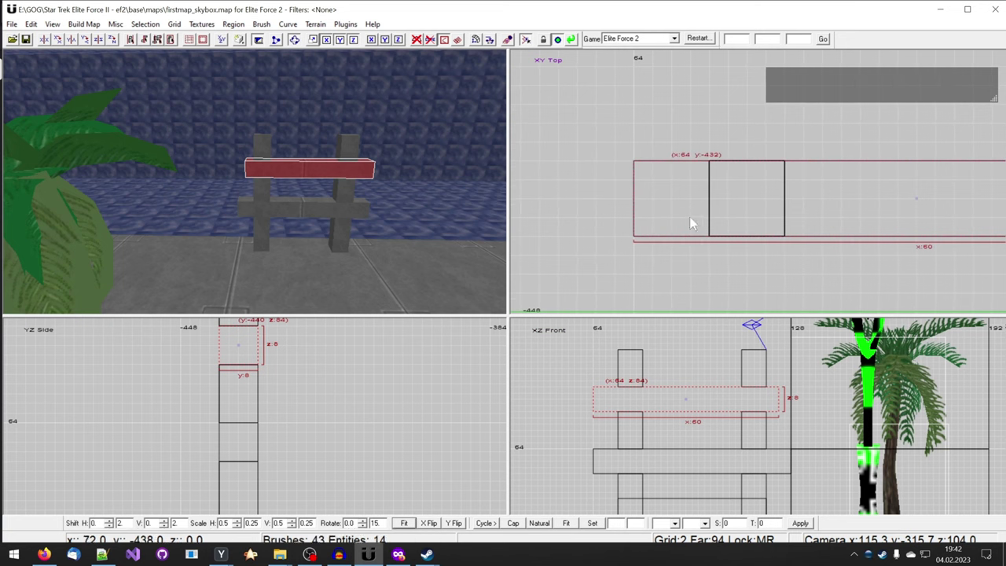
{"action": "left_click", "coordinate": [317, 213], "text": "shift"}
{"action": "left_click_drag", "start_coordinate": [826, 462], "coordinate": [813, 462]}
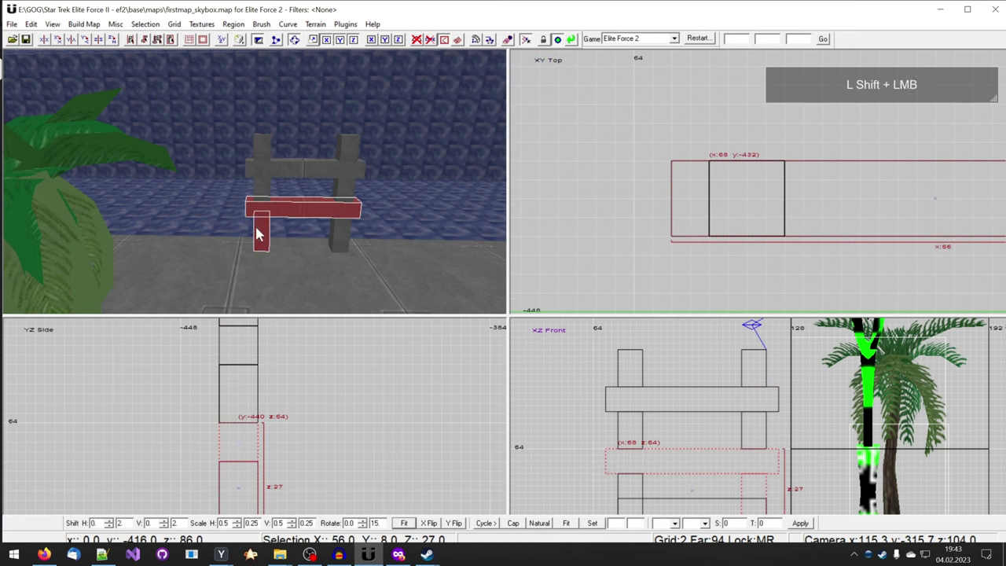
Step: Select all the fence posts and rails and turn them into a detail entity
{"action": "right_click_drag", "start_coordinate": [339, 223], "coordinate": [364, 307]}
{"action": "key", "text": "n"}
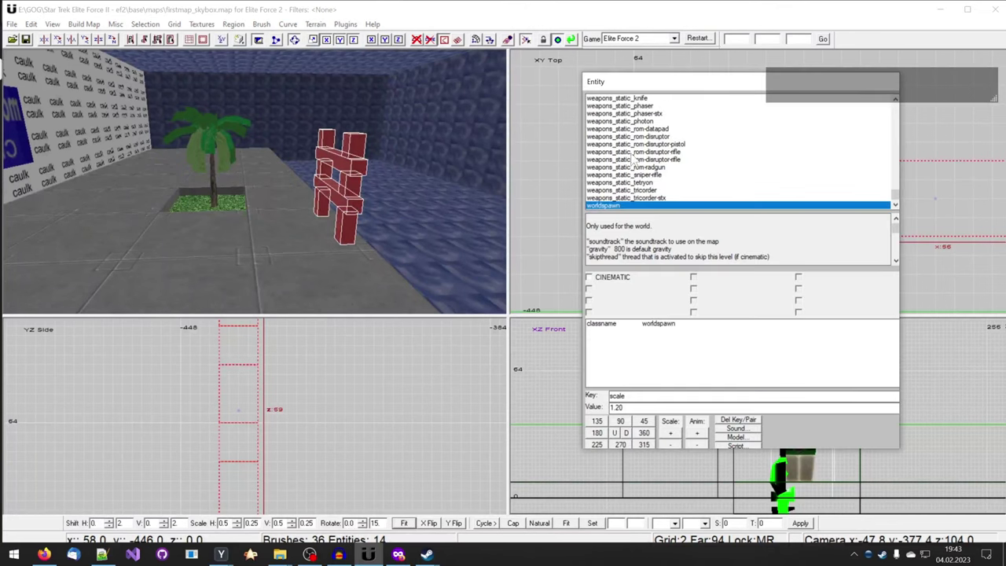
{"action": "key", "text": "e"}
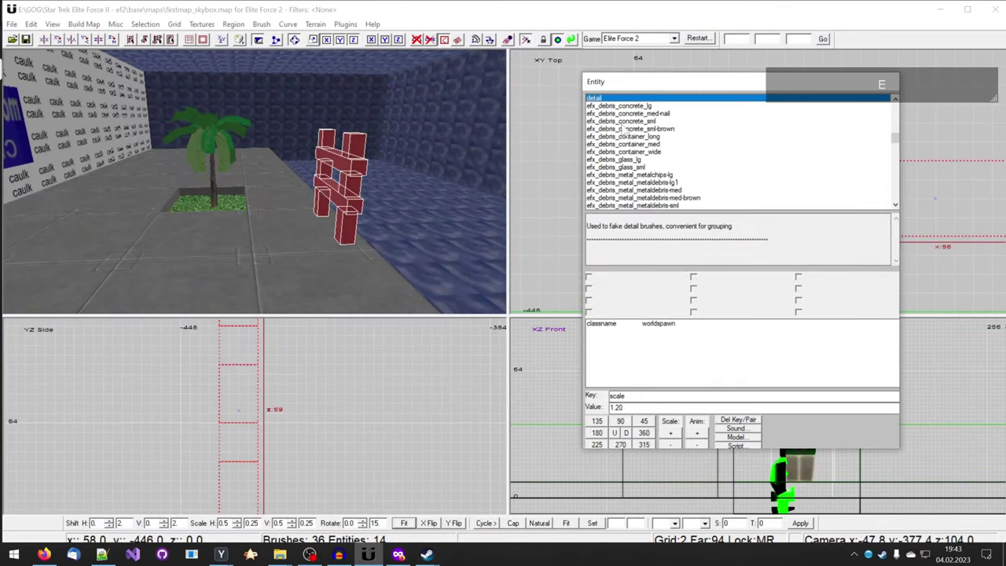
{"action": "double_click", "coordinate": [599, 99]}
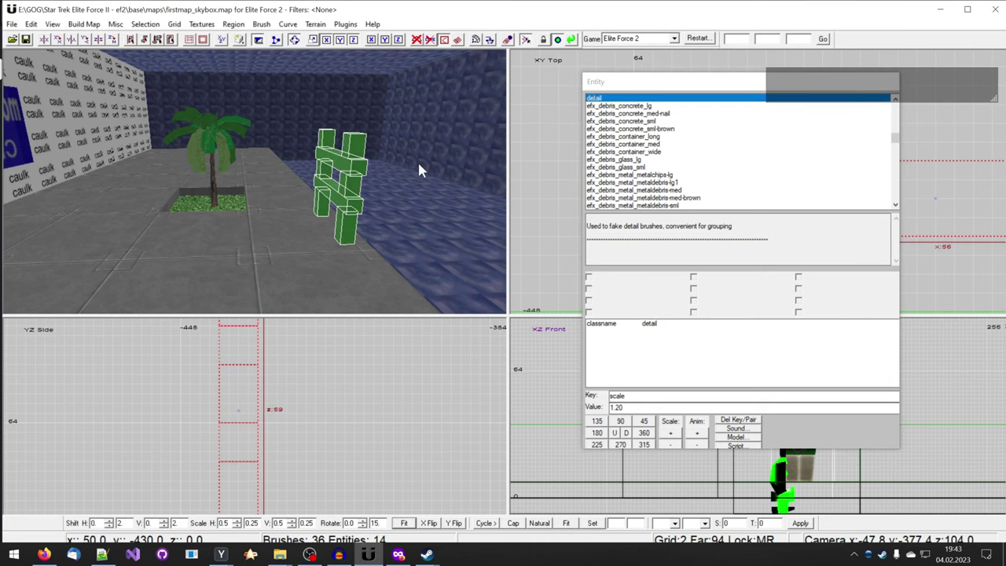
{"action": "key", "text": "n"}
{"action": "right_click_drag", "start_coordinate": [356, 179], "coordinate": [356, 178]}
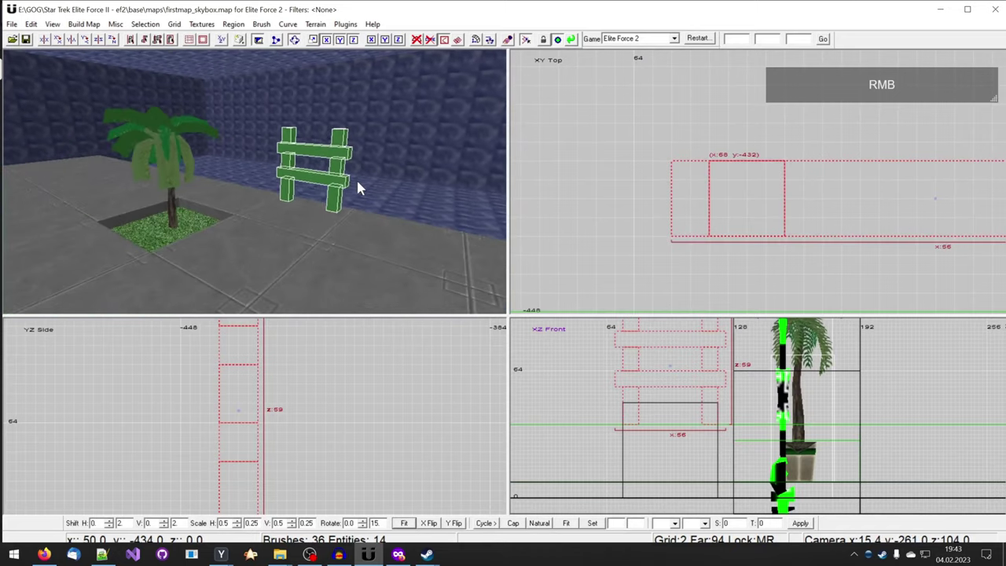
Step: Move the fence section towards the ground's edge, to y -438
{"action": "scroll", "coordinate": [723, 204], "scroll_direction": "down", "scroll_amount": 5}
{"action": "right_click_drag", "start_coordinate": [723, 204], "coordinate": [579, 213]}
{"action": "scroll", "coordinate": [585, 212], "scroll_direction": "up", "scroll_amount": 3}
{"action": "left_click_drag", "start_coordinate": [598, 211], "coordinate": [599, 247]}
Step: Duplicate the fence section and place the copy beside the first at x 132
{"action": "scroll", "coordinate": [692, 202], "scroll_direction": "down", "scroll_amount": 3}
{"action": "right_click_drag", "start_coordinate": [691, 200], "coordinate": [556, 206]}
{"action": "key", "text": "space"}
{"action": "left_click_drag", "start_coordinate": [586, 252], "coordinate": [762, 238]}
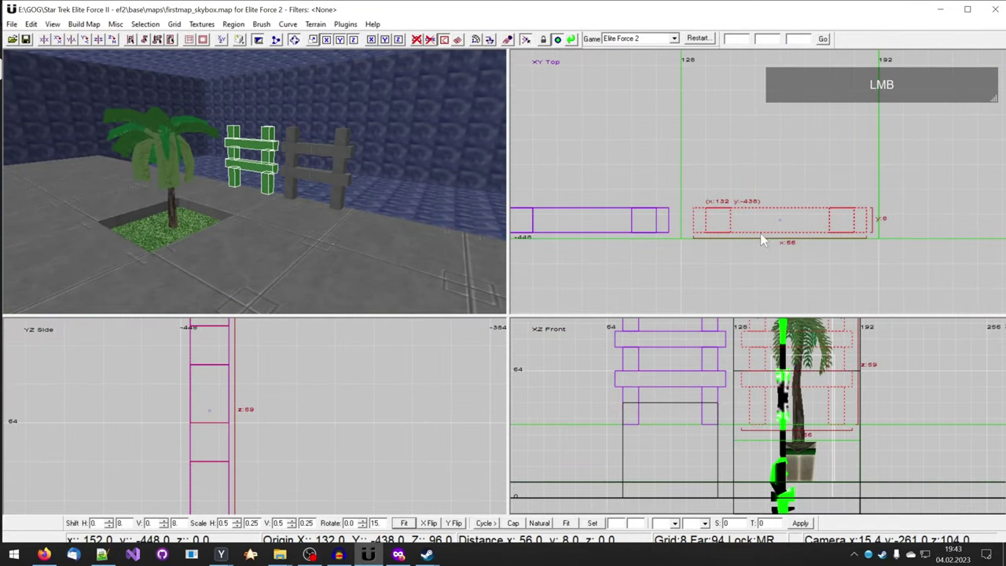
Step: Select both fence sections and duplicate the pair further along the ground's edge in the positive x direction
{"action": "scroll", "coordinate": [604, 181], "scroll_direction": "down", "scroll_amount": 3}
{"action": "right_click_drag", "start_coordinate": [377, 211], "coordinate": [371, 191]}
{"action": "left_click", "coordinate": [366, 189], "text": "shift"}
{"action": "key", "text": "ctrl+shift+e"}
{"action": "scroll", "coordinate": [627, 189], "scroll_direction": "down", "scroll_amount": 2}
{"action": "key", "text": "space"}
{"action": "left_click_drag", "start_coordinate": [603, 212], "coordinate": [724, 204]}
{"action": "right_click_drag", "start_coordinate": [723, 206], "coordinate": [632, 219]}
Step: Duplicate the pair of fence sections twice more, continuing the row past the wall at x 512
{"action": "key", "text": "space"}
{"action": "mouse_move", "coordinate": [643, 232]}
{"action": "left_mouse_down"}
{"action": "mouse_move", "coordinate": [771, 215]}
{"action": "mouse_move", "coordinate": [763, 223]}
{"action": "left_mouse_up"}
{"action": "right_click_drag", "start_coordinate": [785, 216], "coordinate": [994, 200]}
{"action": "key", "text": "space"}
{"action": "left_click_drag", "start_coordinate": [984, 216], "coordinate": [815, 216]}
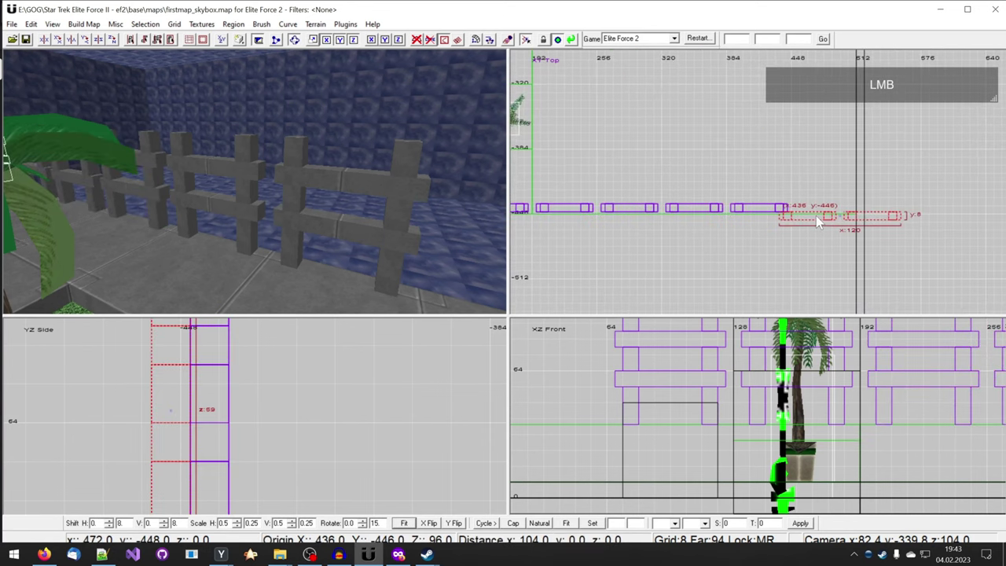
Step: Delete the last fence section that lies beyond the wall at x 512
{"action": "mouse_move", "coordinate": [265, 190]}
{"action": "right_mouse_down"}
{"action": "mouse_move", "coordinate": [364, 202]}
{"action": "mouse_move", "coordinate": [344, 202]}
{"action": "right_mouse_up"}
{"action": "key", "text": "Escape"}
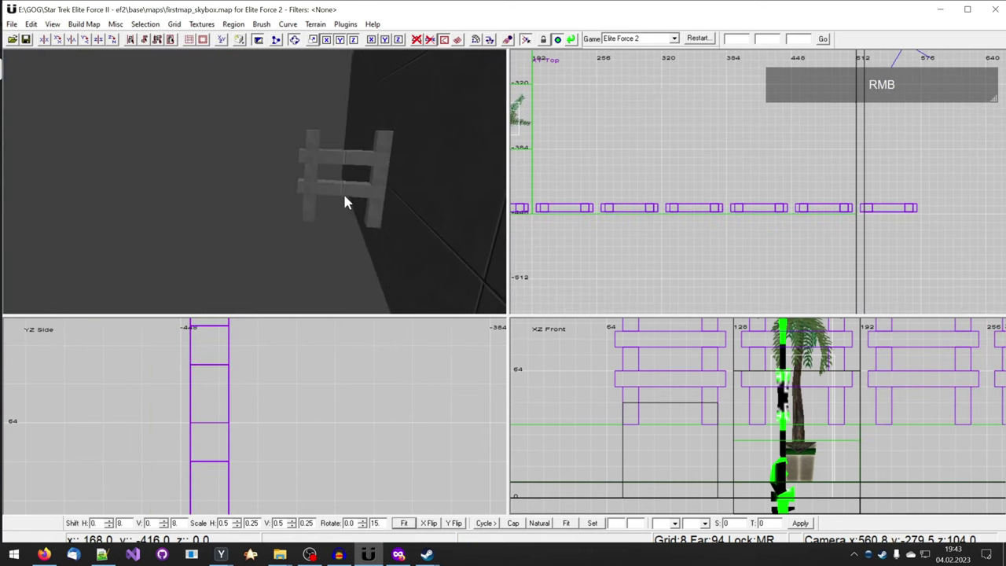
{"action": "key", "text": "ctrl+shift+e"}
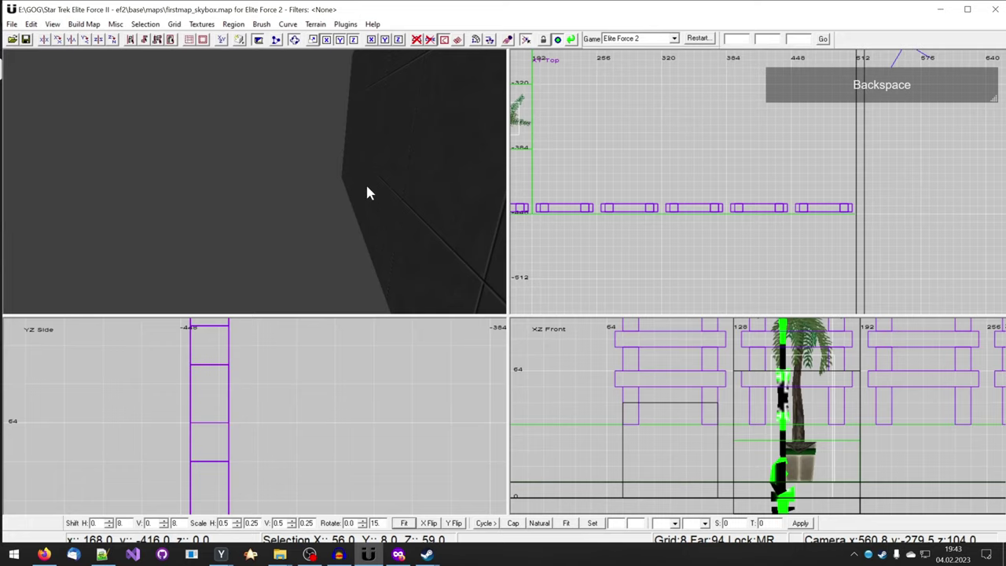
Step: Duplicate the fence section at the row's unfinished end and move the copy further in the negative x direction
{"action": "right_click_drag", "start_coordinate": [367, 186], "coordinate": [210, 136]}
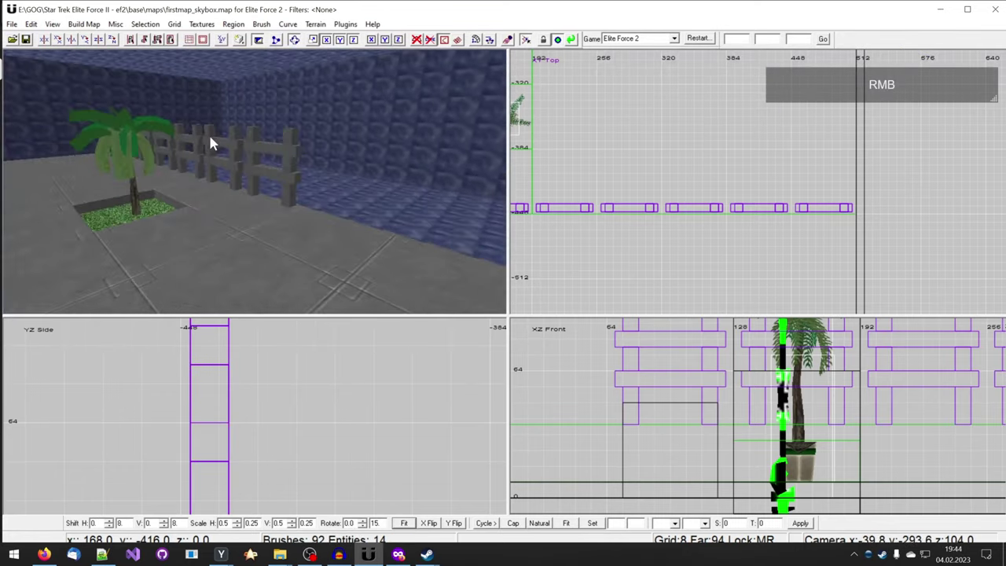
{"action": "left_click", "coordinate": [253, 167], "text": "shift"}
{"action": "key", "text": "ctrl+shift+e"}
{"action": "scroll", "coordinate": [683, 207], "scroll_direction": "down", "scroll_amount": 5}
{"action": "right_click_drag", "start_coordinate": [683, 207], "coordinate": [825, 233]}
{"action": "scroll", "coordinate": [826, 228], "scroll_direction": "up", "scroll_amount": 4}
{"action": "key", "text": "space"}
{"action": "left_click_drag", "start_coordinate": [839, 231], "coordinate": [679, 233]}
Step: Continue the fence row with more duplicated sections in the negative x direction up to the wall at x -256
{"action": "left_click", "coordinate": [302, 180], "text": "shift"}
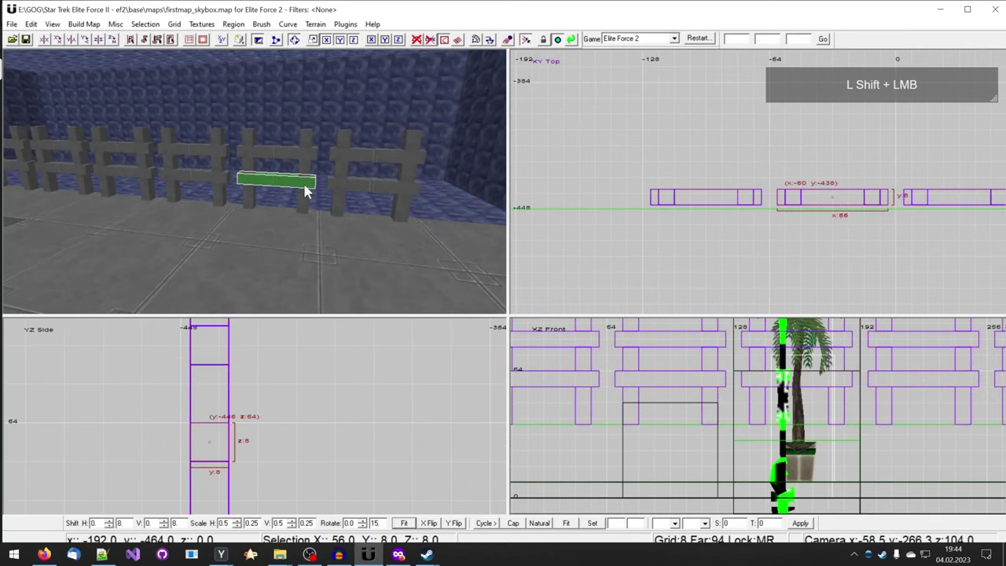
{"action": "key", "text": "ctrl+shift+e"}
{"action": "scroll", "coordinate": [914, 198], "scroll_direction": "down", "scroll_amount": 2}
{"action": "left_click_drag", "start_coordinate": [914, 195], "coordinate": [747, 189]}
{"action": "scroll", "coordinate": [823, 227], "scroll_direction": "up", "scroll_amount": 7}
{"action": "right_click_drag", "start_coordinate": [833, 231], "coordinate": [662, 194]}
{"action": "scroll", "coordinate": [661, 204], "scroll_direction": "down", "scroll_amount": 7}
Step: Save the map and run the Quick Compile (BSP and VIS)
{"action": "right_click_drag", "start_coordinate": [458, 225], "coordinate": [219, 110]}
{"action": "key", "text": "ctrl+s"}
{"action": "key", "text": "Escape"}
{"action": "left_click", "coordinate": [83, 24]}
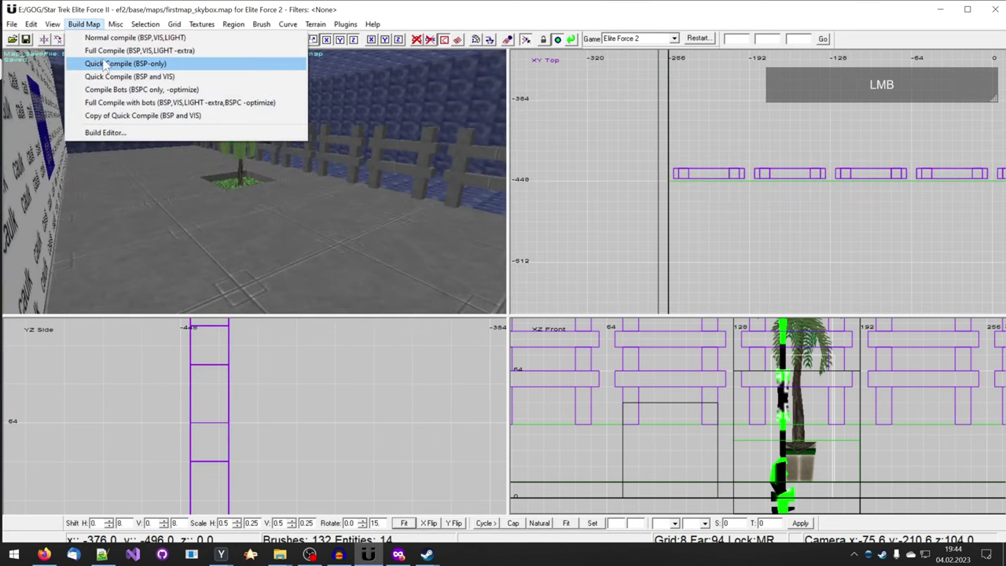
{"action": "left_click", "coordinate": [101, 78]}
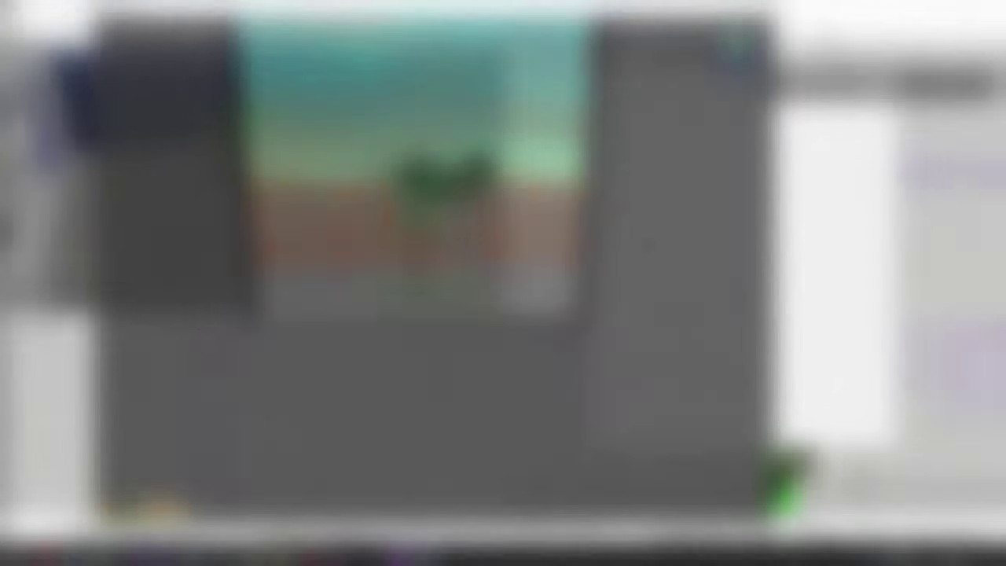
Step: Inspect the palm, the grass bed and the fence row through the window in the running game
{"action": "key", "text": "Down"}
{"action": "key", "text": "Up"}
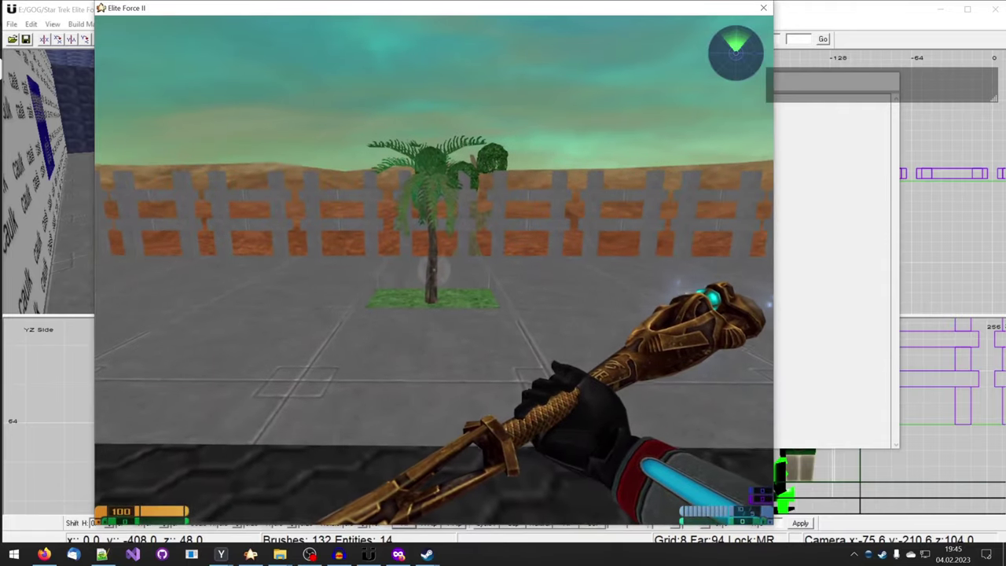
{"action": "key", "text": "Right"}
{"action": "key", "text": "Left"}
{"action": "key", "text": "Left"}
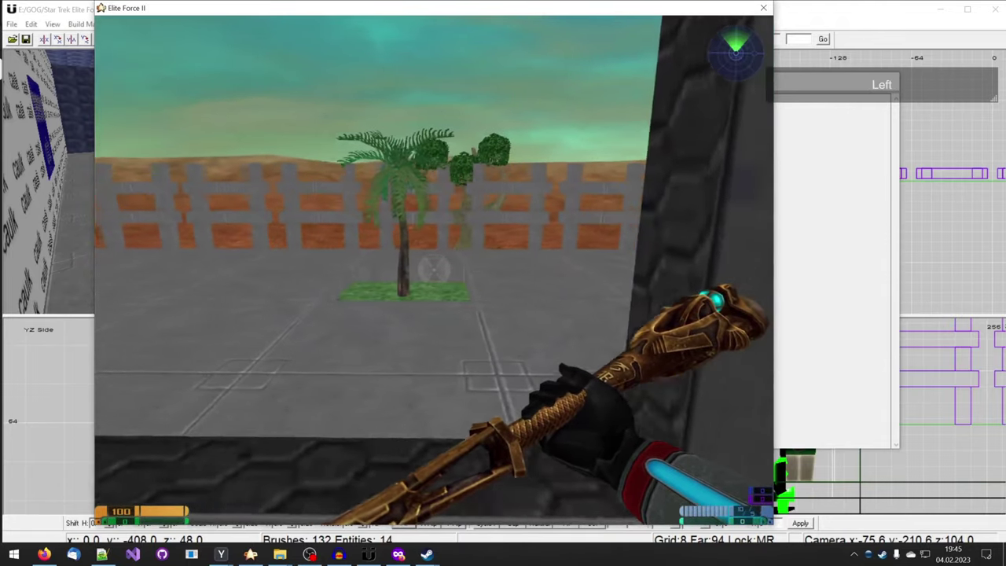
{"action": "key", "text": "Down"}
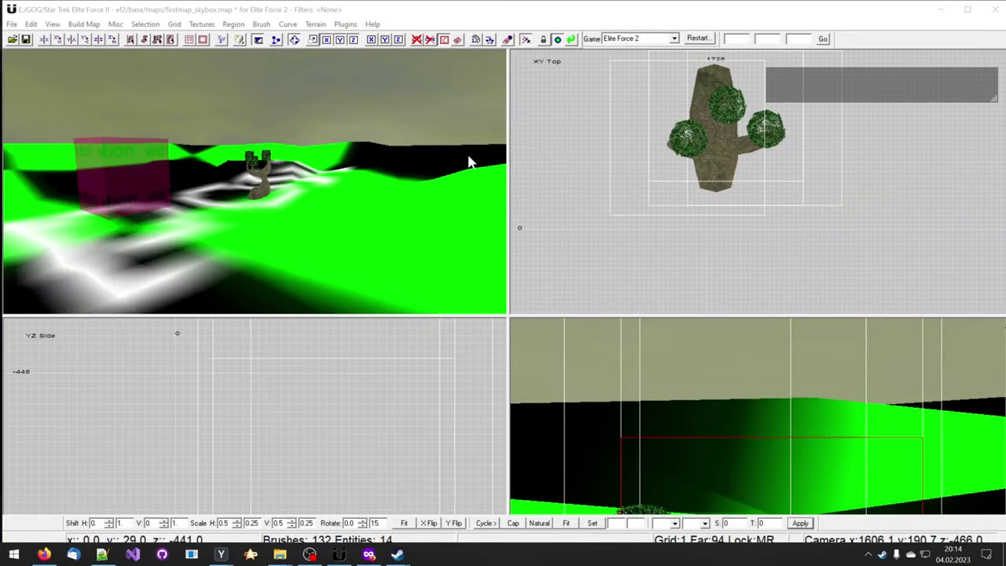
Step: Insert a ferengi-shuttle vehicle entity near the tree in the skybox and set its scale to 0.20
{"action": "right_click", "coordinate": [642, 126]}
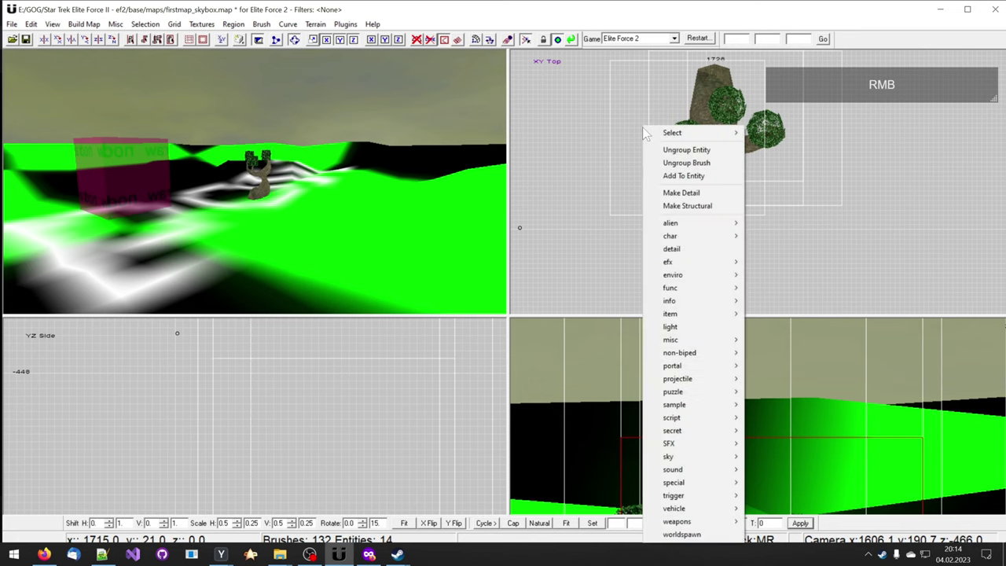
{"action": "left_click", "coordinate": [699, 508]}
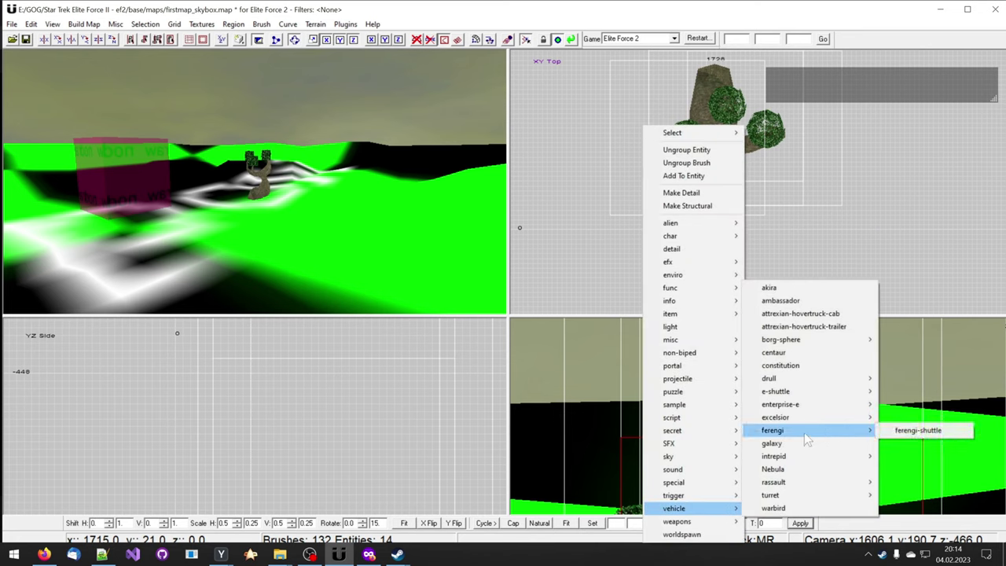
{"action": "left_click", "coordinate": [916, 430]}
{"action": "key", "text": "n"}
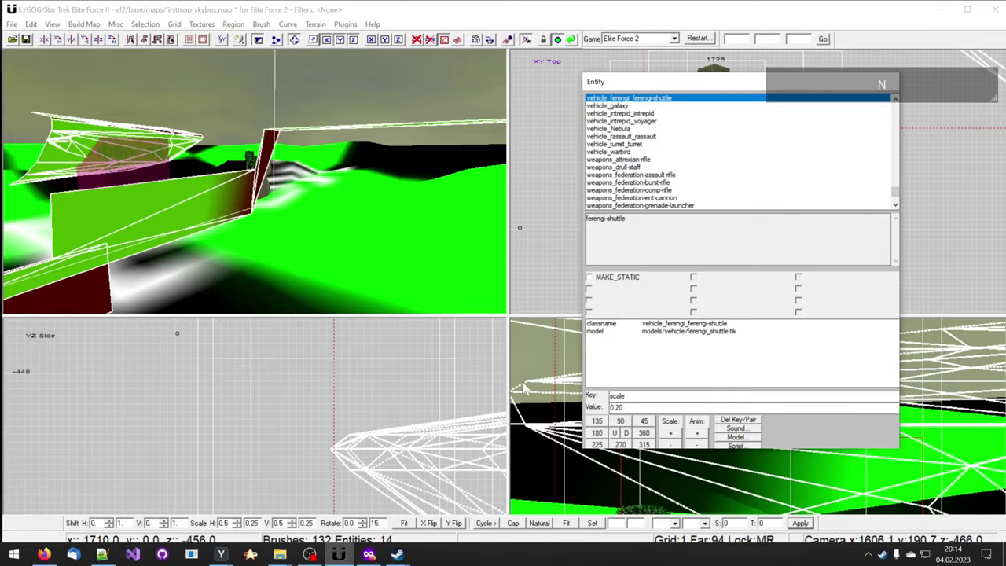
{"action": "left_click", "coordinate": [670, 445]}
{"action": "left_click", "coordinate": [669, 446]}
{"action": "left_click", "coordinate": [669, 445]}
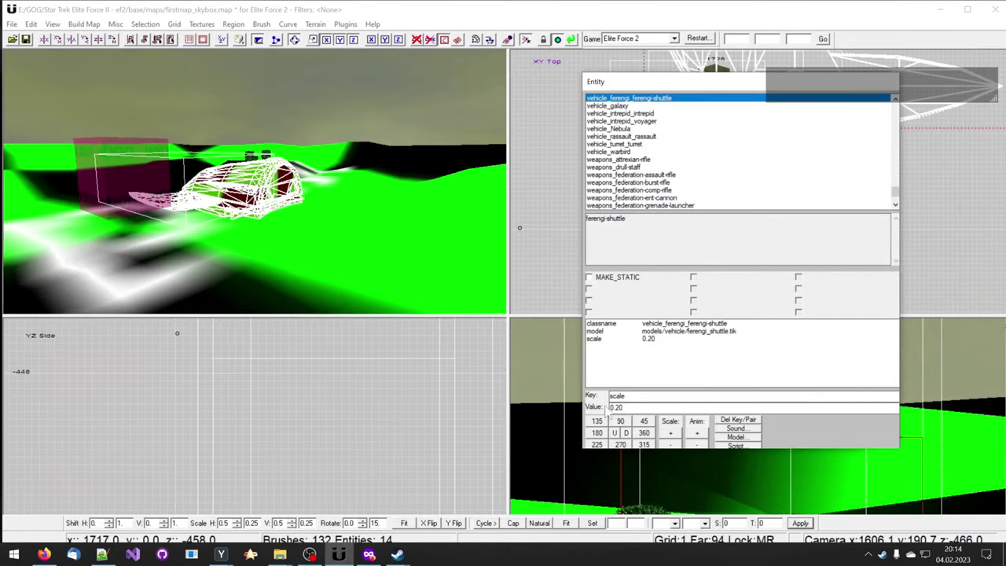
Step: Move the shuttle over the tree at about x 1720, y 64 and lift it above the terrain
{"action": "right_click_drag", "start_coordinate": [338, 228], "coordinate": [372, 274]}
{"action": "key", "text": "n"}
{"action": "scroll", "coordinate": [699, 181], "scroll_direction": "down", "scroll_amount": 2}
{"action": "left_click_drag", "start_coordinate": [710, 112], "coordinate": [695, 245]}
{"action": "right_click_drag", "start_coordinate": [711, 463], "coordinate": [731, 424]}
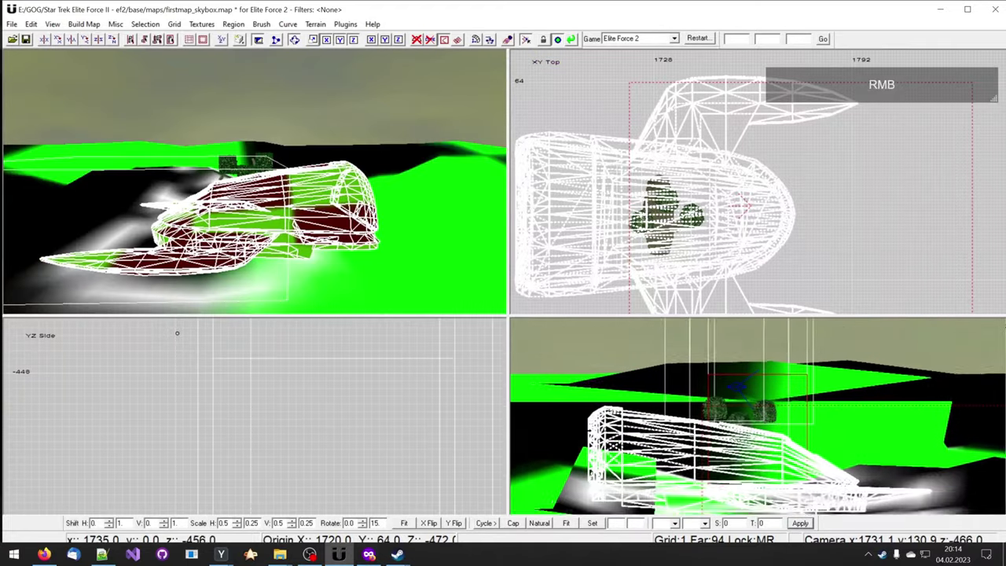
{"action": "left_click_drag", "start_coordinate": [726, 456], "coordinate": [731, 354]}
{"action": "right_click_drag", "start_coordinate": [361, 169], "coordinate": [367, 207]}
{"action": "right_click_drag", "start_coordinate": [738, 378], "coordinate": [694, 501]}
{"action": "left_click_drag", "start_coordinate": [695, 500], "coordinate": [661, 435]}
{"action": "right_click_drag", "start_coordinate": [310, 174], "coordinate": [366, 198]}
Step: Select the inner sky dome model, scale it down one step and shift it slightly sideways and upward
{"action": "key", "text": "Escape"}
{"action": "left_click", "coordinate": [418, 149], "text": "shift"}
{"action": "key", "text": "n"}
{"action": "left_click", "coordinate": [673, 445]}
{"action": "key", "text": "n"}
{"action": "scroll", "coordinate": [741, 168], "scroll_direction": "down", "scroll_amount": 6}
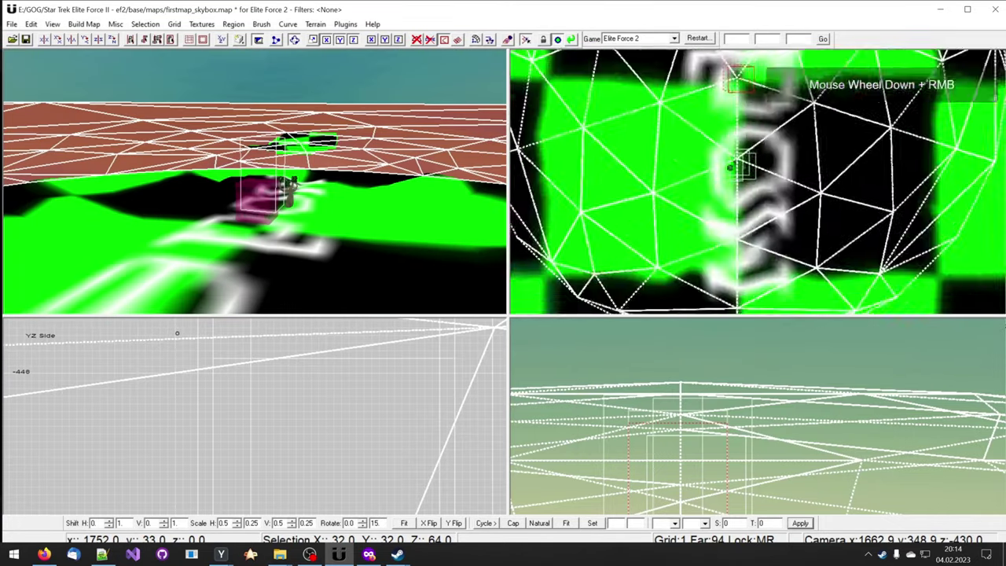
{"action": "scroll", "coordinate": [767, 157], "scroll_direction": "down", "scroll_amount": 3}
{"action": "right_click_drag", "start_coordinate": [767, 157], "coordinate": [748, 188]}
{"action": "scroll", "coordinate": [776, 382], "scroll_direction": "down", "scroll_amount": 3}
{"action": "right_click_drag", "start_coordinate": [776, 382], "coordinate": [852, 307]}
{"action": "right_click_drag", "start_coordinate": [330, 175], "coordinate": [341, 197], "text": "ctrl"}
{"action": "scroll", "coordinate": [709, 425], "scroll_direction": "down", "scroll_amount": 2}
{"action": "right_click_drag", "start_coordinate": [712, 408], "coordinate": [708, 459]}
{"action": "left_click_drag", "start_coordinate": [707, 459], "coordinate": [695, 438]}
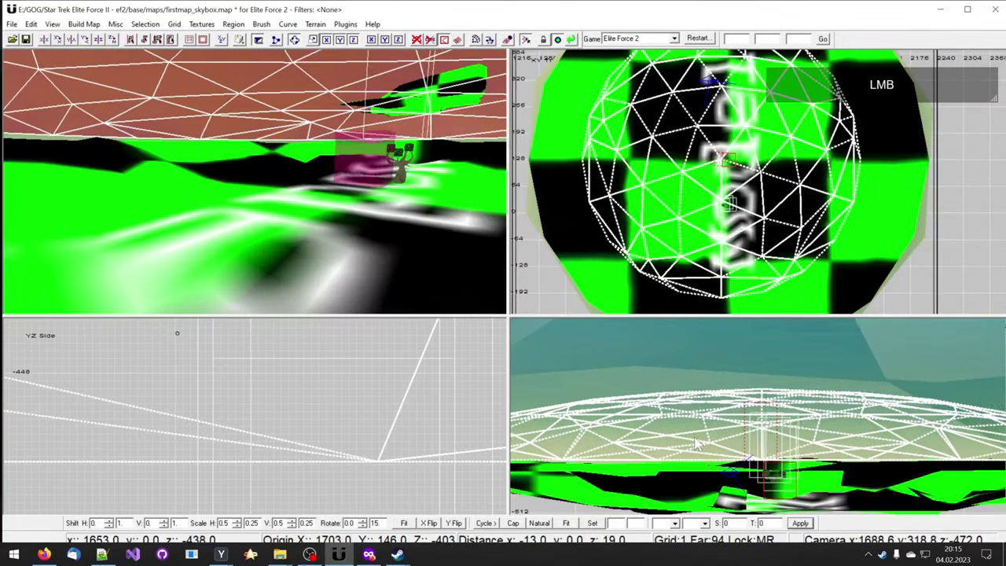
{"action": "right_click_drag", "start_coordinate": [361, 205], "coordinate": [364, 189], "text": "ctrl"}
Step: Select the shuttle and raise it high above the tree to about z -344
{"action": "key", "text": "Escape"}
{"action": "left_click", "coordinate": [380, 235], "text": "shift"}
{"action": "right_click_drag", "start_coordinate": [744, 460], "coordinate": [692, 481]}
{"action": "scroll", "coordinate": [707, 453], "scroll_direction": "down", "scroll_amount": 3}
{"action": "mouse_move", "coordinate": [718, 456]}
{"action": "left_mouse_down"}
{"action": "mouse_move", "coordinate": [710, 433]}
{"action": "mouse_move", "coordinate": [712, 447]}
{"action": "left_mouse_up"}
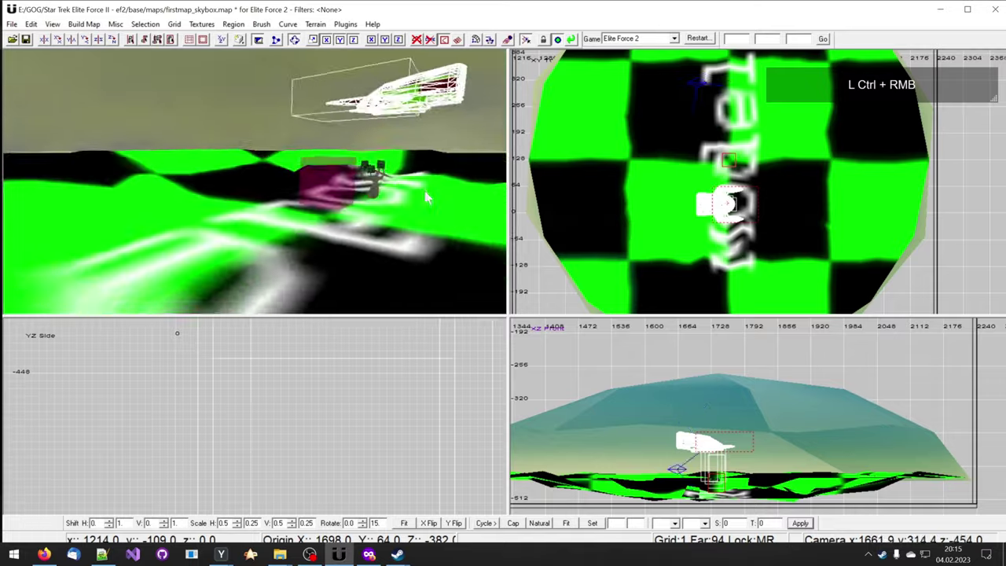
{"action": "right_click_drag", "start_coordinate": [427, 198], "coordinate": [425, 177], "text": "ctrl"}
{"action": "right_click_drag", "start_coordinate": [425, 177], "coordinate": [393, 192]}
{"action": "scroll", "coordinate": [660, 441], "scroll_direction": "up", "scroll_amount": 3}
{"action": "left_click_drag", "start_coordinate": [624, 405], "coordinate": [630, 367]}
Step: Shift the shuttle in the top view to about x 1720, y 63 so it hovers over the tree
{"action": "right_click_drag", "start_coordinate": [353, 200], "coordinate": [365, 169]}
{"action": "right_click_drag", "start_coordinate": [618, 260], "coordinate": [656, 259]}
{"action": "scroll", "coordinate": [618, 244], "scroll_direction": "up", "scroll_amount": 8}
{"action": "left_click_drag", "start_coordinate": [639, 230], "coordinate": [678, 228]}
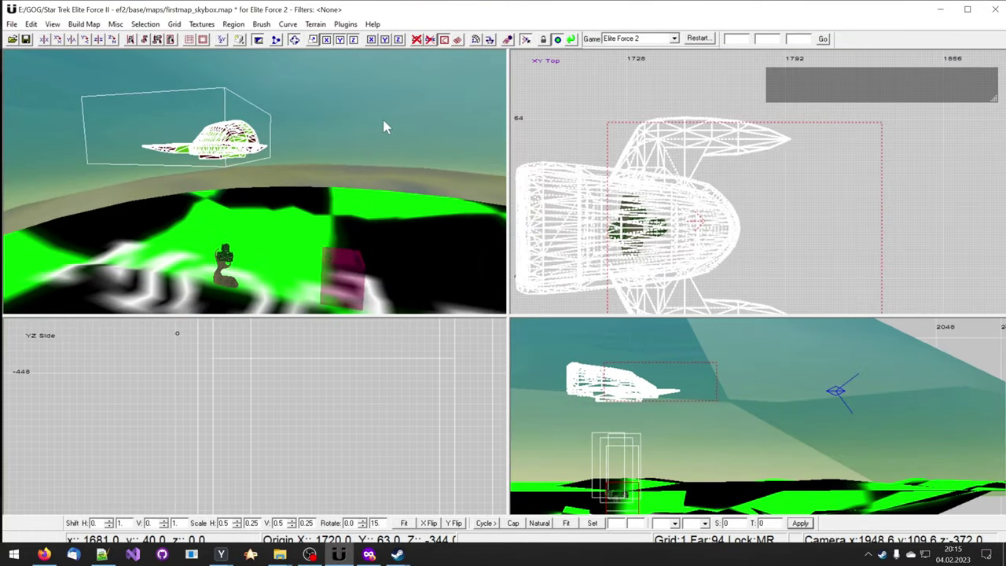
{"action": "right_click_drag", "start_coordinate": [383, 121], "coordinate": [367, 121]}
{"action": "key", "text": "Escape"}
Step: Draw a brush about 26 by 17 units around the tree and lower its upper edge to the shuttle's underside
{"action": "right_click_drag", "start_coordinate": [750, 408], "coordinate": [711, 343]}
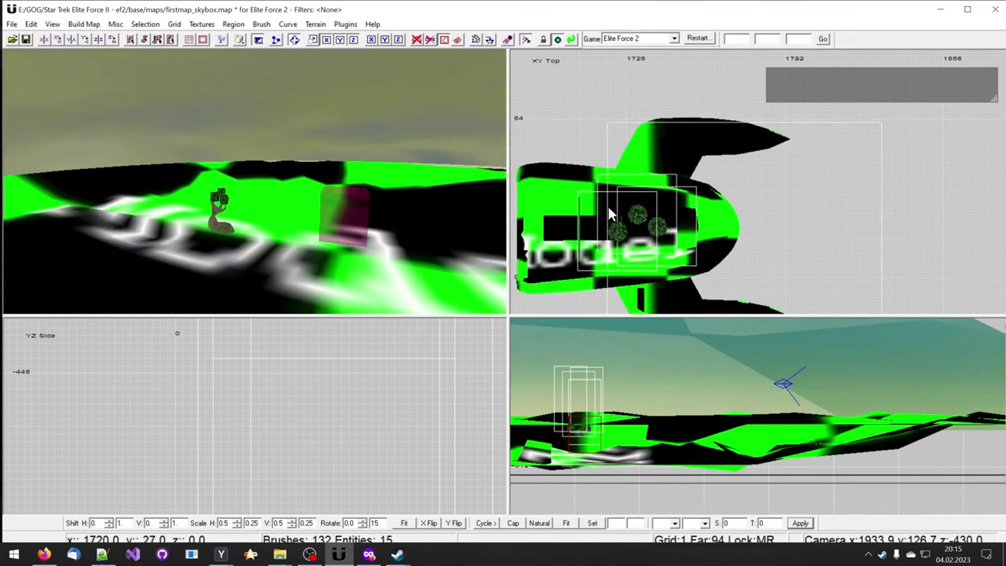
{"action": "scroll", "coordinate": [703, 393], "scroll_direction": "down", "scroll_amount": 2}
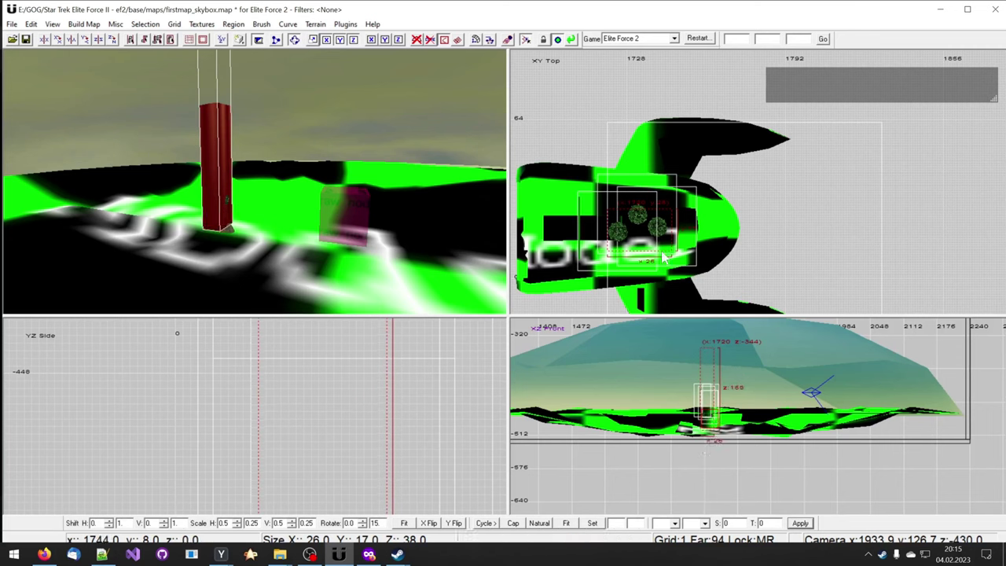
{"action": "right_click_drag", "start_coordinate": [302, 217], "coordinate": [315, 230], "text": "ctrl"}
{"action": "scroll", "coordinate": [754, 481], "scroll_direction": "down", "scroll_amount": 2}
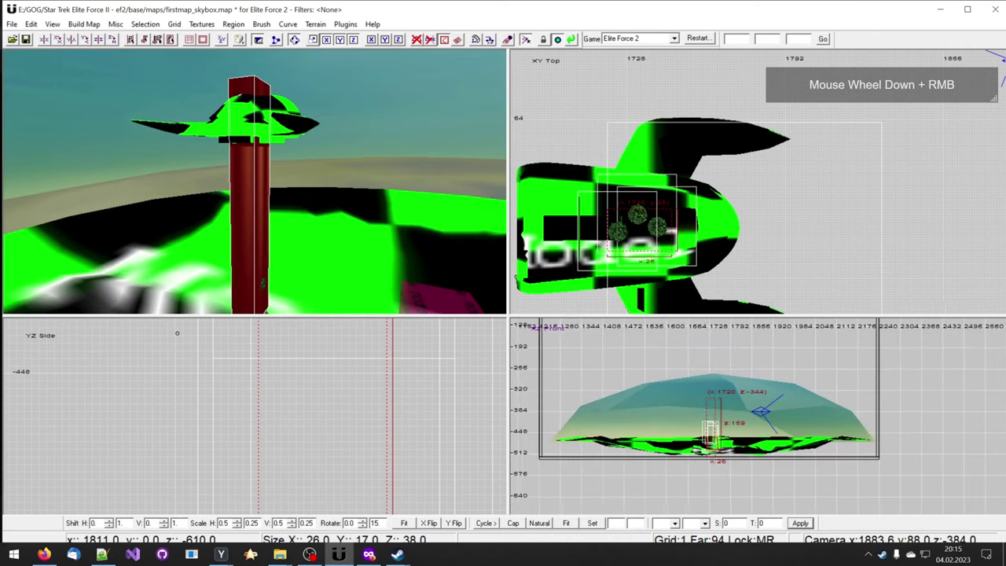
{"action": "scroll", "coordinate": [746, 463], "scroll_direction": "up", "scroll_amount": 5}
{"action": "scroll", "coordinate": [689, 401], "scroll_direction": "up", "scroll_amount": 2}
{"action": "right_click_drag", "start_coordinate": [686, 367], "coordinate": [689, 401]}
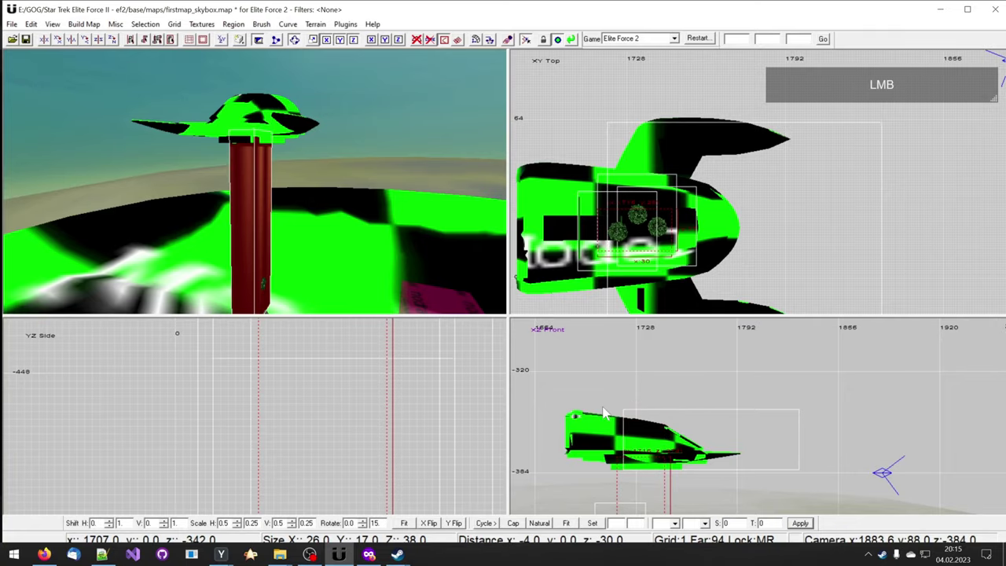
Step: Adjust the brush's lower edge to the base of the tree trunk, making the brush 132 units tall
{"action": "mouse_move", "coordinate": [335, 262]}
{"action": "right_mouse_down"}
{"action": "mouse_move", "coordinate": [323, 252]}
{"action": "mouse_move", "coordinate": [371, 246]}
{"action": "mouse_move", "coordinate": [325, 259]}
{"action": "mouse_move", "coordinate": [321, 247]}
{"action": "right_mouse_up"}
{"action": "right_click_drag", "start_coordinate": [572, 447], "coordinate": [591, 333]}
{"action": "scroll", "coordinate": [592, 333], "scroll_direction": "up", "scroll_amount": 3}
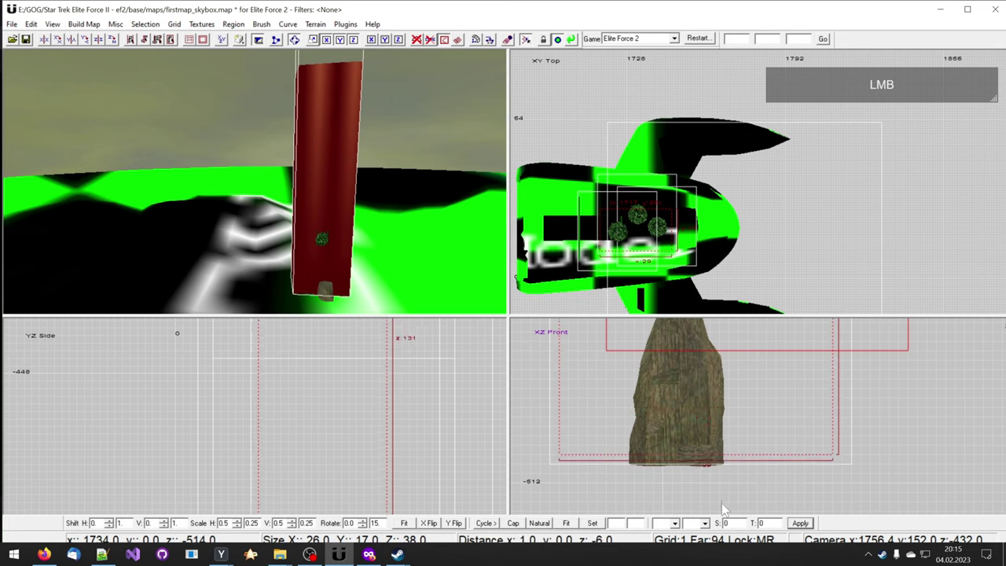
{"action": "left_click_drag", "start_coordinate": [712, 466], "coordinate": [707, 477]}
{"action": "scroll", "coordinate": [754, 411], "scroll_direction": "down", "scroll_amount": 6}
{"action": "right_click_drag", "start_coordinate": [754, 411], "coordinate": [719, 501]}
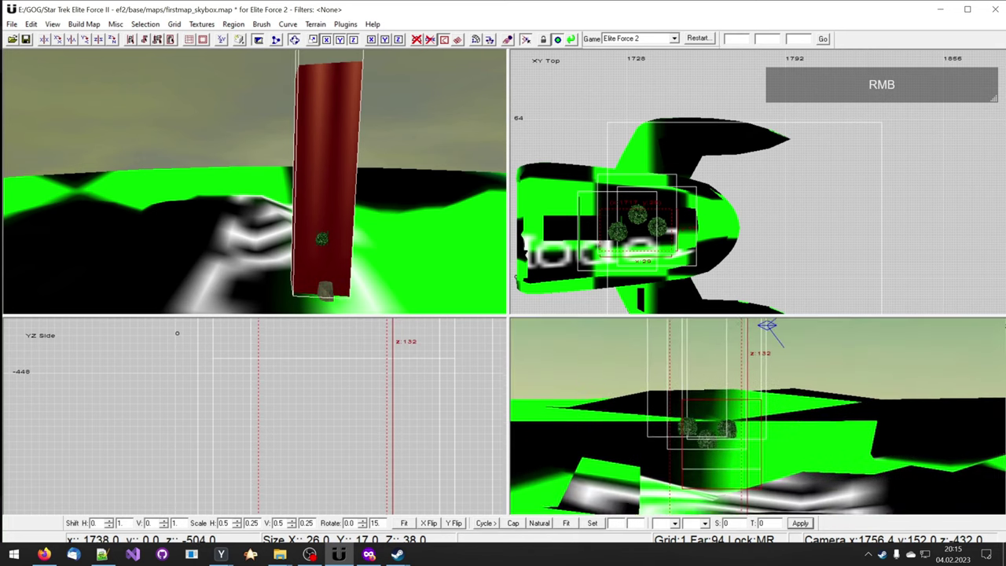
{"action": "right_click_drag", "start_coordinate": [751, 325], "coordinate": [751, 408]}
Step: Narrow the brush in the y direction to a thin slab beneath the shuttle
{"action": "right_click_drag", "start_coordinate": [481, 290], "coordinate": [425, 198]}
{"action": "right_click_drag", "start_coordinate": [338, 239], "coordinate": [364, 260], "text": "ctrl"}
{"action": "left_click_drag", "start_coordinate": [644, 202], "coordinate": [639, 194]}
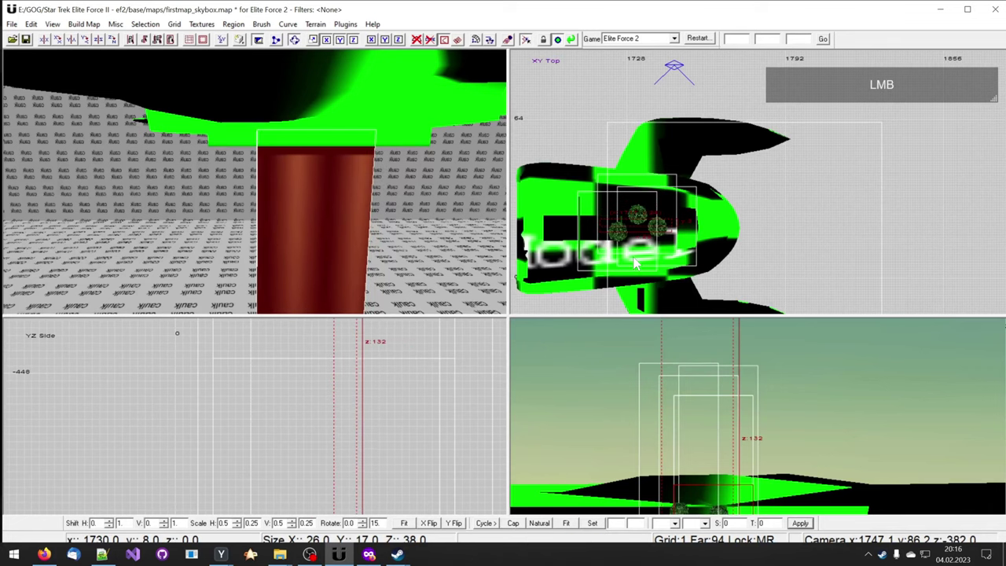
{"action": "right_click_drag", "start_coordinate": [693, 252], "coordinate": [670, 236]}
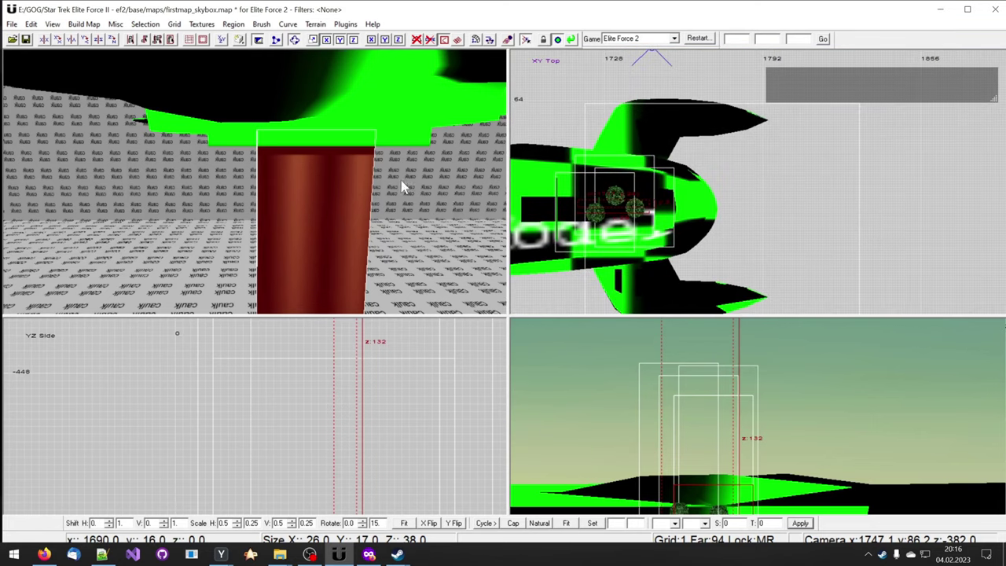
{"action": "right_click_drag", "start_coordinate": [401, 181], "coordinate": [393, 202]}
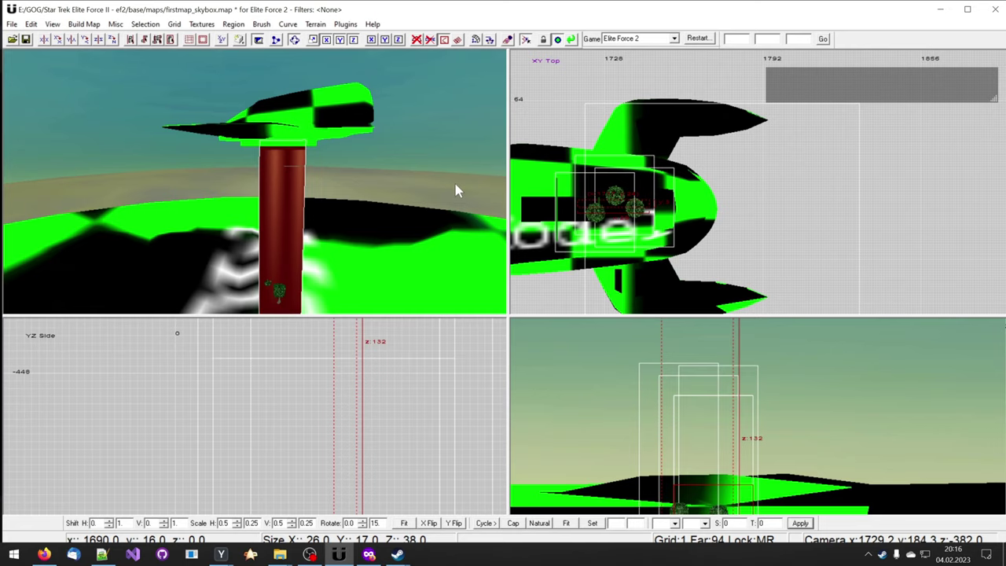
Step: Load the lights texture set and clear the nodraw filter in the texture browser
{"action": "left_click", "coordinate": [201, 25]}
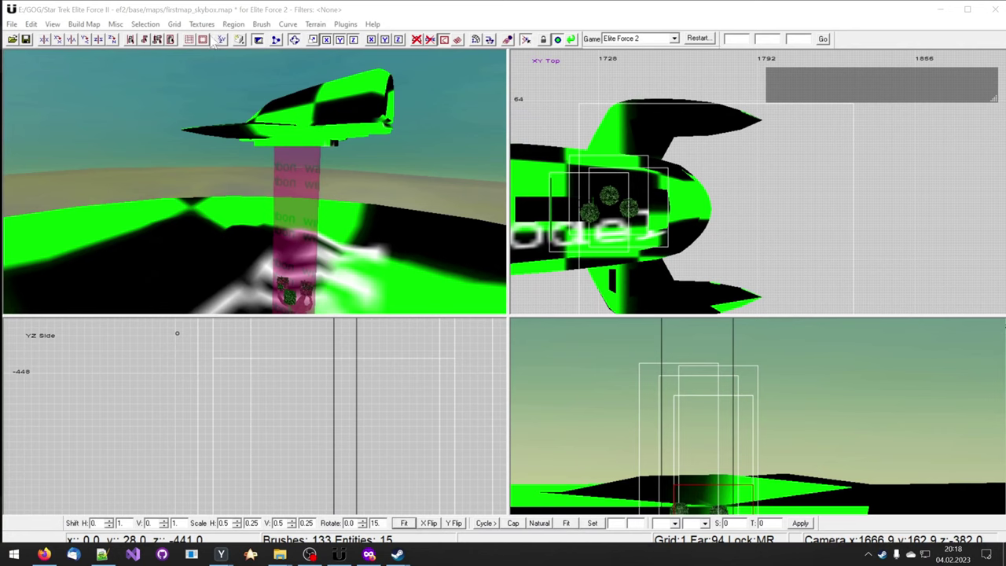
{"action": "left_click", "coordinate": [203, 25]}
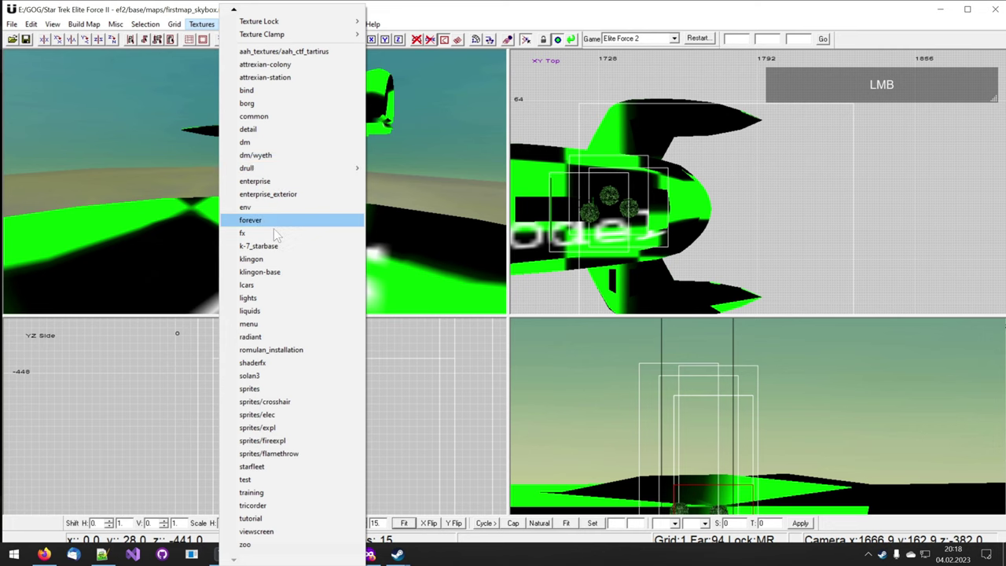
{"action": "left_click", "coordinate": [259, 297]}
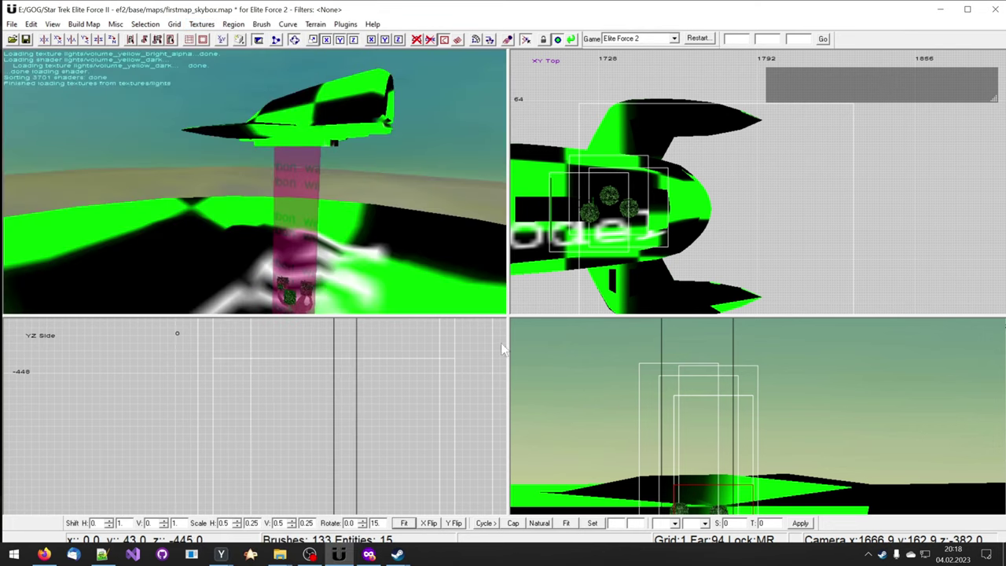
{"action": "right_click", "coordinate": [633, 110]}
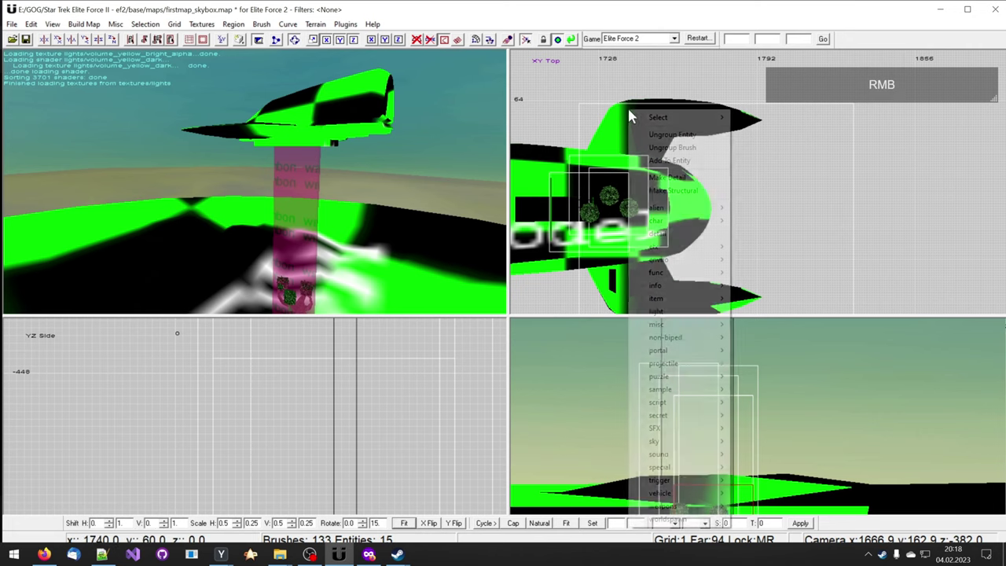
{"action": "left_click", "coordinate": [597, 141]}
{"action": "key", "text": "t"}
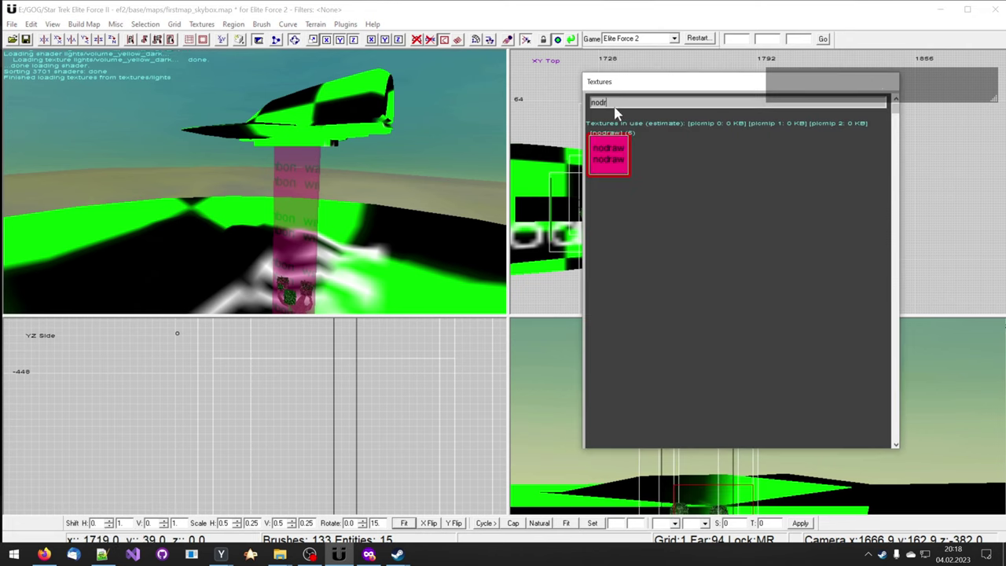
{"action": "double_click", "coordinate": [609, 103]}
{"action": "key", "text": "Delete"}
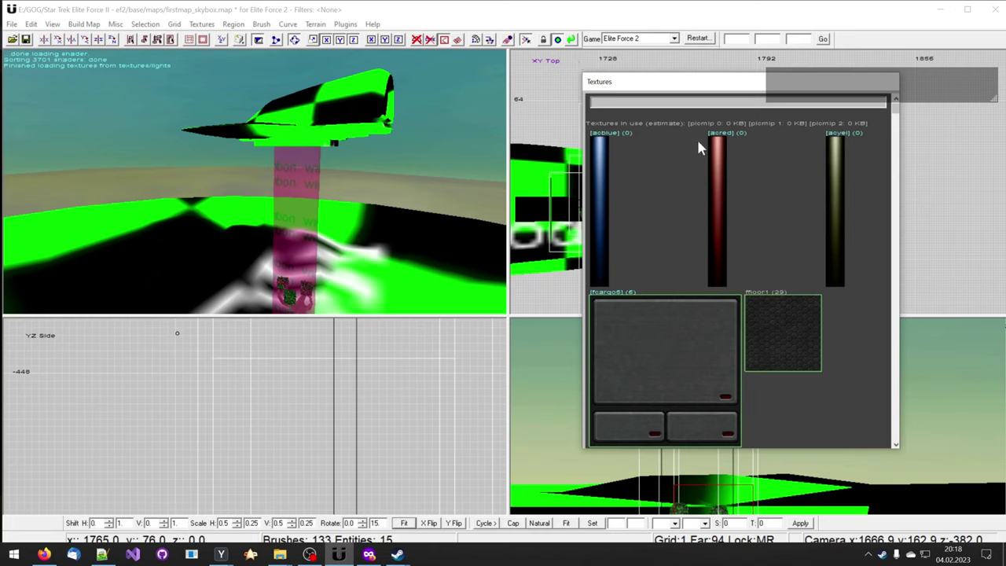
Step: Apply the lights/acred texture to the wide face of the beam brush and fit it to the face
{"action": "left_click", "coordinate": [292, 197], "text": "ctrl+shift"}
{"action": "right_click_drag", "start_coordinate": [295, 205], "coordinate": [322, 235]}
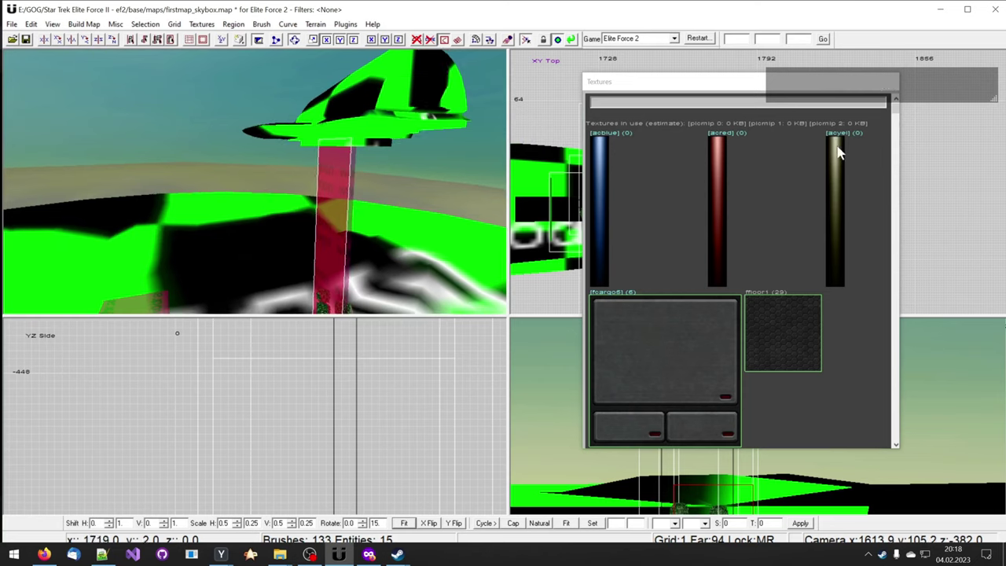
{"action": "left_click", "coordinate": [716, 173]}
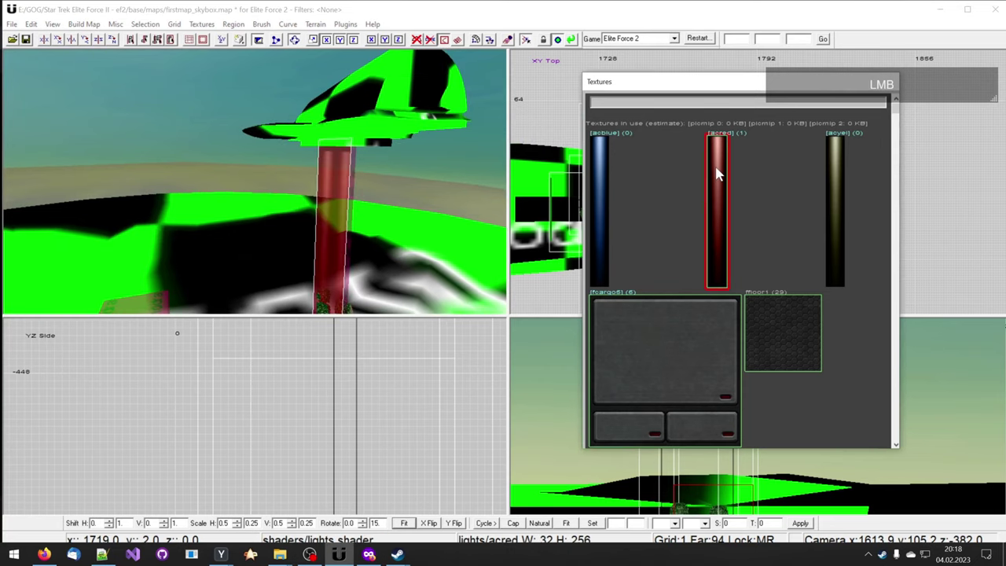
{"action": "left_click", "coordinate": [410, 529]}
Step: Save firstmap_skybox.map with the finished red beam and compile the map for an in-game test
{"action": "right_click_drag", "start_coordinate": [370, 229], "coordinate": [372, 226]}
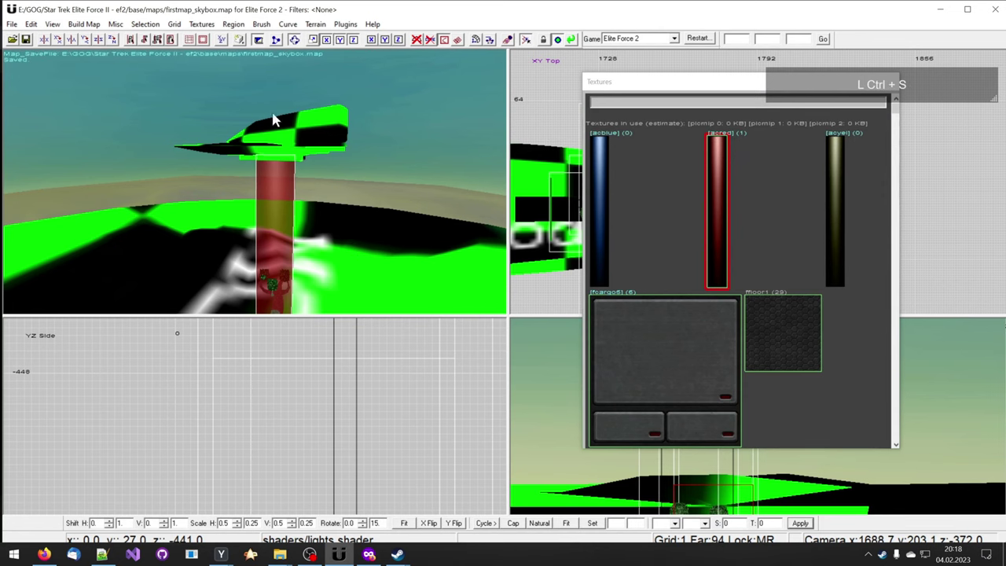
{"action": "left_click", "coordinate": [88, 25]}
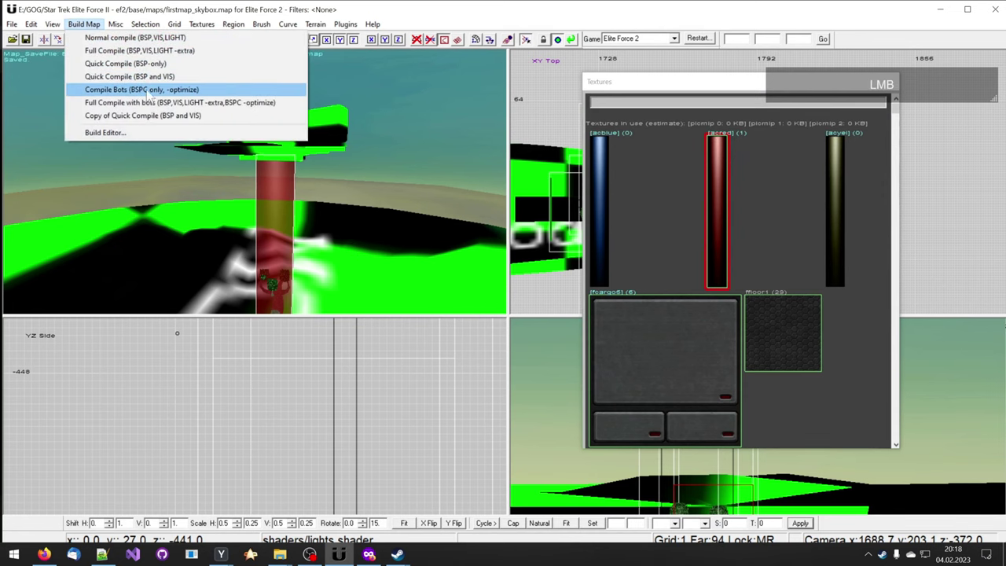
{"action": "left_click", "coordinate": [151, 88]}
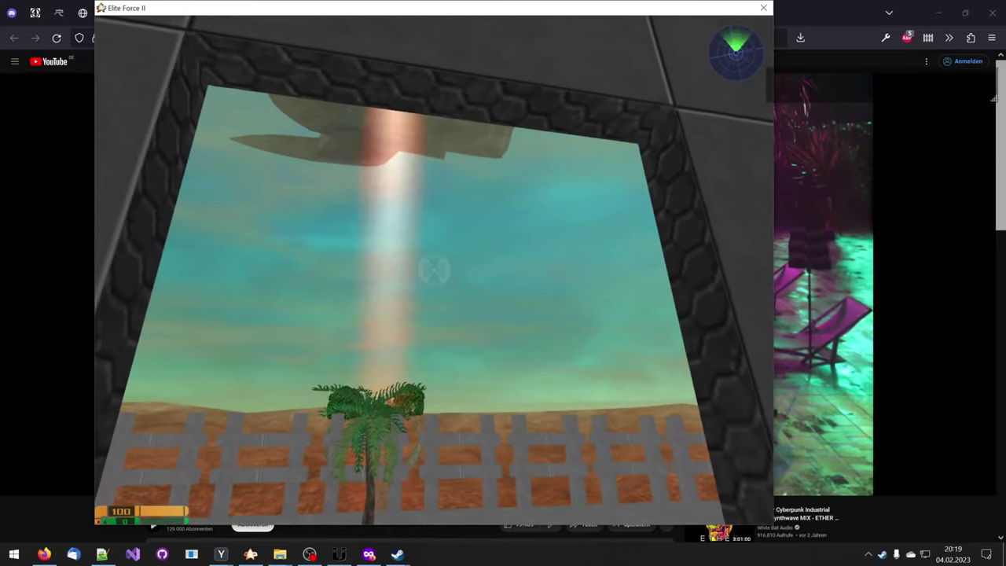
Step: Walk through the compiled map in Elite Force II to inspect the shuttle, red beam, trees and fence from several angles through the opening
{"action": "key", "text": "w"}
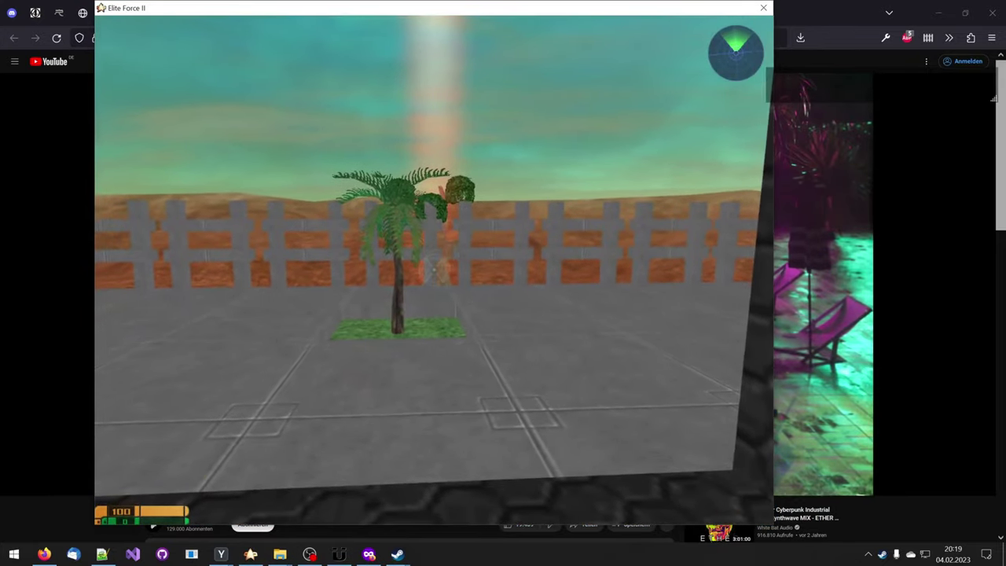
{"action": "key", "text": "Left"}
{"action": "key", "text": "Right"}
{"action": "key", "text": "Left"}
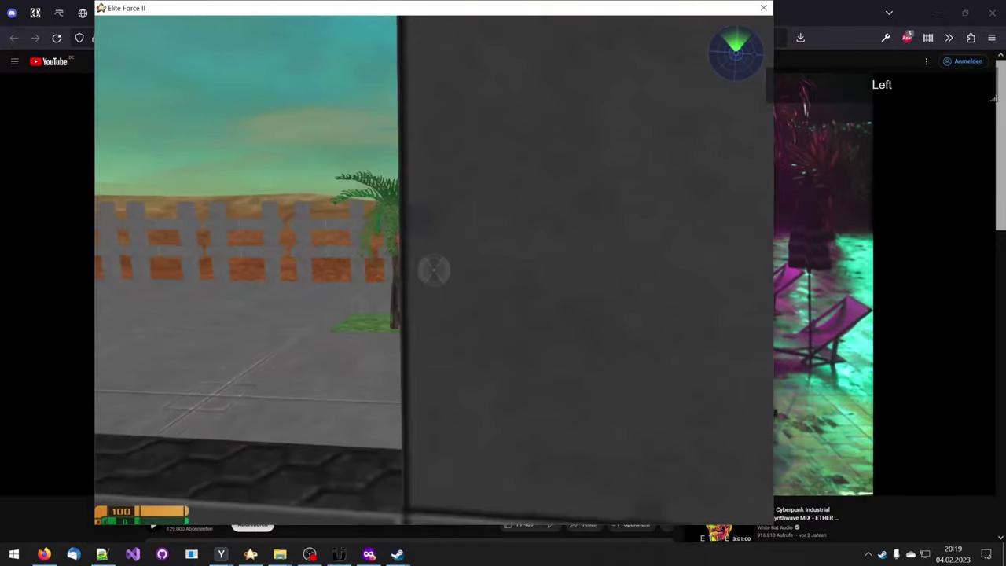
{"action": "key", "text": "Down"}
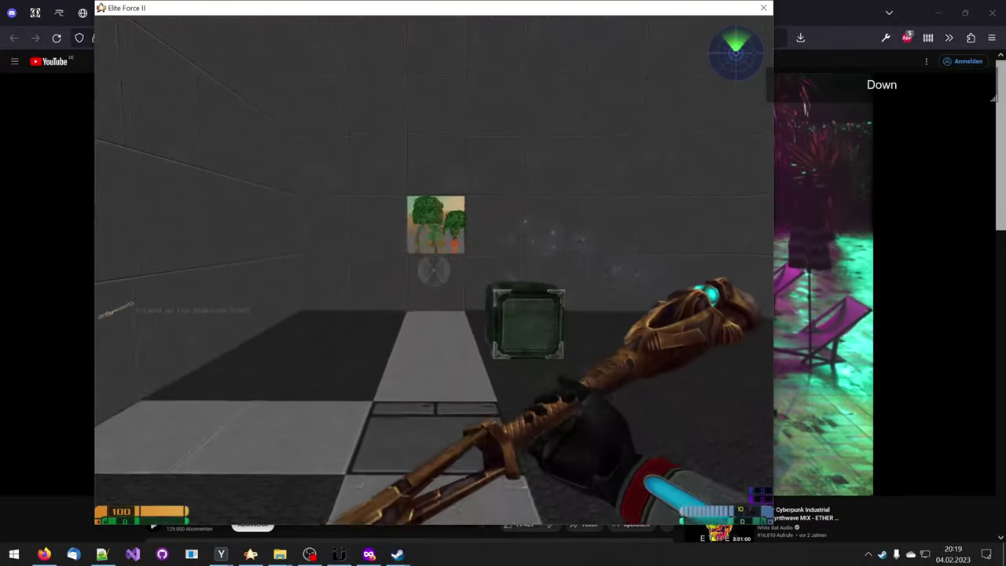
{"action": "key", "text": "Up"}
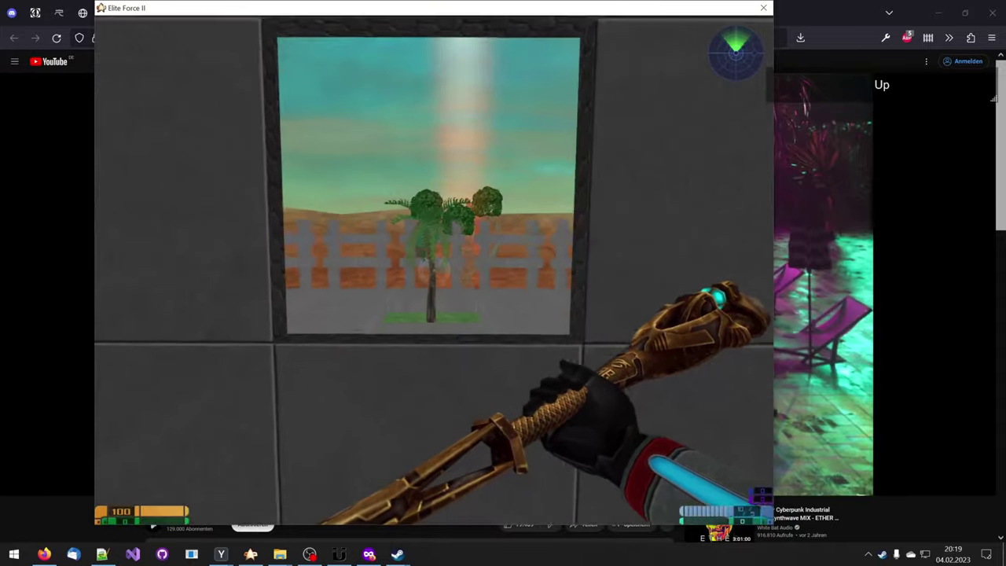
{"action": "key", "text": "n"}
{"action": "key", "text": "Up"}
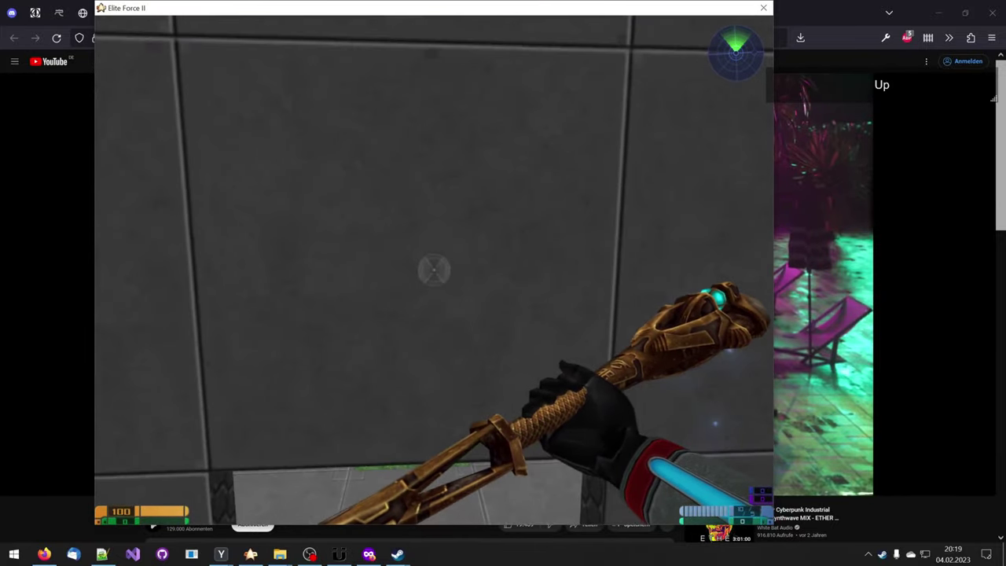
{"action": "key", "text": "Right"}
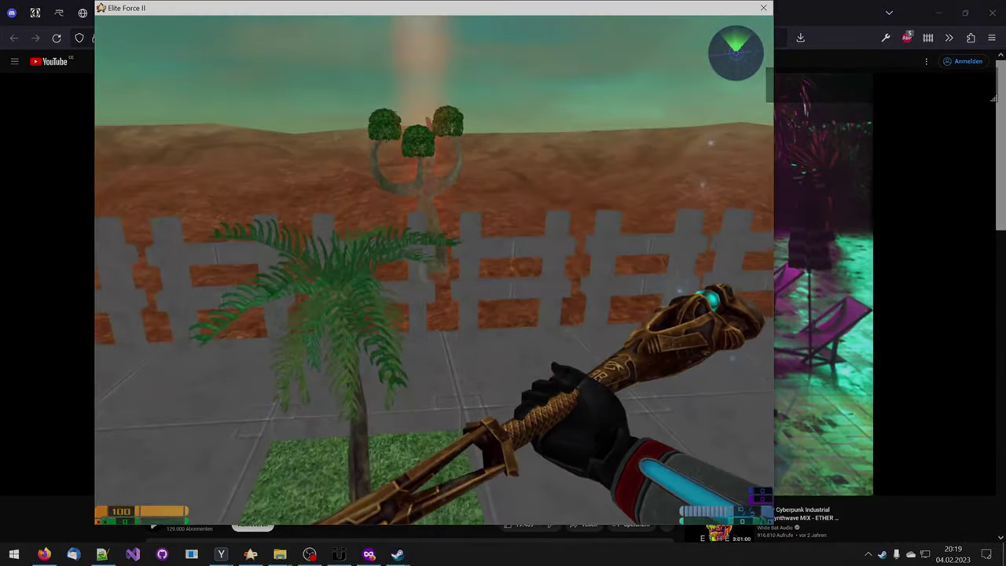